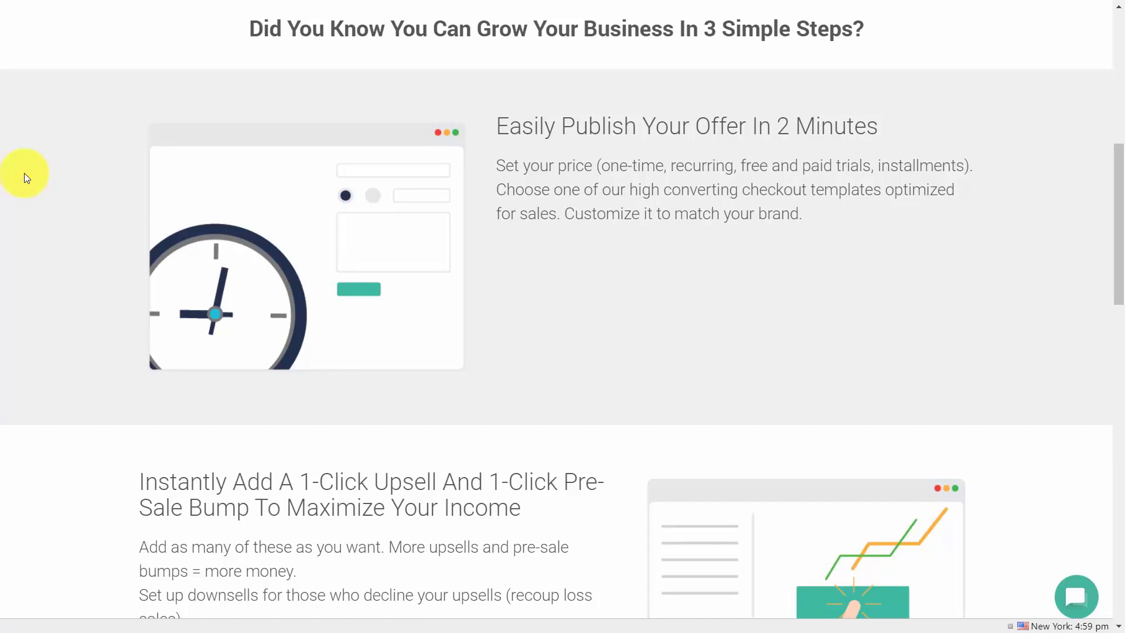
Review the features, extra tools and integrations described on the Zaxaa home page.
scroll(25, 174, down, 6)
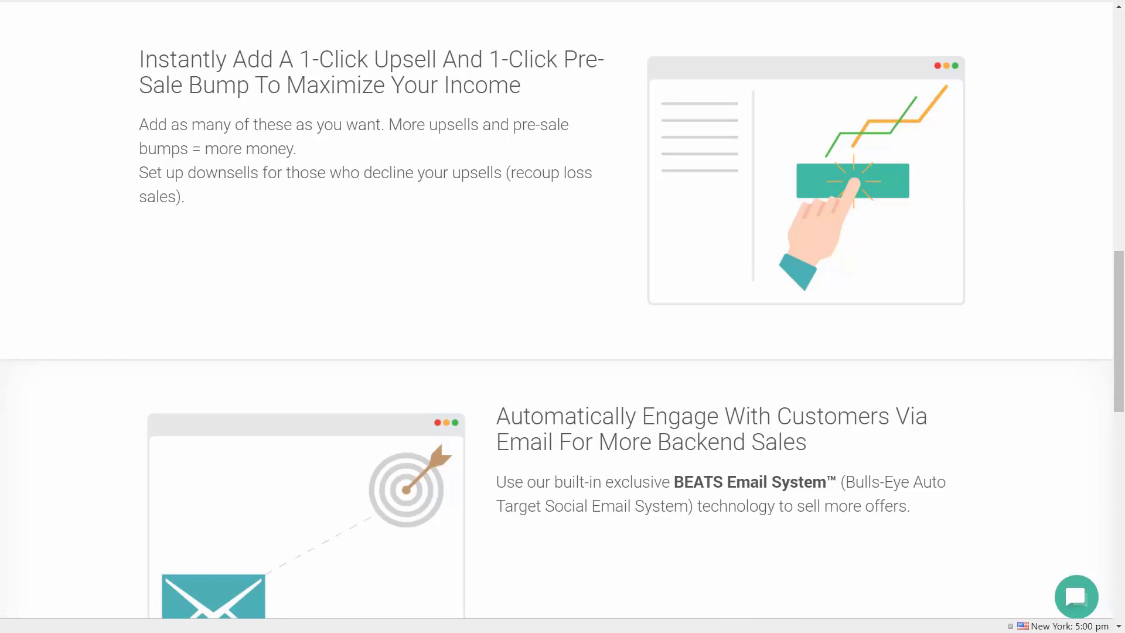
scroll(557, 317, down, 5)
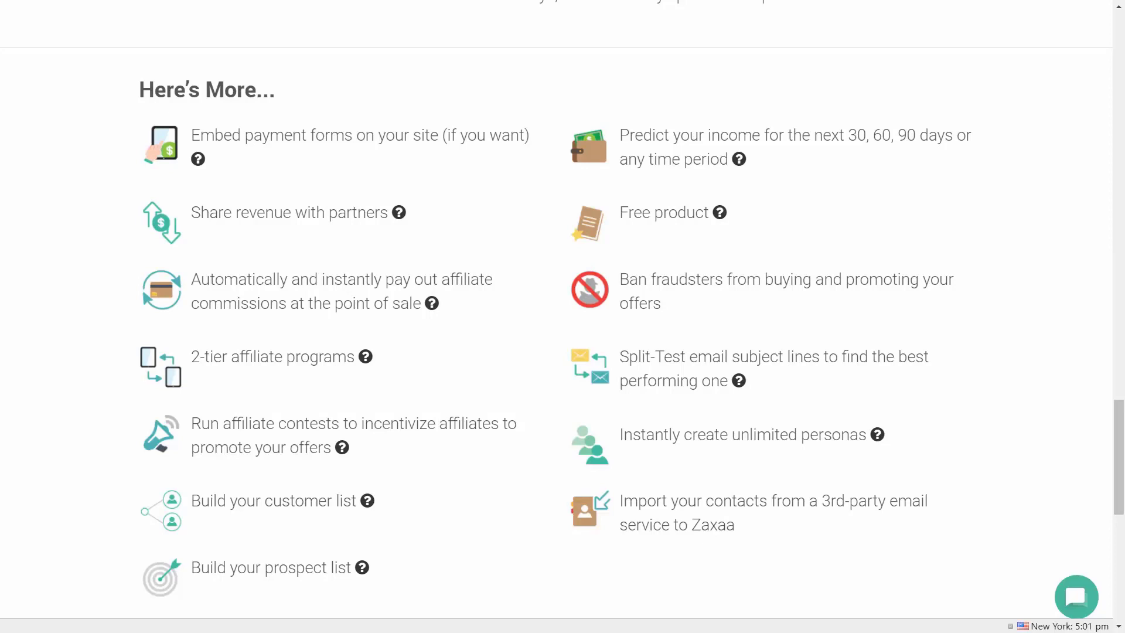
scroll(563, 316, down, 10)
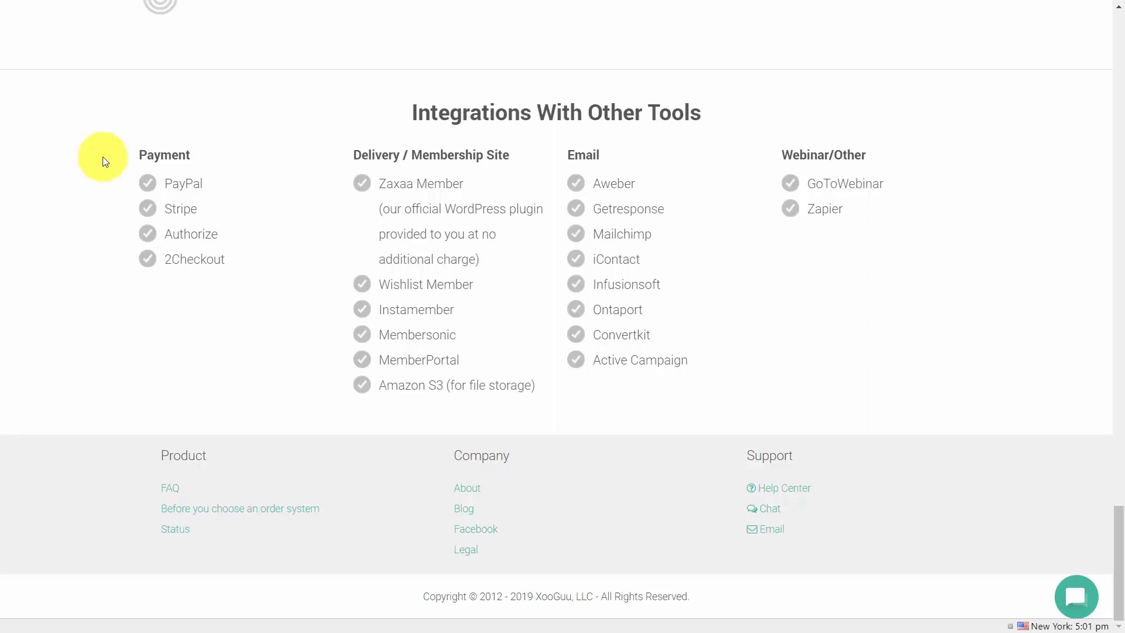
key(Home)
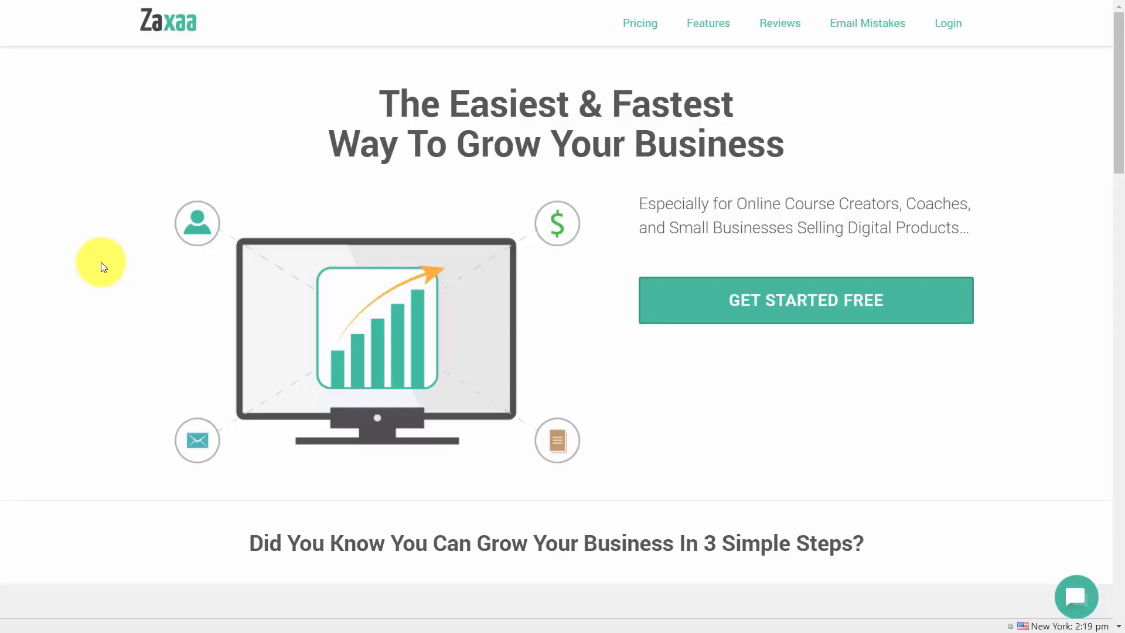
Open the pricing page, check the yearly option and set the estimated contacts to 100,000.
click(646, 25)
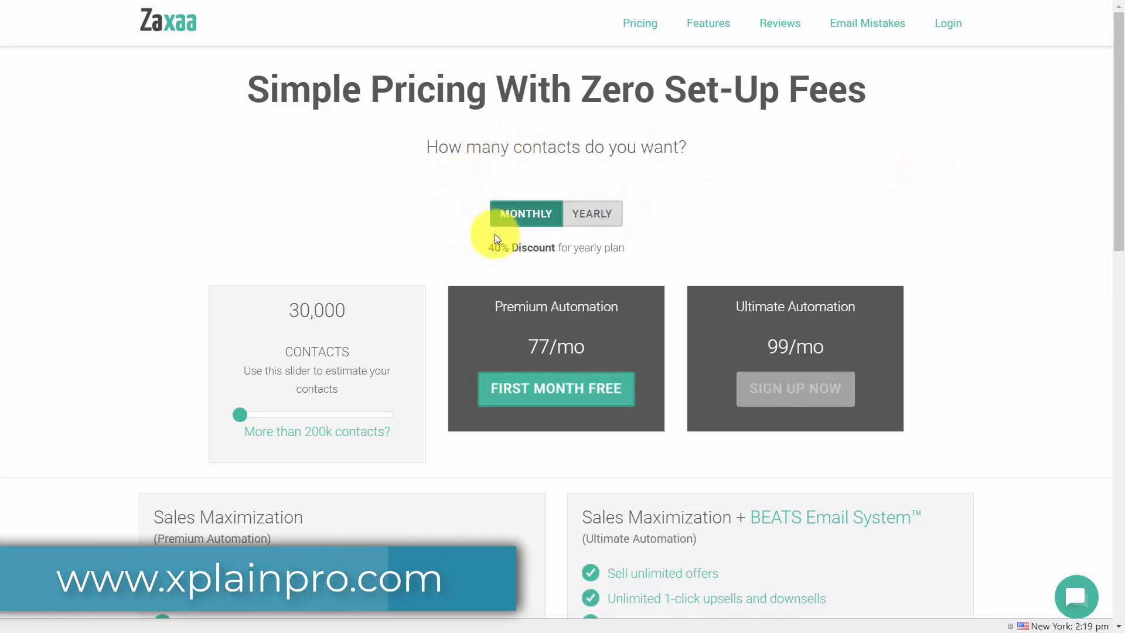
click(589, 217)
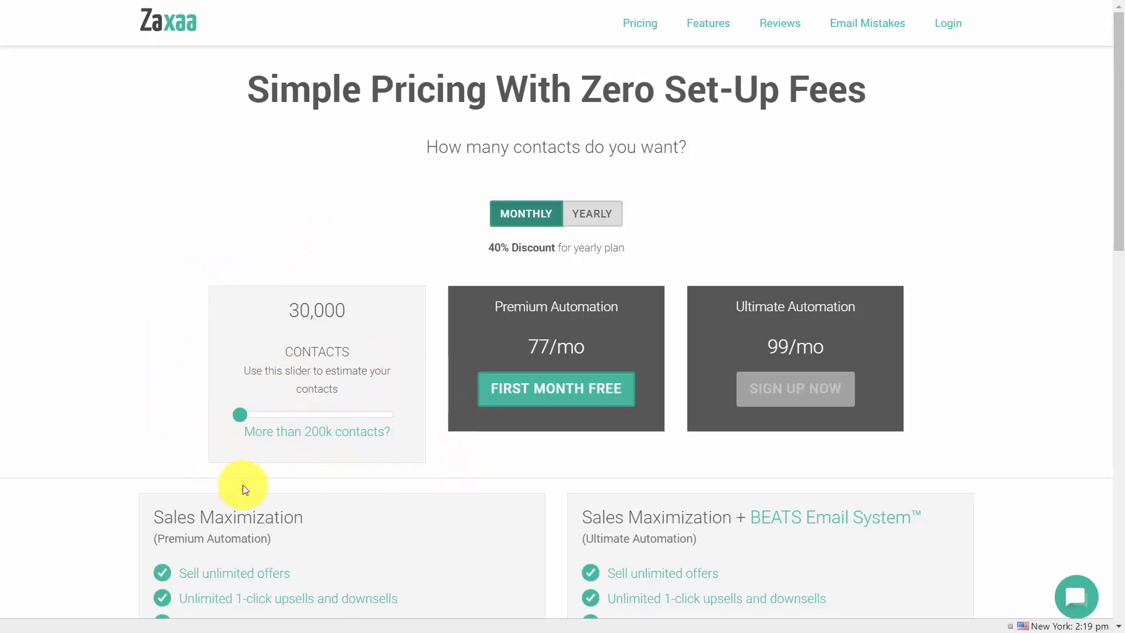
mouse_move(241, 415)
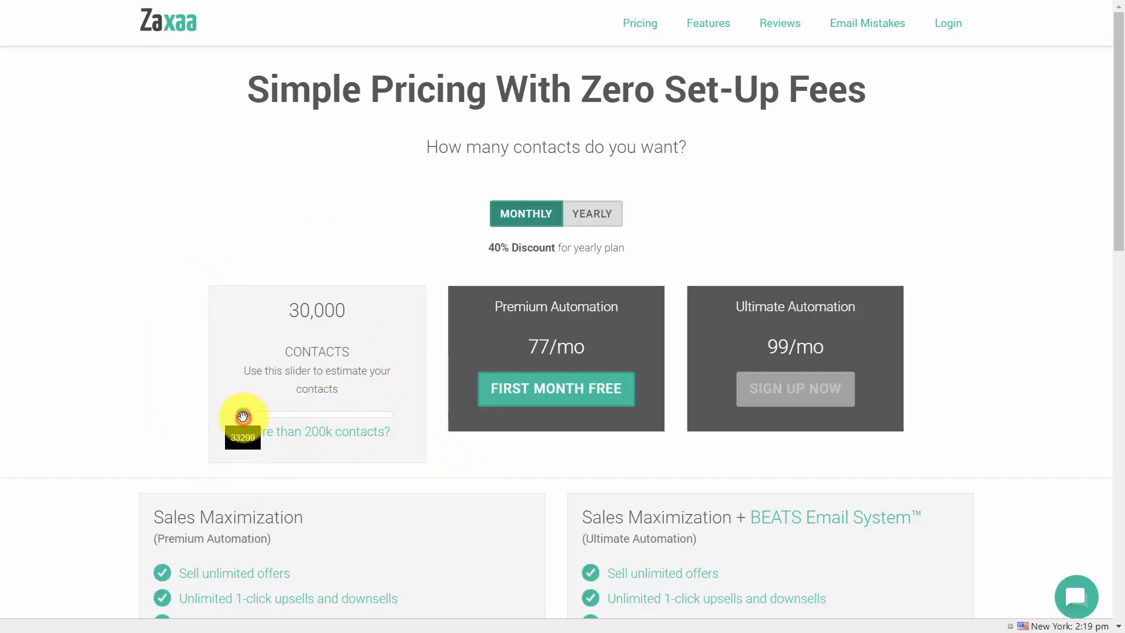
drag(243, 415, 305, 412)
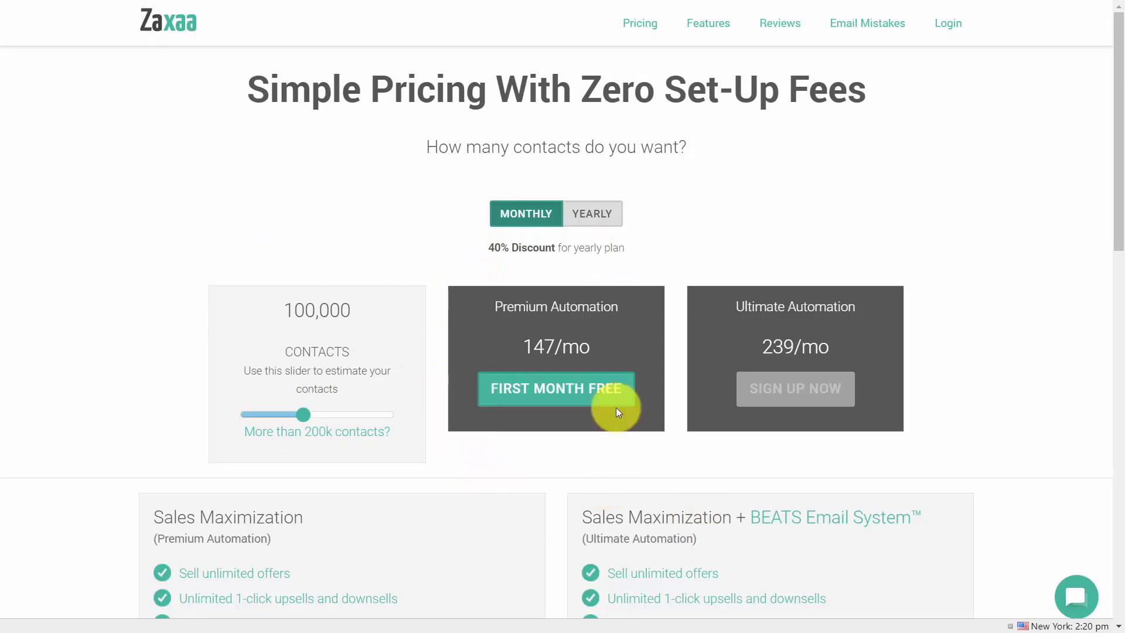
Check yearly pricing for the contact estimate and read the FAQ answer about transaction fees.
click(588, 209)
click(587, 210)
scroll(509, 374, down, 4)
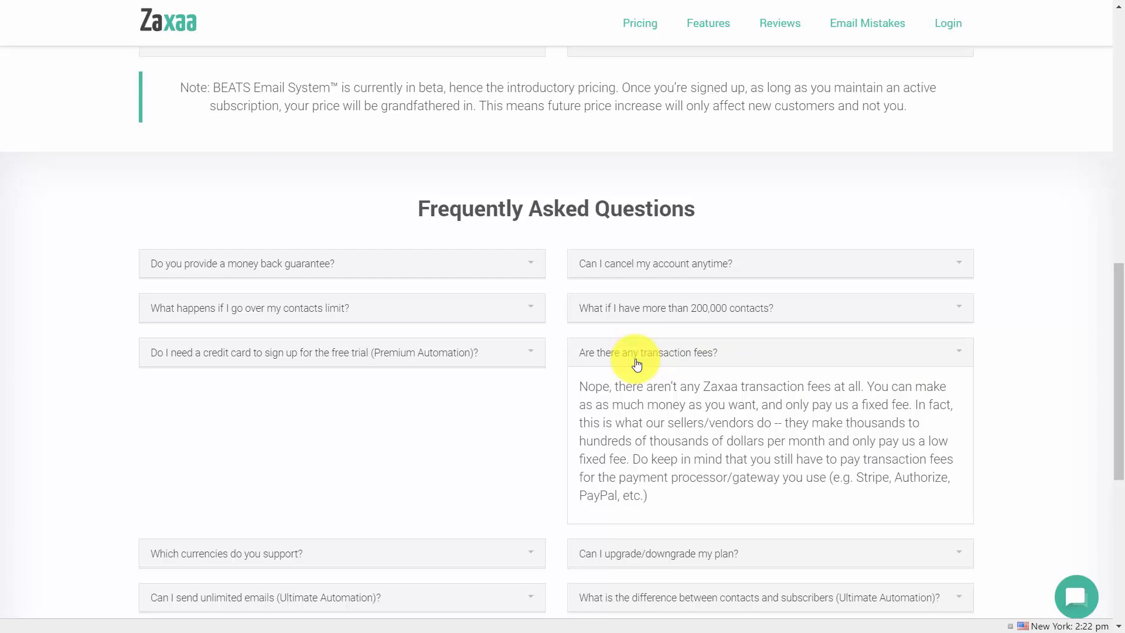
scroll(637, 363, down, 8)
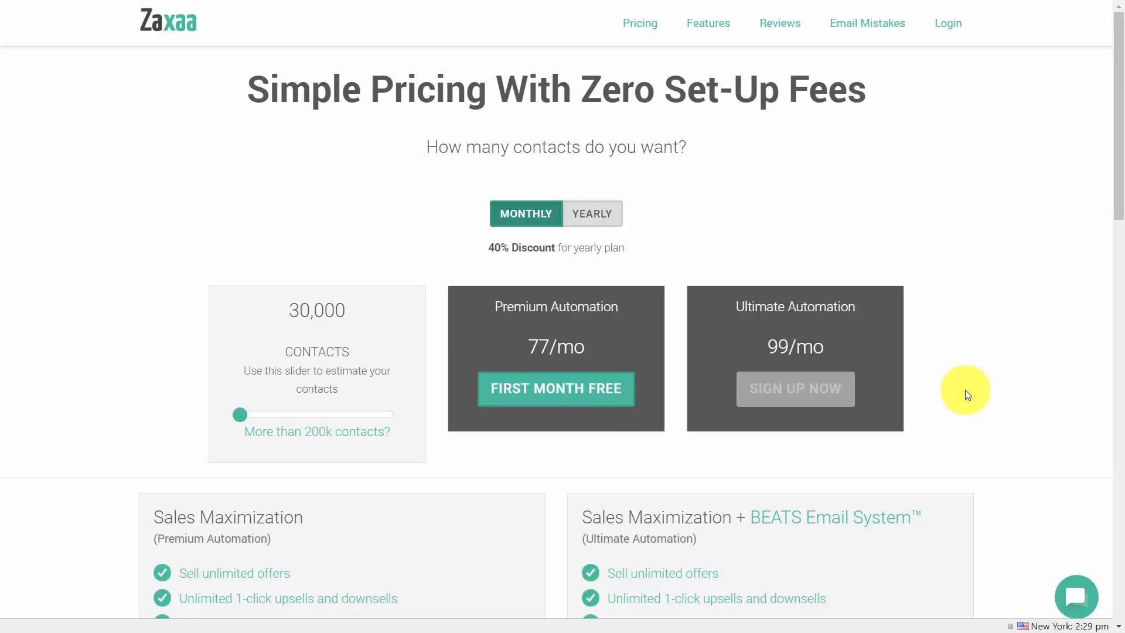
Sign up for the free first month of Premium Automation and approve the preapproved payment through PayPal.
click(546, 393)
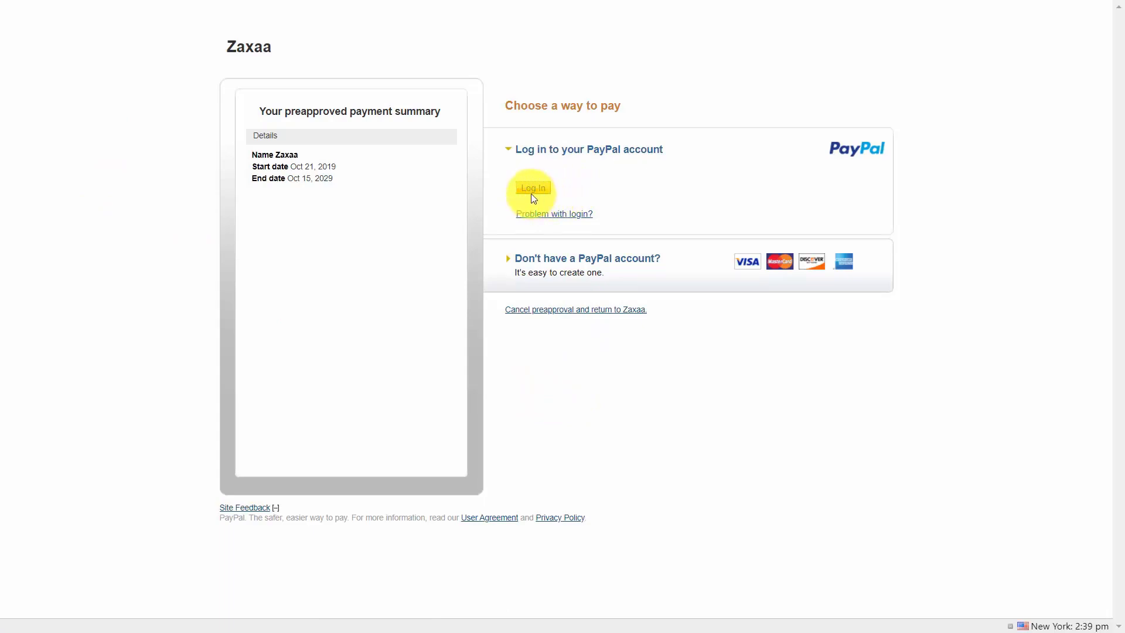
click(534, 187)
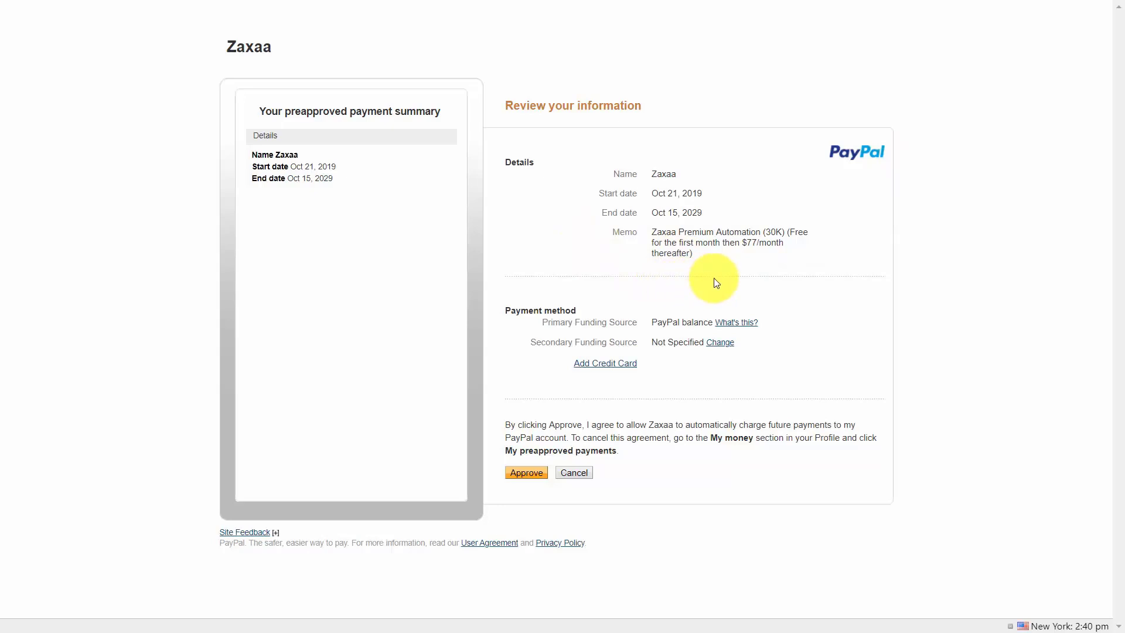
click(527, 476)
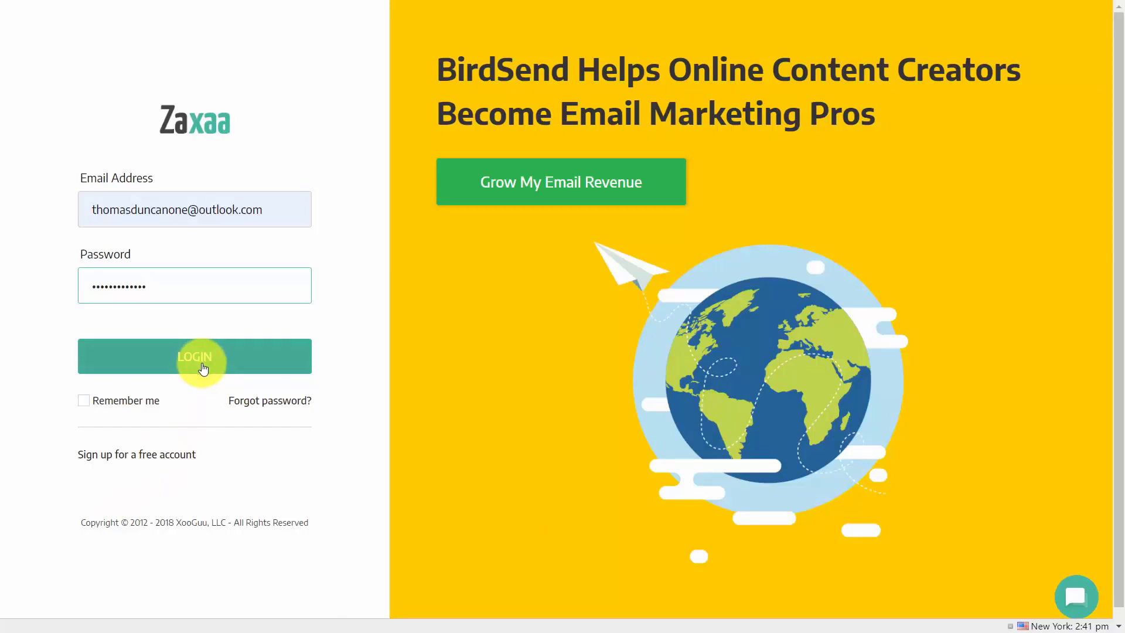
Log in to the Zaxaa account and try switching from Seller Mode to Affiliate/Partner Mode.
click(204, 368)
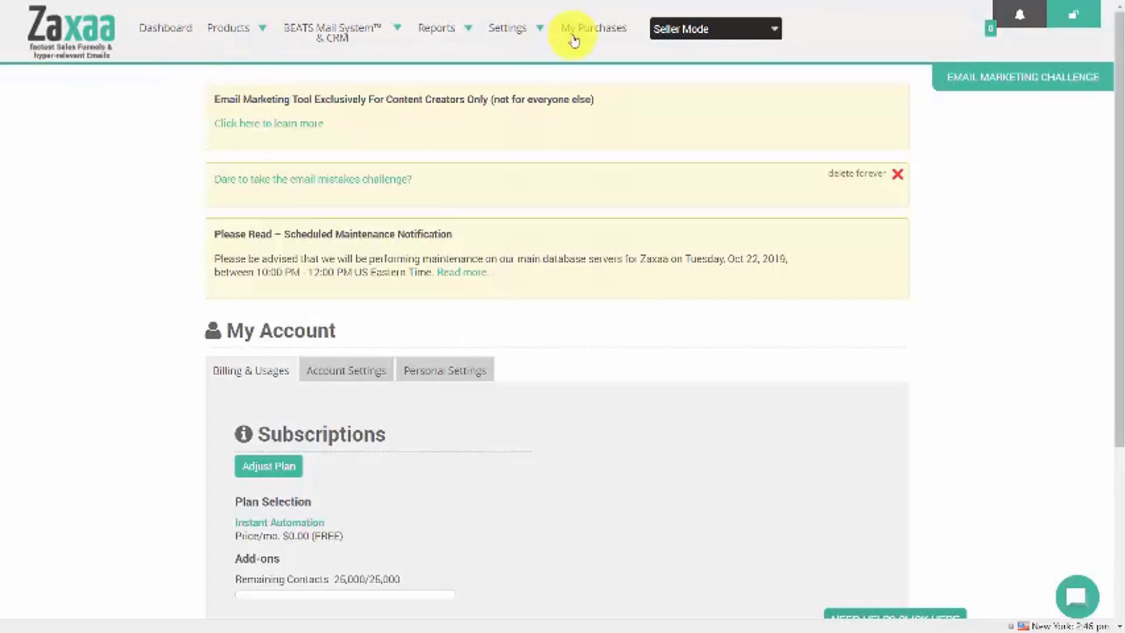
click(771, 32)
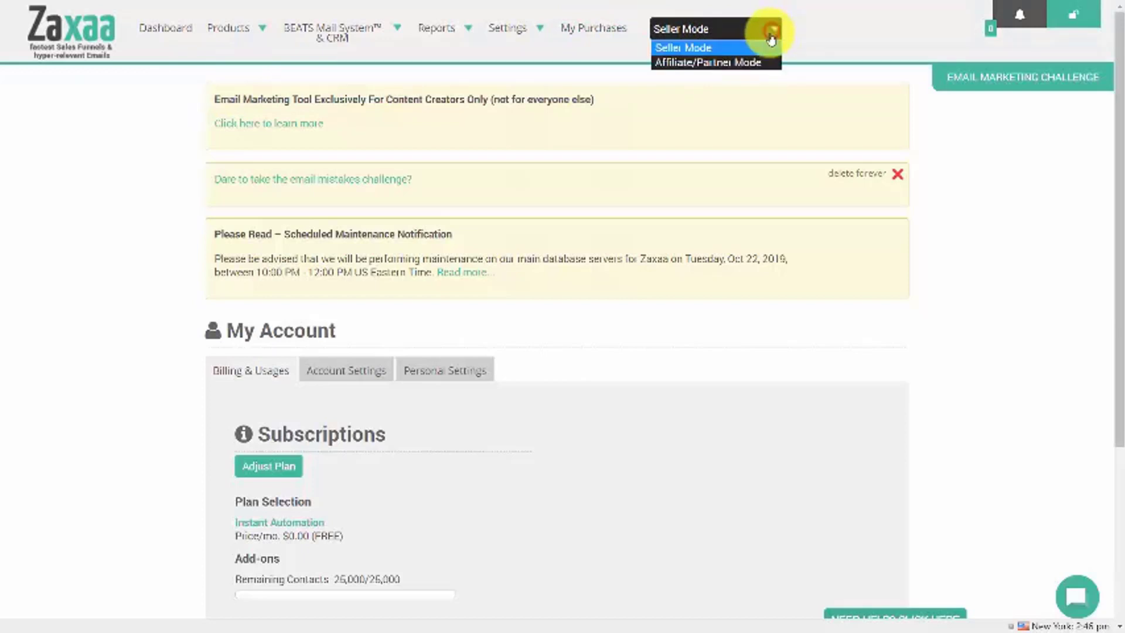
click(716, 62)
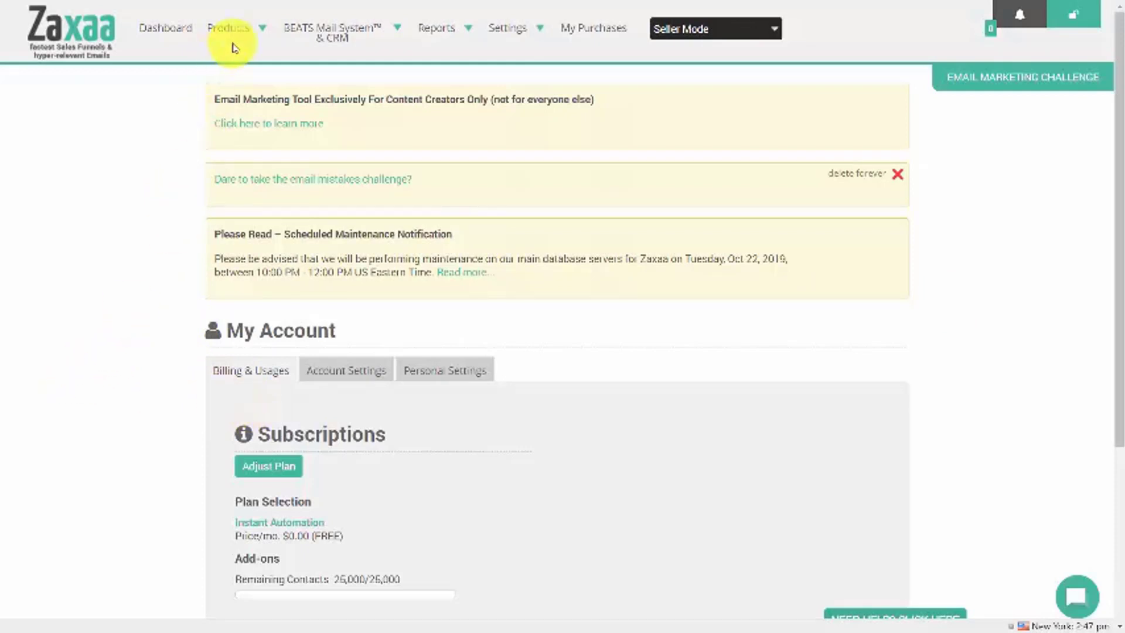
Examine the options for products, the BEATS Mail System & CRM, reports and settings, plus the notifications and support chat.
click(262, 27)
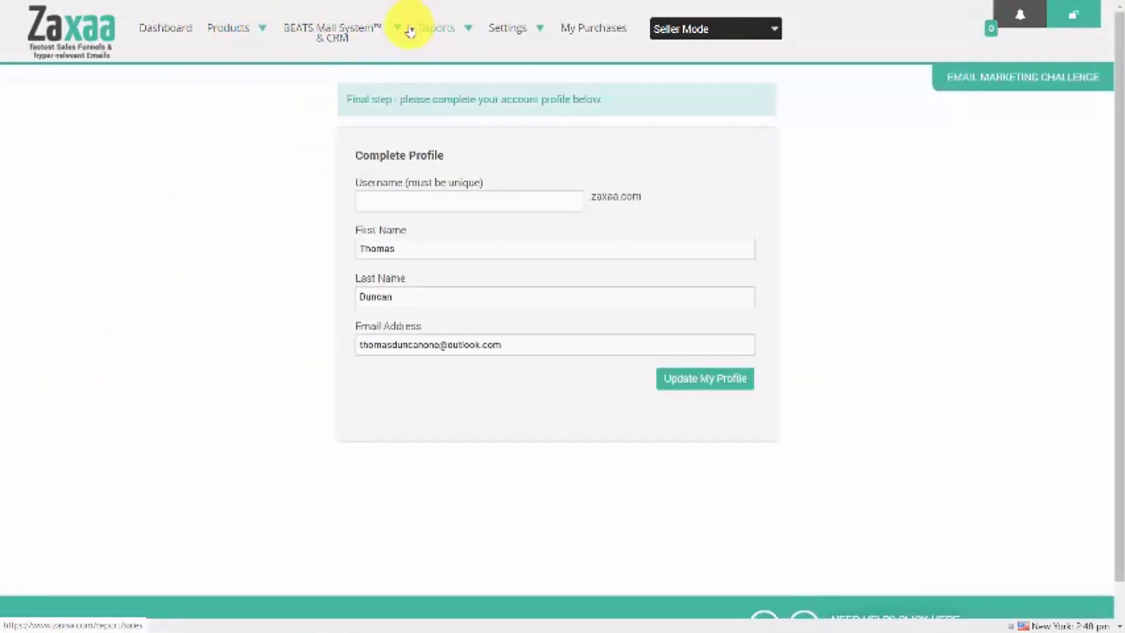
click(396, 29)
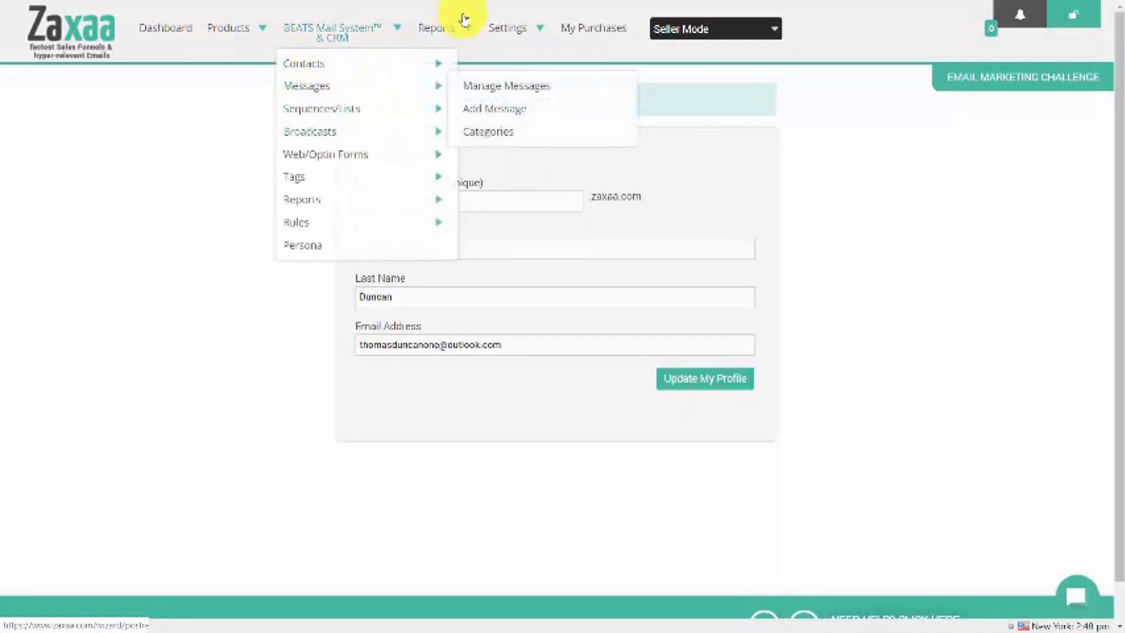
click(467, 28)
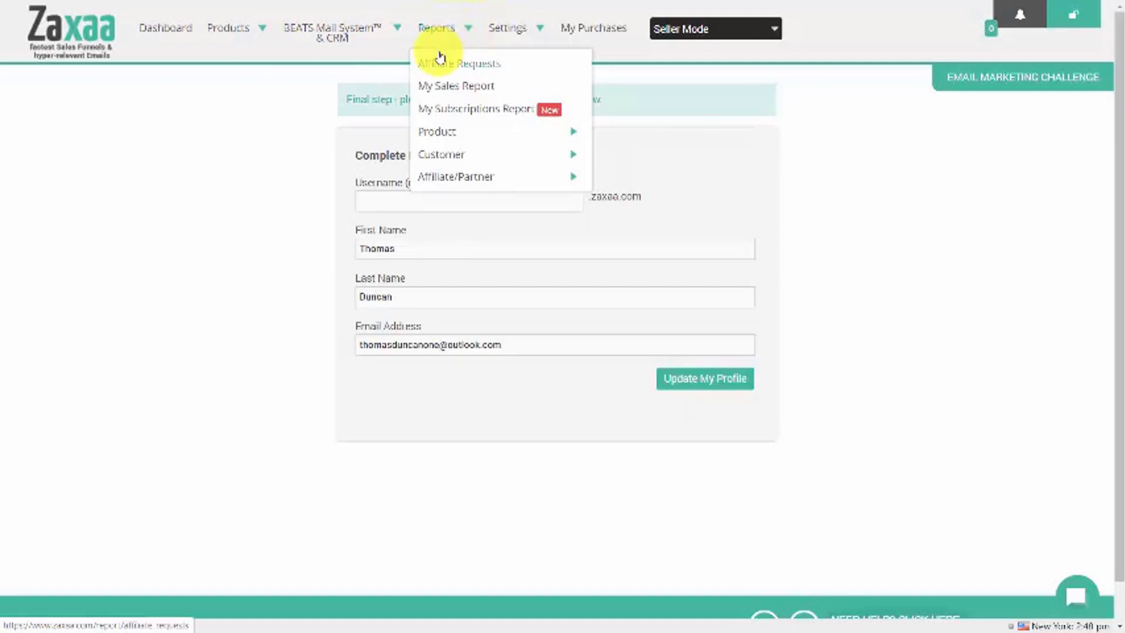
click(541, 32)
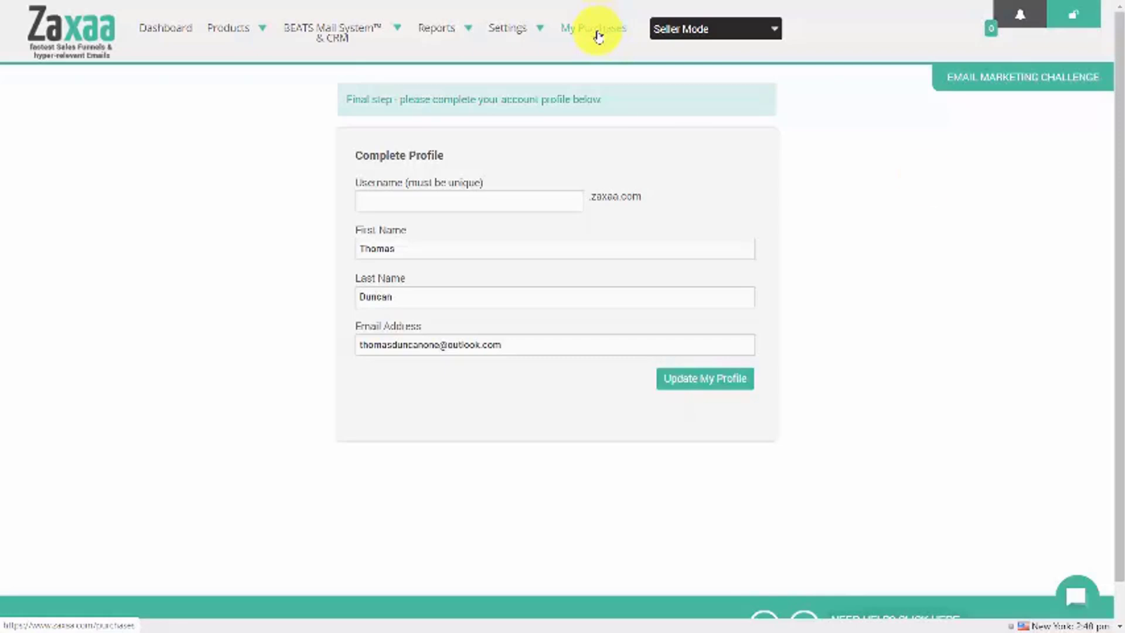
click(1003, 16)
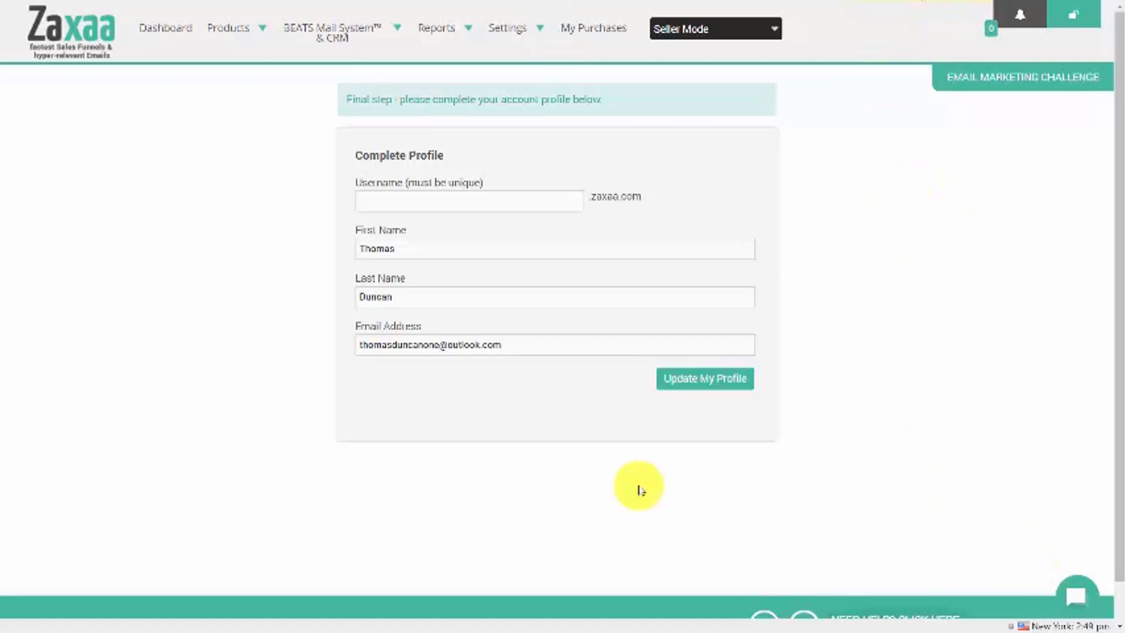
click(1077, 601)
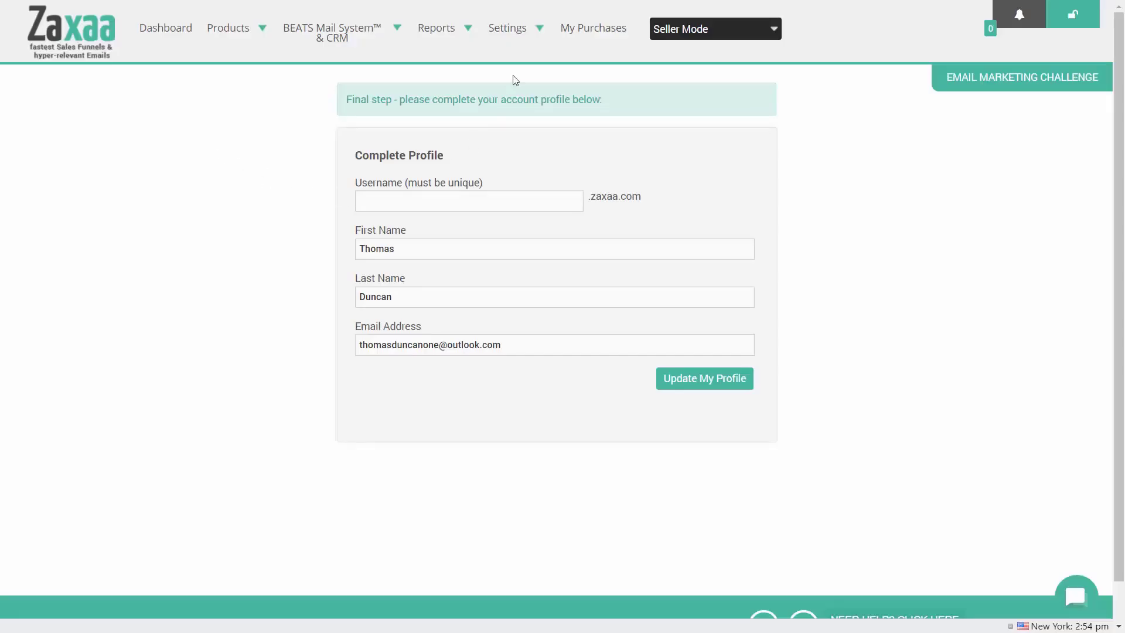
Open the account settings and view the username, email and password section.
mouse_move(535, 26)
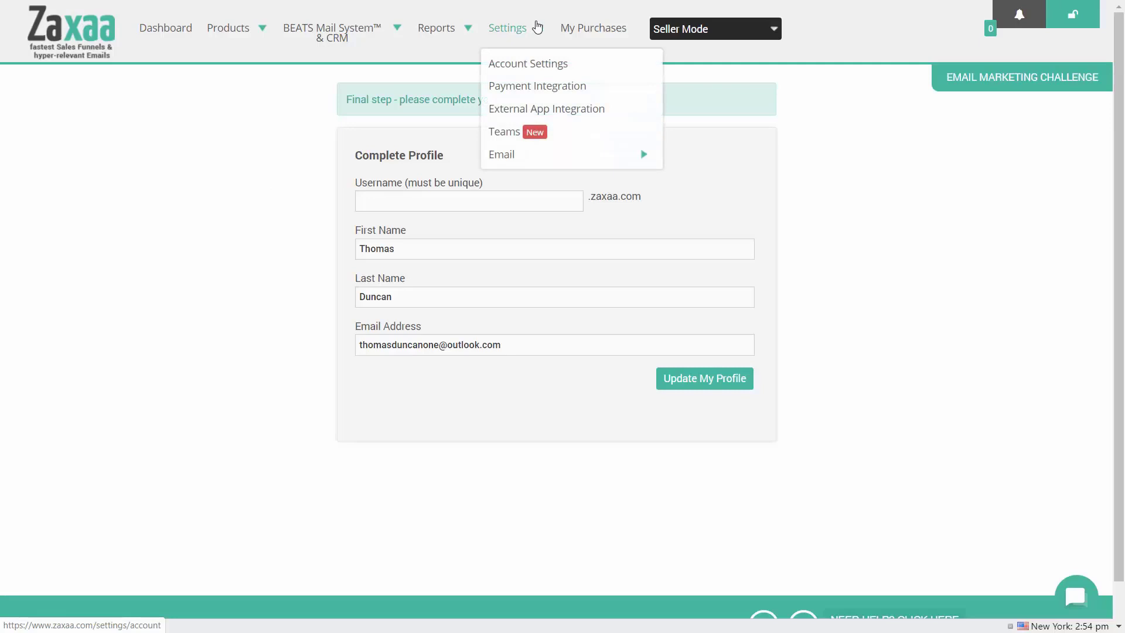
click(540, 68)
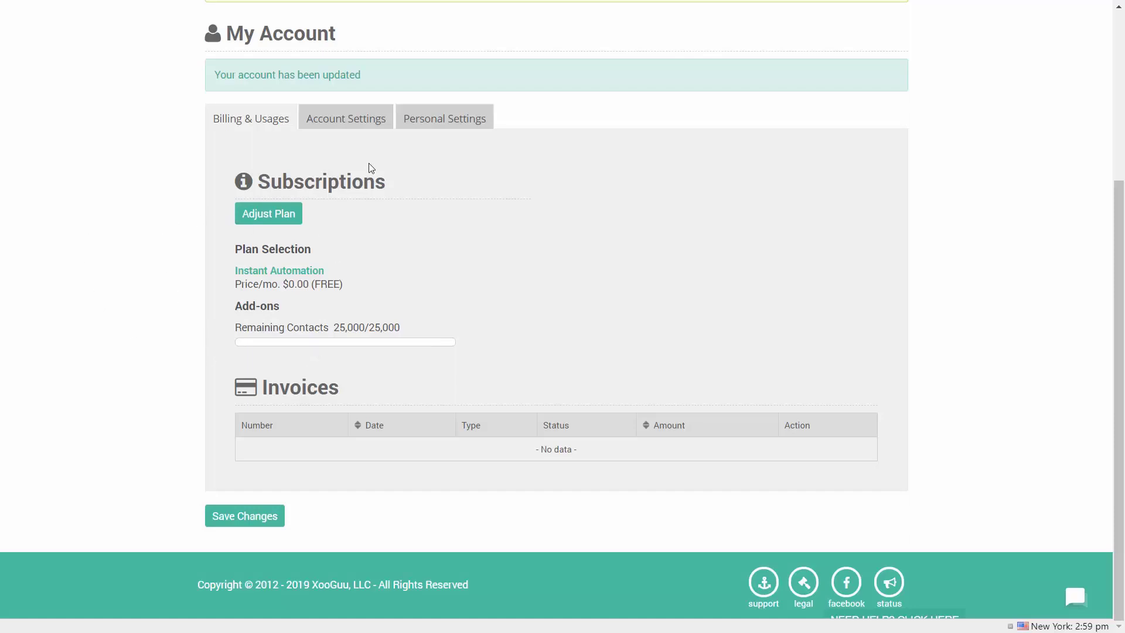
click(346, 119)
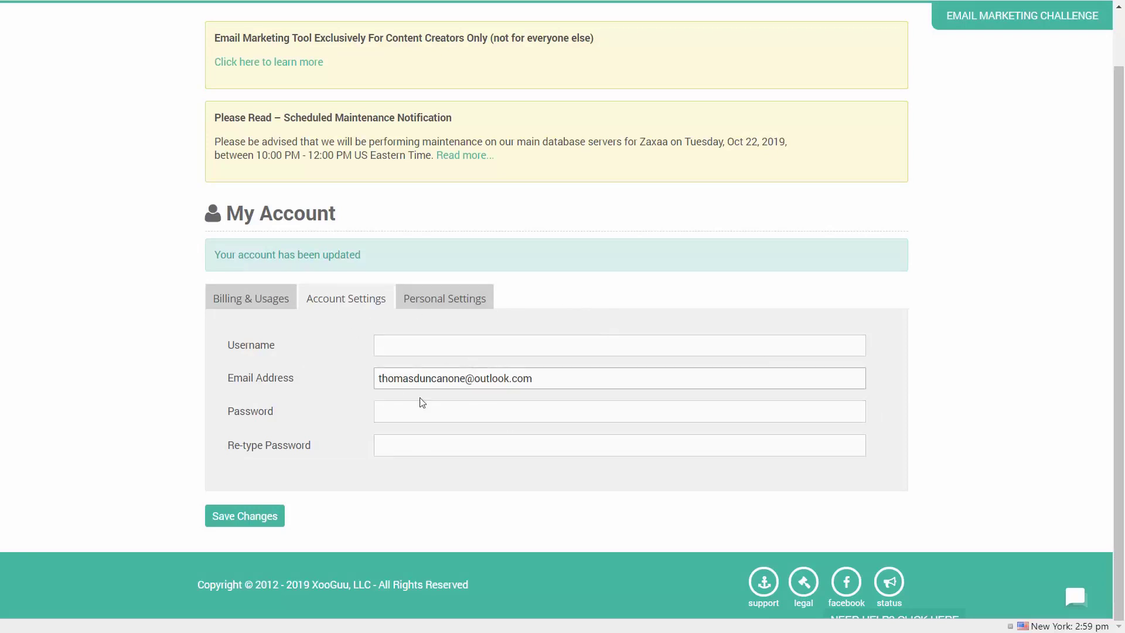
Complete the personal settings with the company name, address, country United States, phone and website, and save the changes.
click(445, 298)
scroll(532, 238, down, 3)
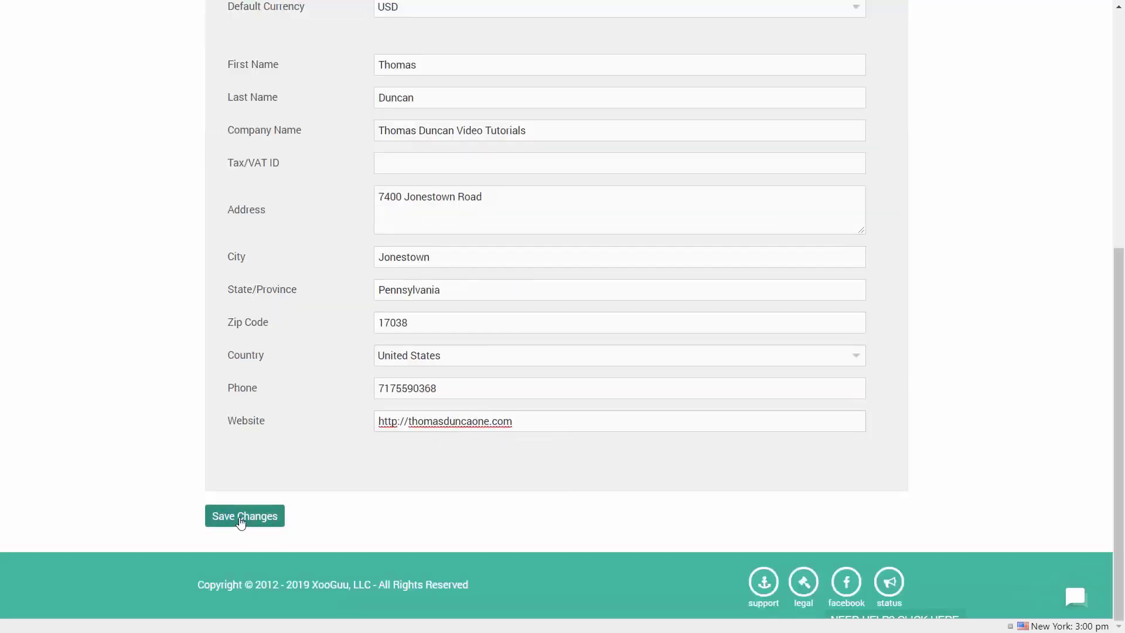
click(242, 523)
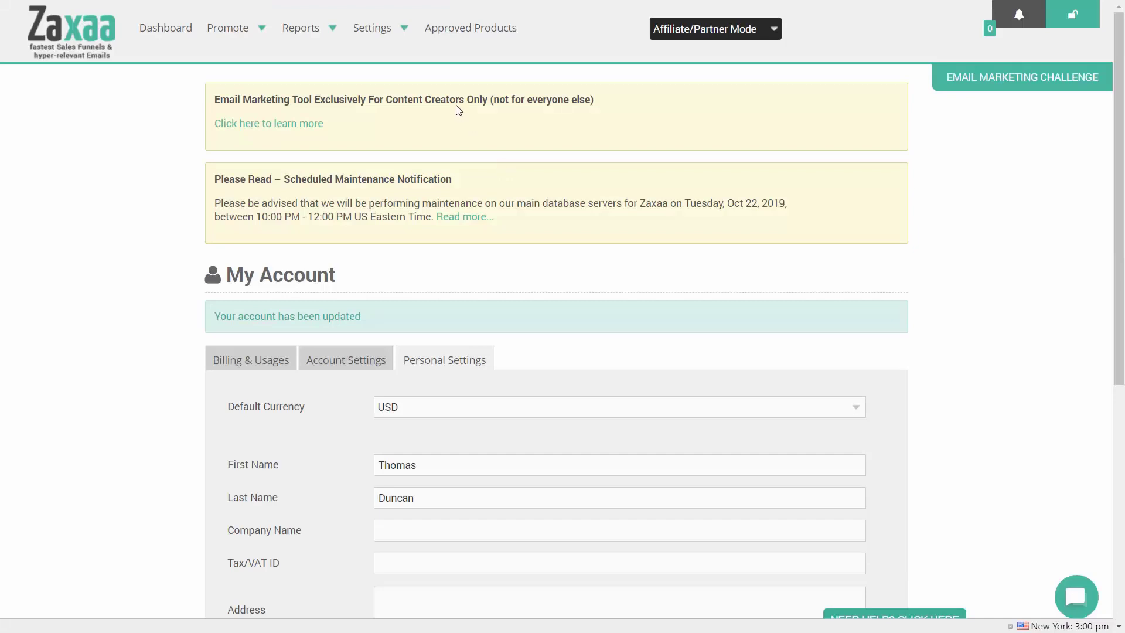
Open the affiliate product promotion area and complete the required account profile with a unique username.
mouse_move(406, 35)
mouse_move(326, 34)
click(261, 31)
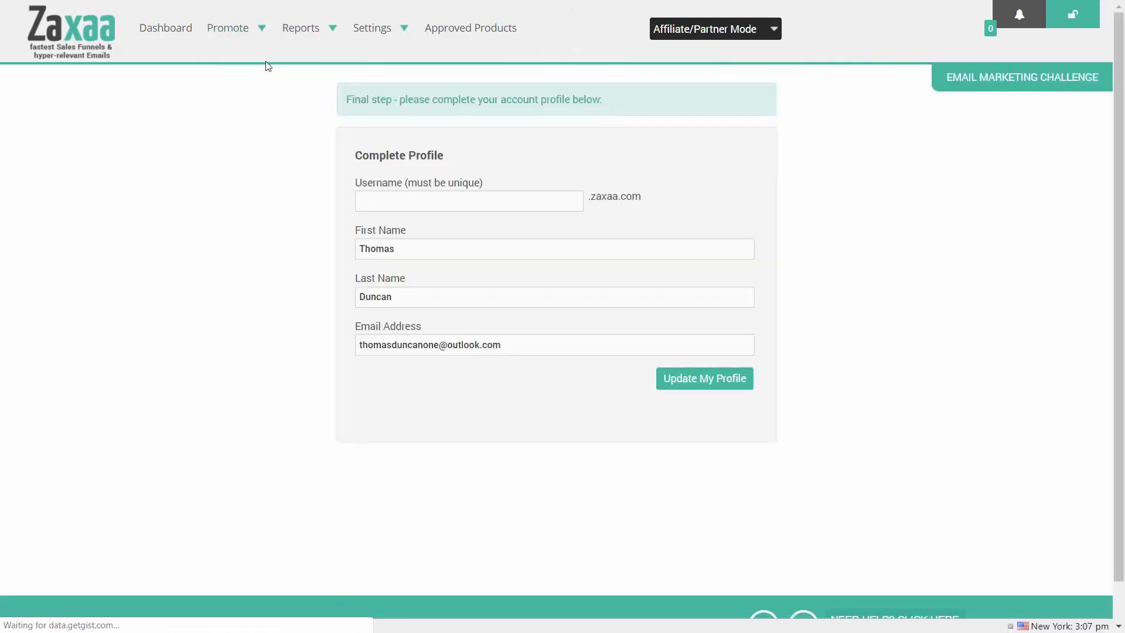
click(403, 211)
text(thomasduncanone)
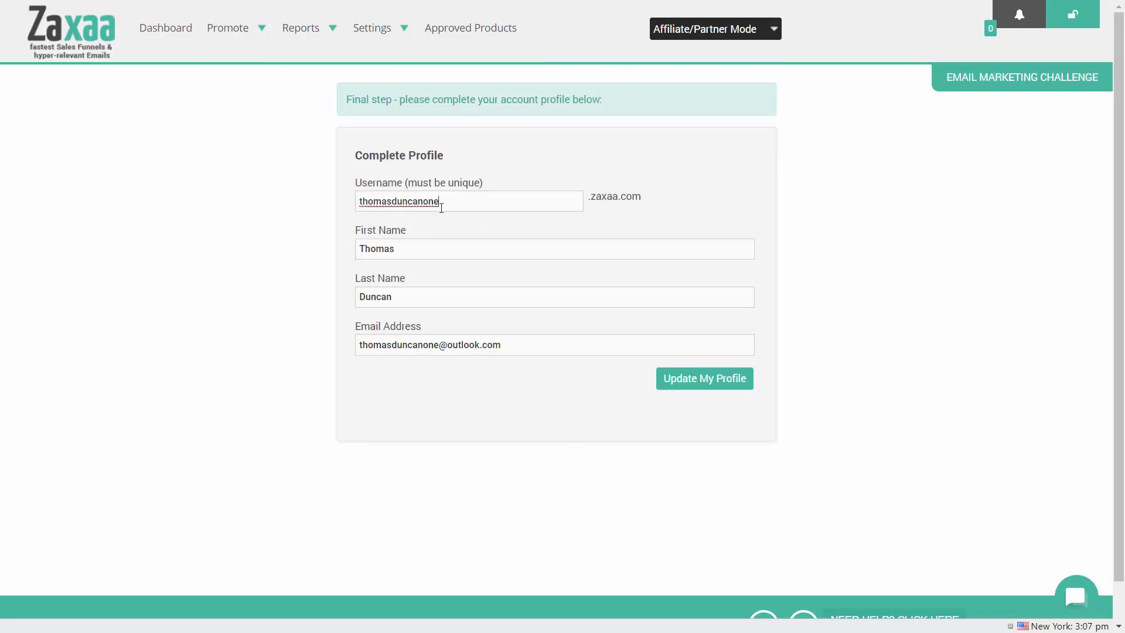
click(688, 379)
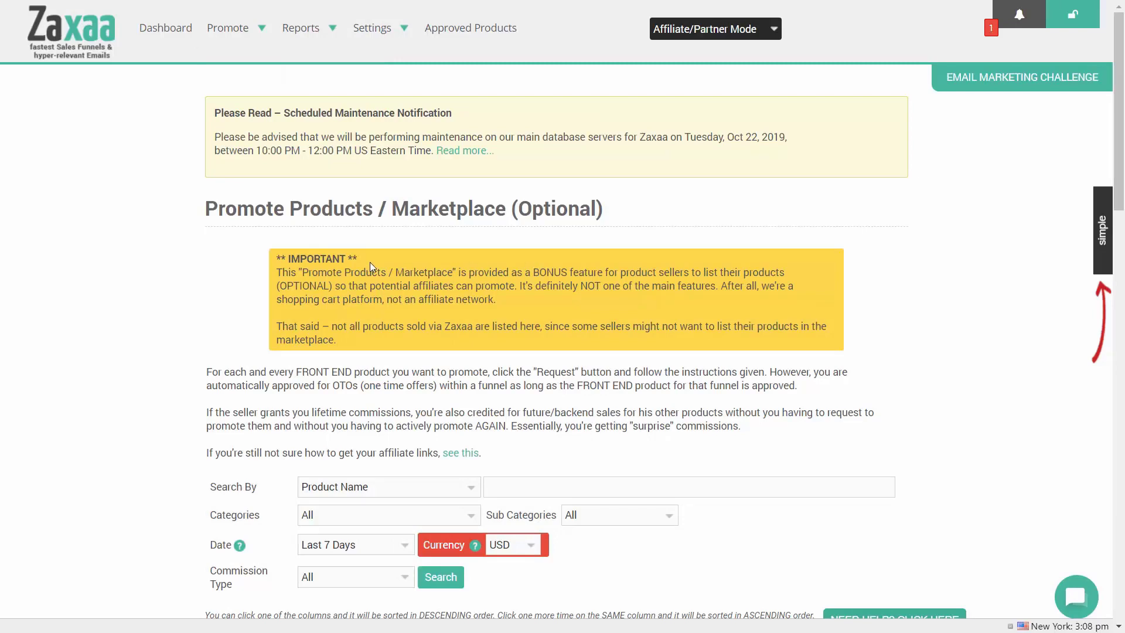
Review the marketplace's categories and product list, and open the affiliate details of the ECOM TURBO funnel.
scroll(370, 262, down, 4)
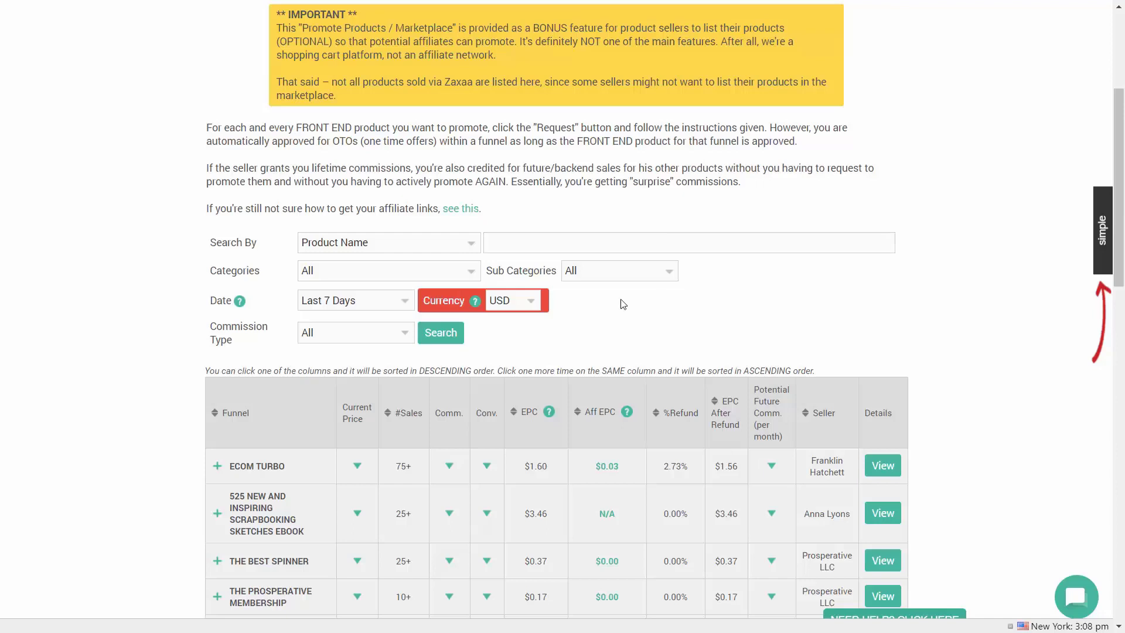
click(467, 276)
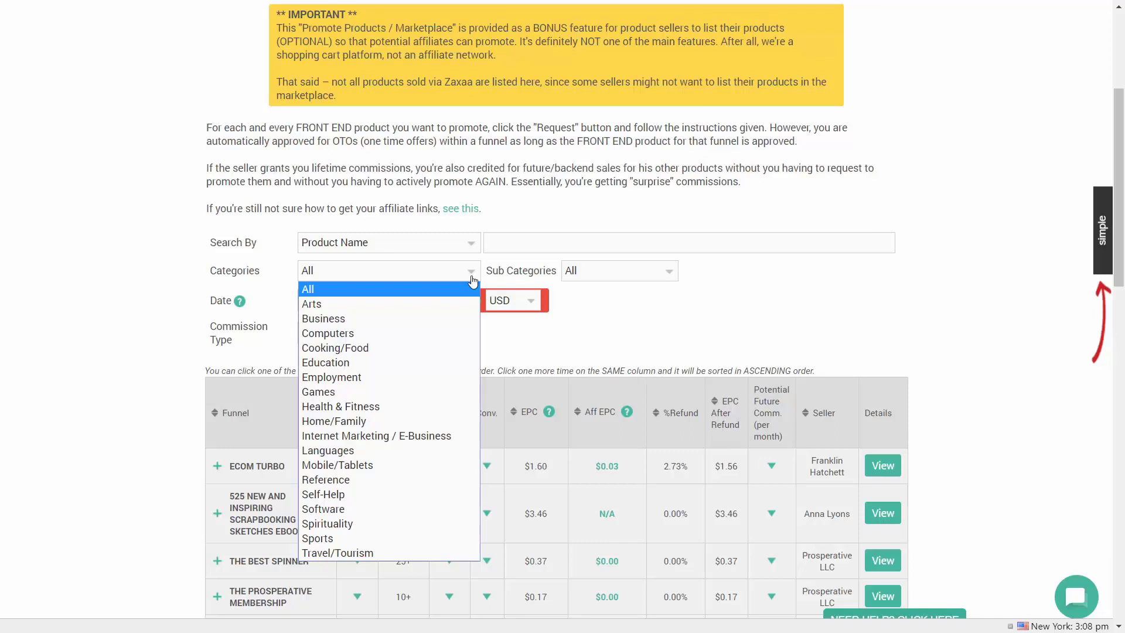
scroll(157, 337, down, 4)
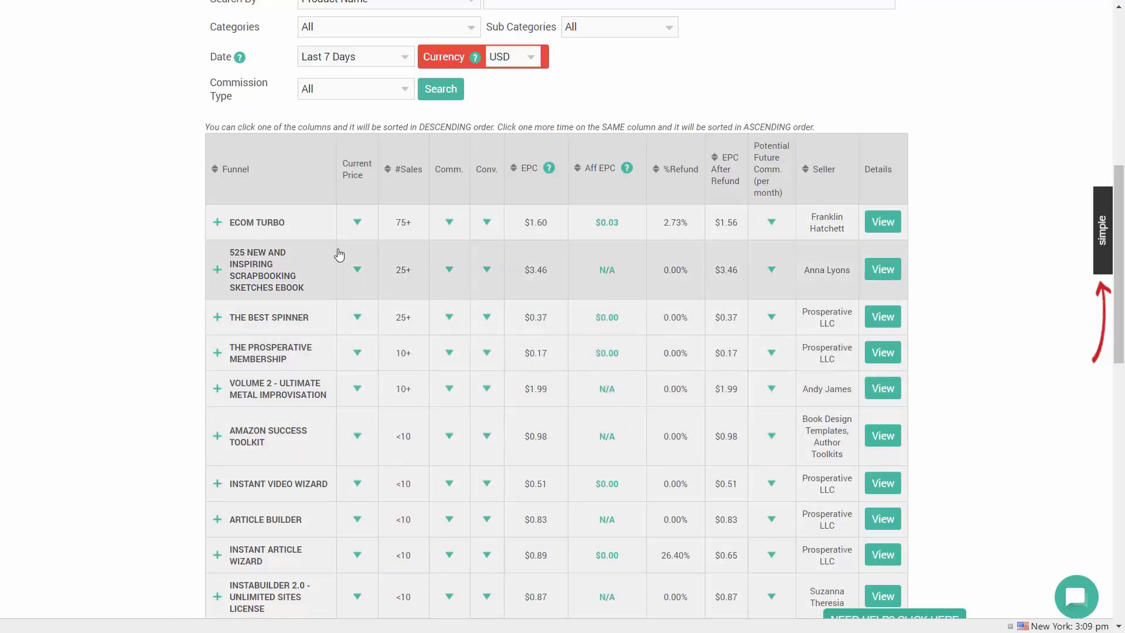
click(216, 224)
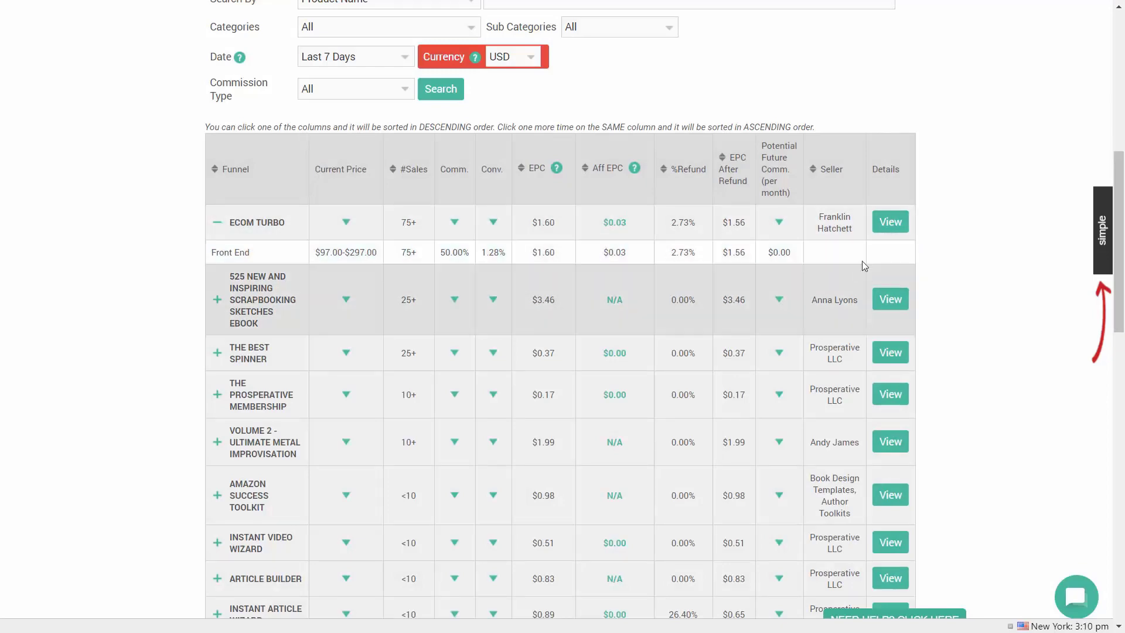
click(886, 227)
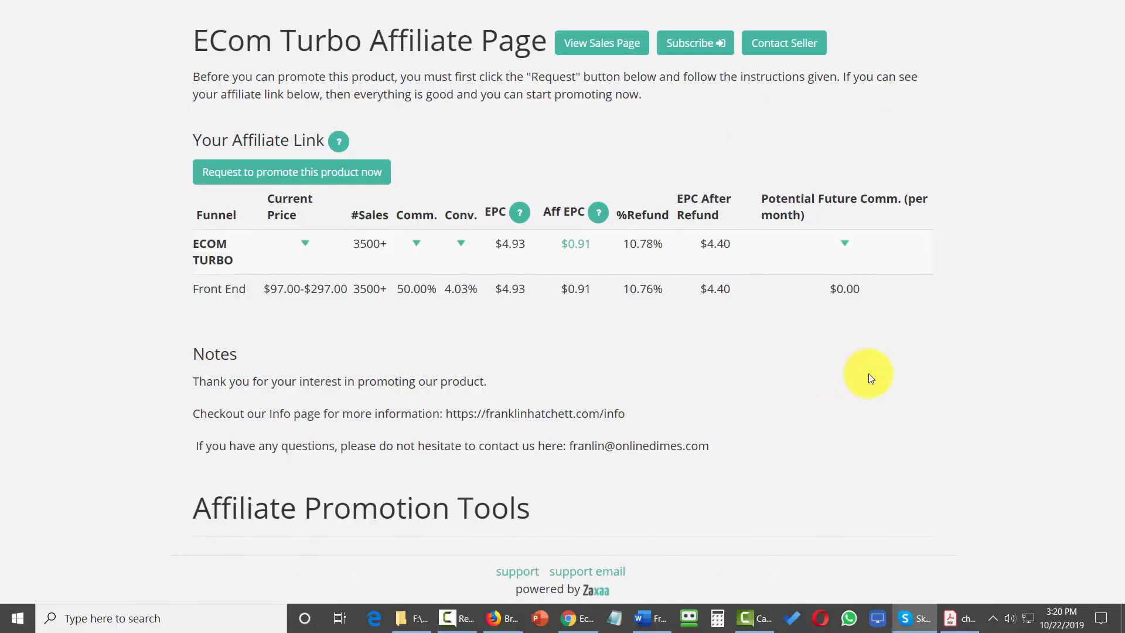
View the ECom Turbo sales page and subscribe to the seller's product updates.
click(592, 47)
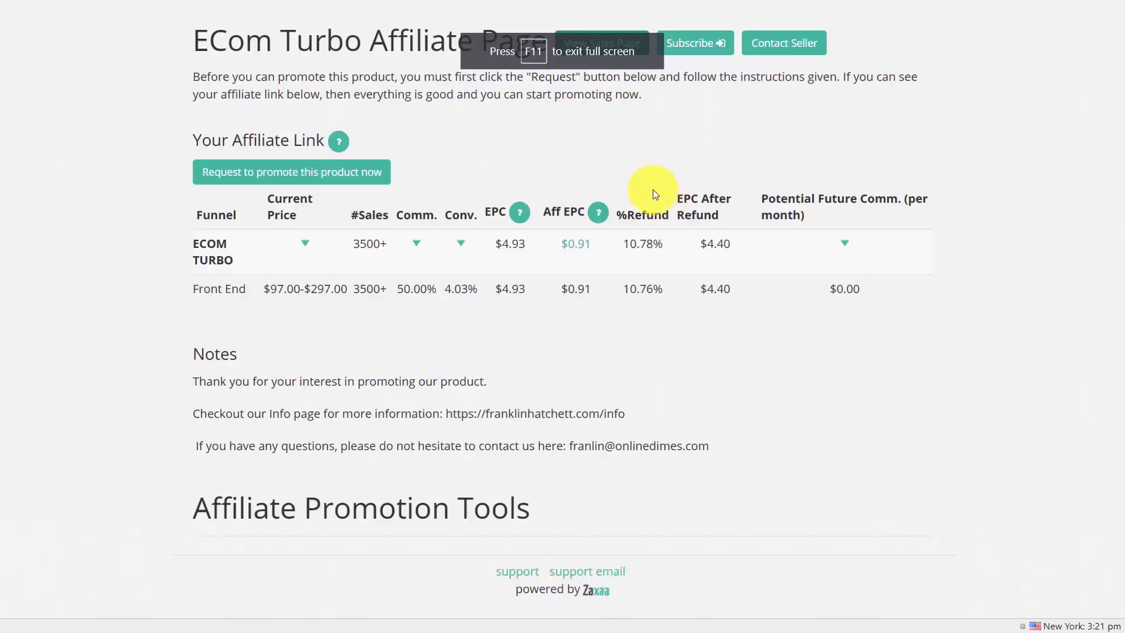
click(683, 50)
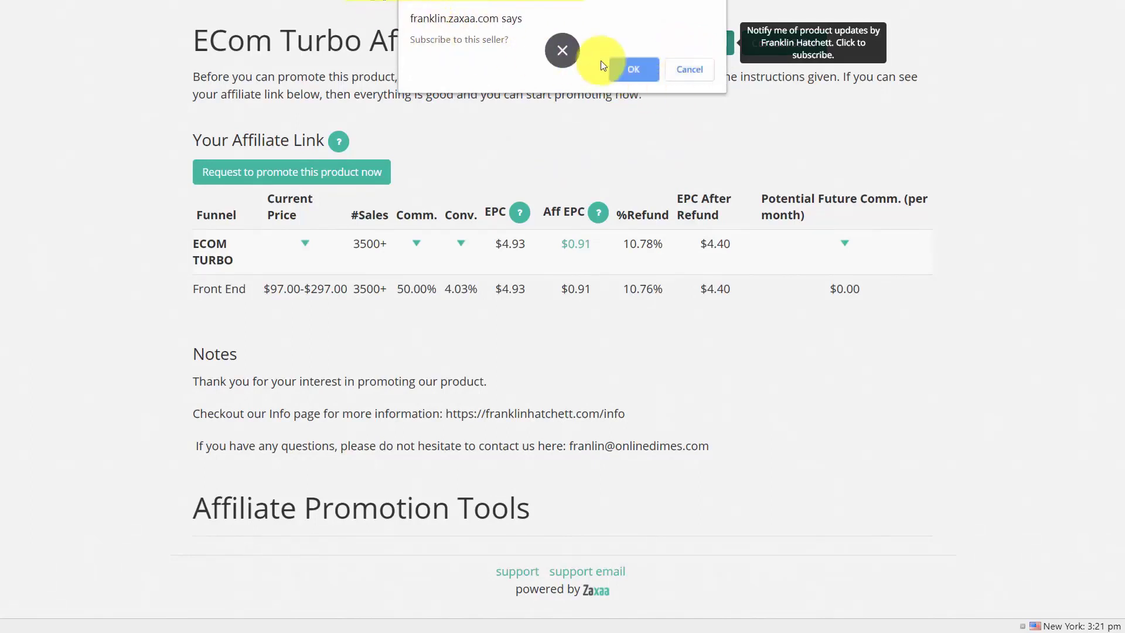
click(641, 71)
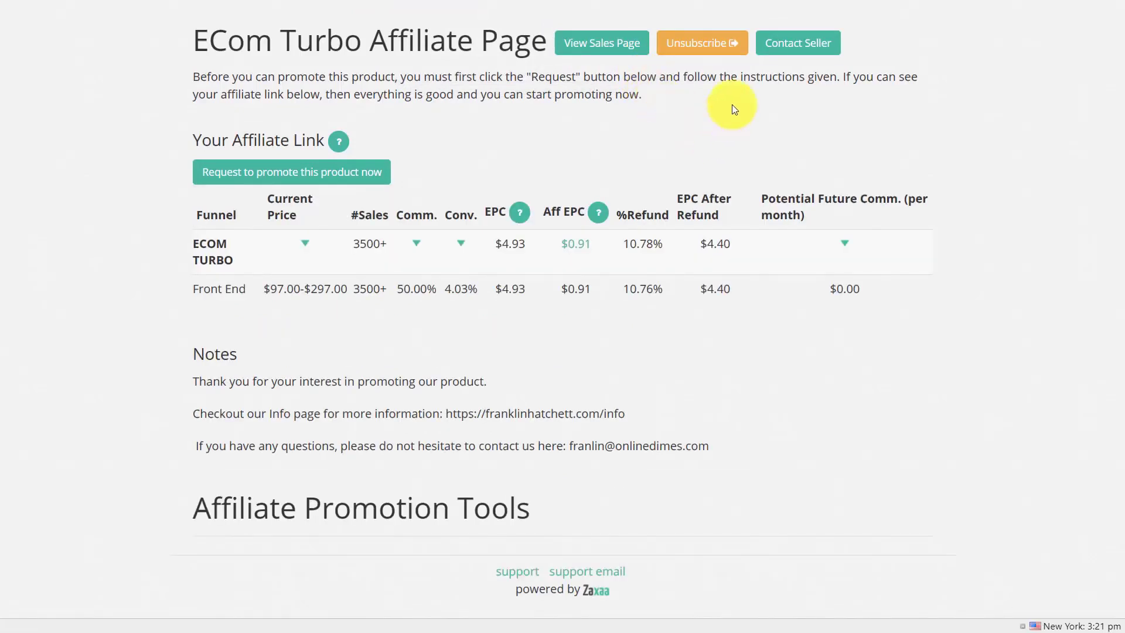
Review the page for contacting the seller and request to promote the ECom Turbo product.
click(802, 46)
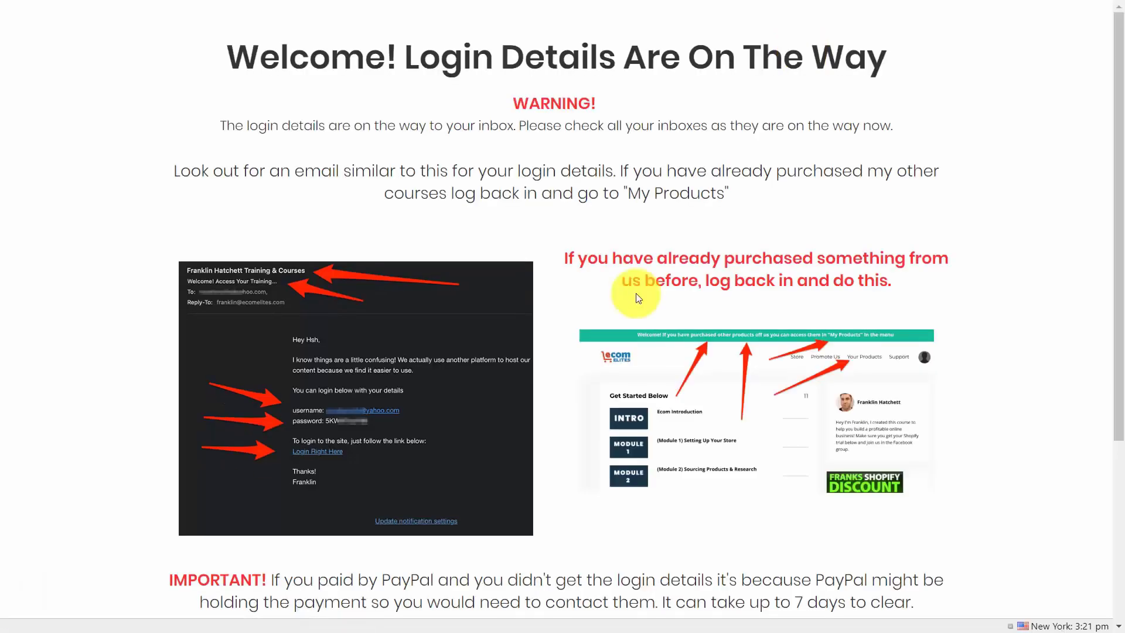
scroll(795, 59, down, 5)
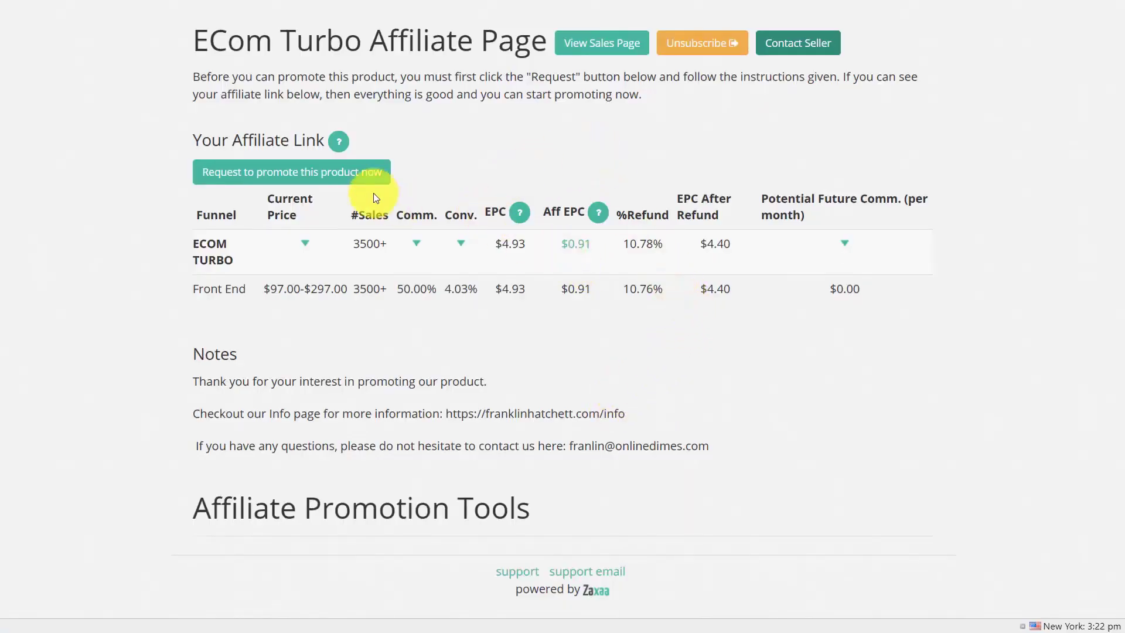
click(352, 177)
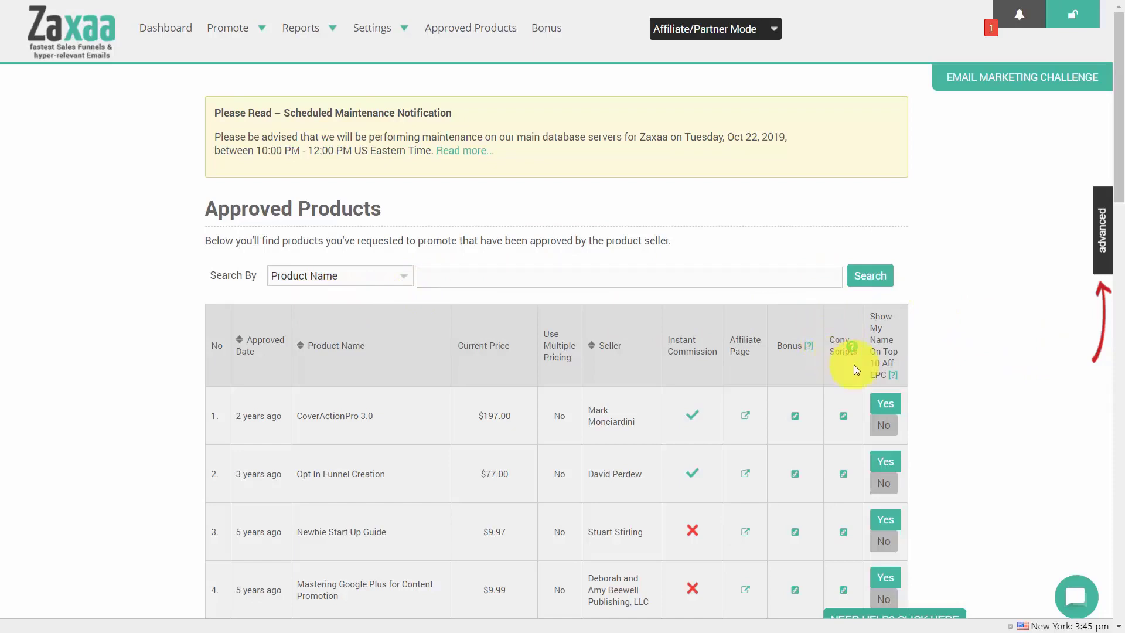
Examine the conversion script settings of CoverActionPro 3.0 with conversion scripts enabled, and leave them without saving.
click(843, 418)
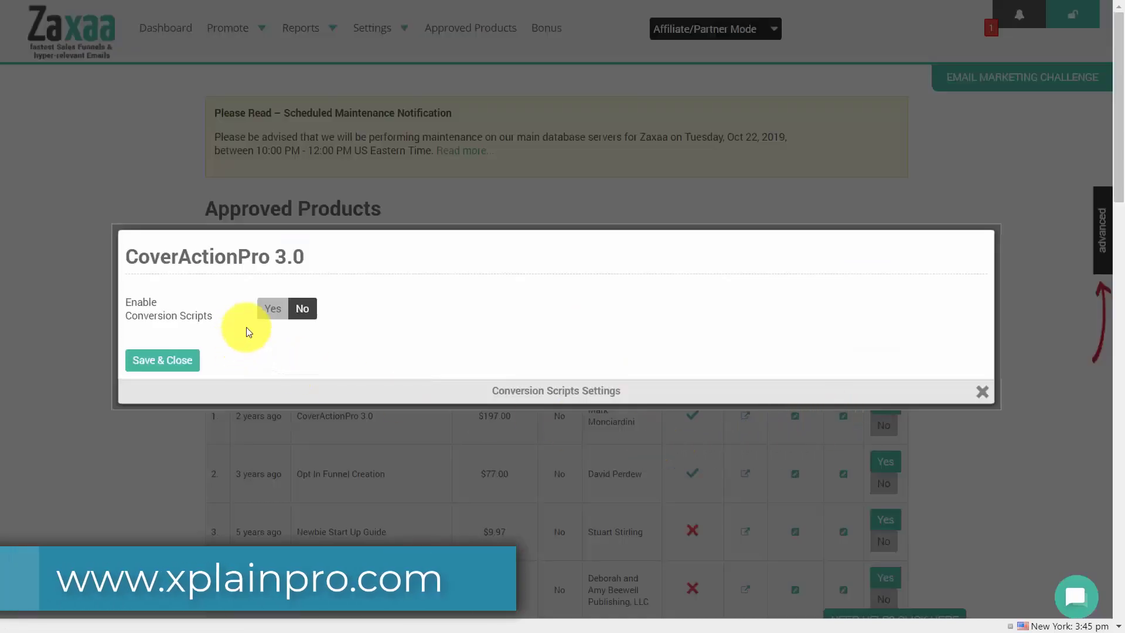
click(275, 311)
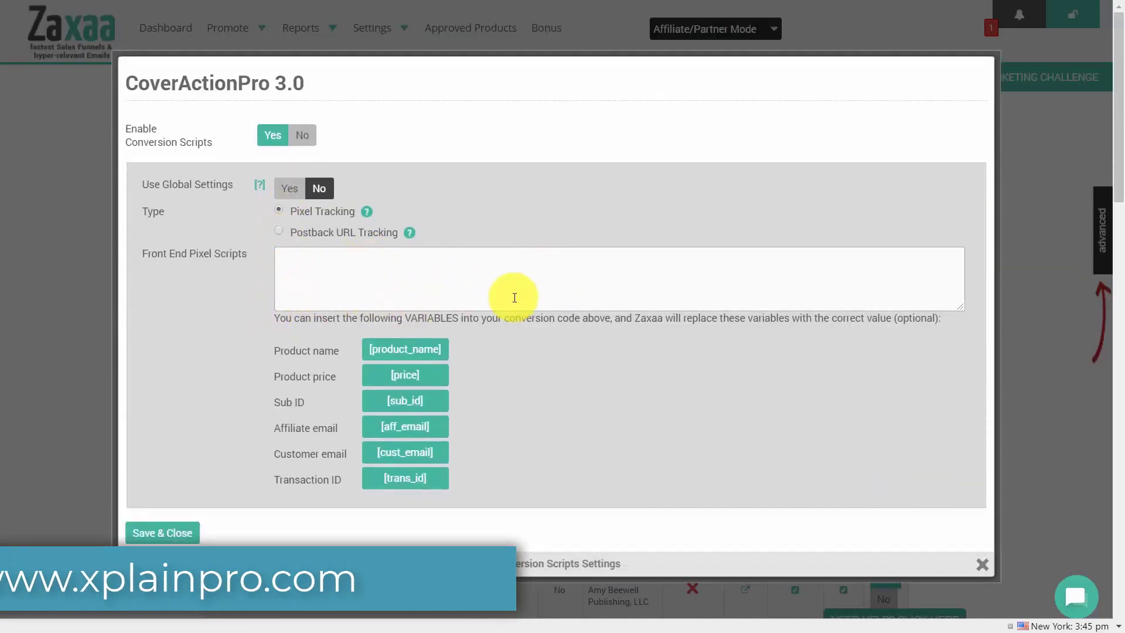
click(1107, 397)
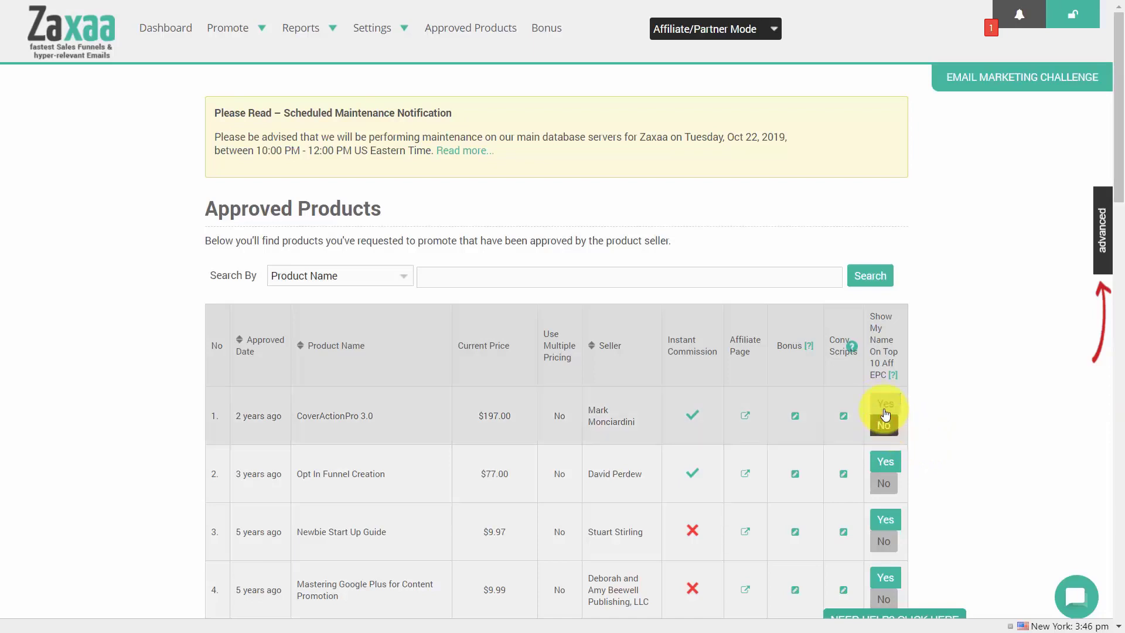
Set CoverActionPro 3.0's Show My Name On Top 10 Aff EPC option to Yes and view the option's help.
click(885, 428)
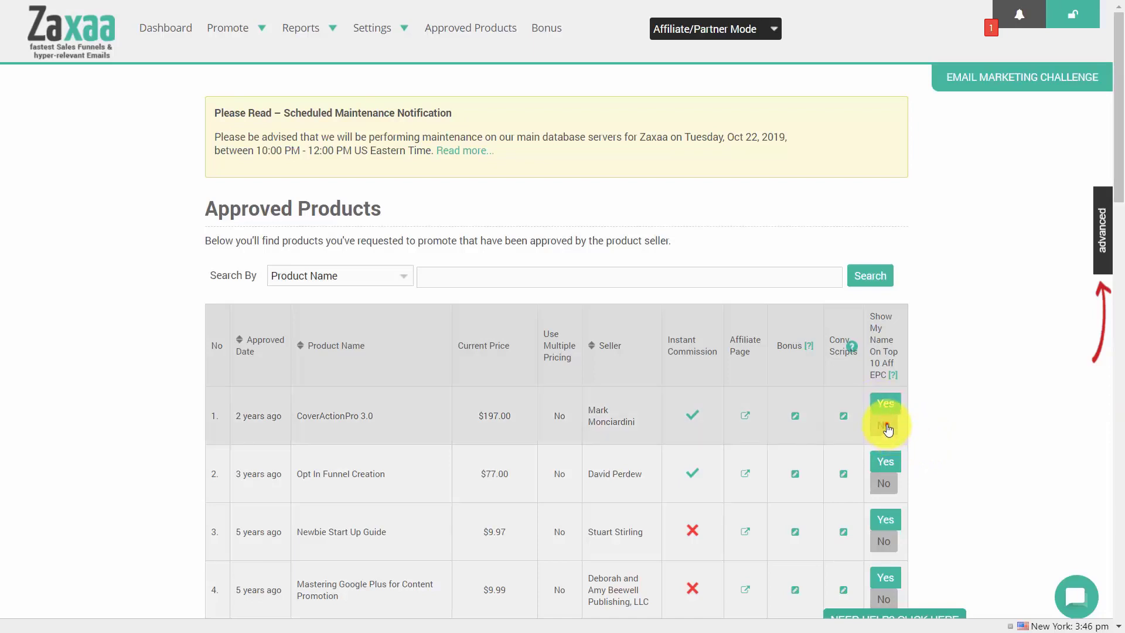
click(889, 379)
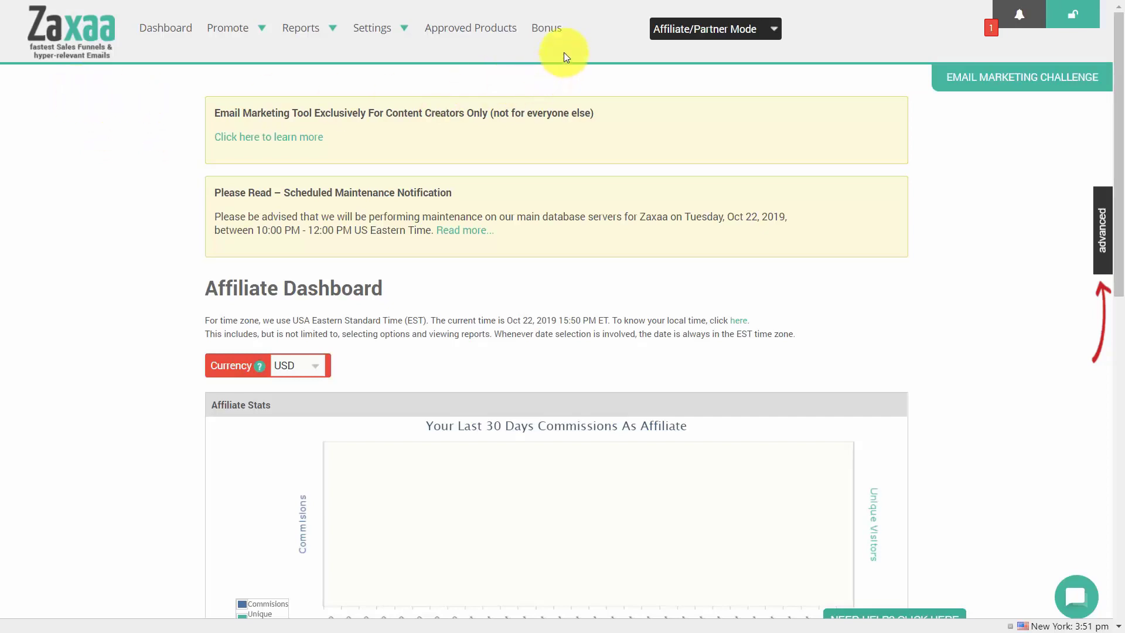
Add and save an affiliate bonus named Video Tutorials, type Image, with the website address as its external file URL.
click(551, 32)
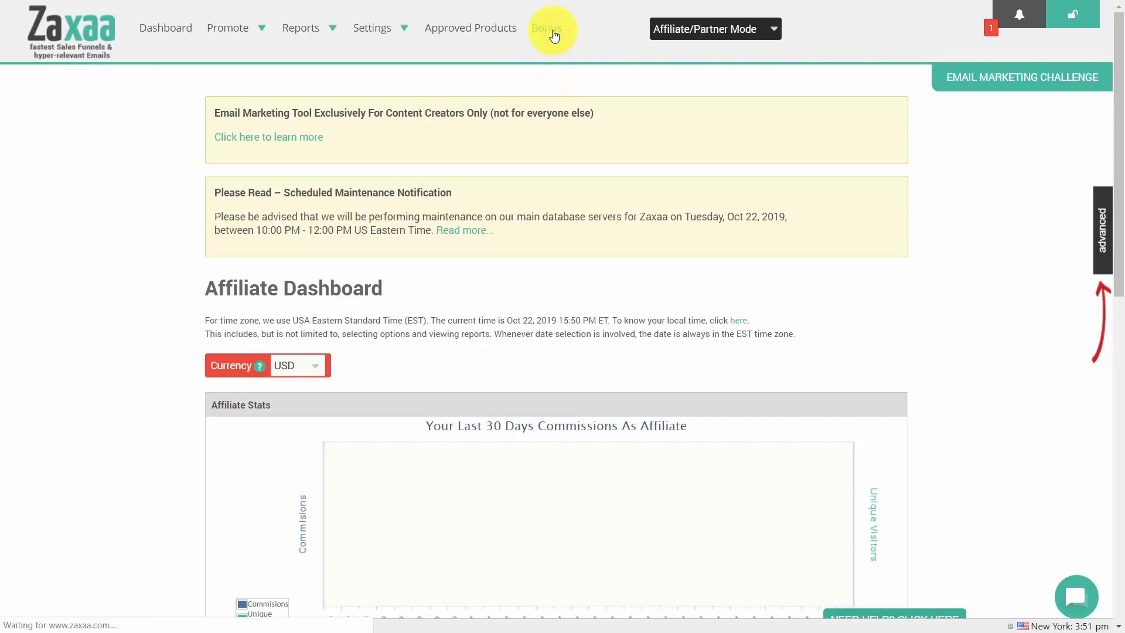
click(253, 391)
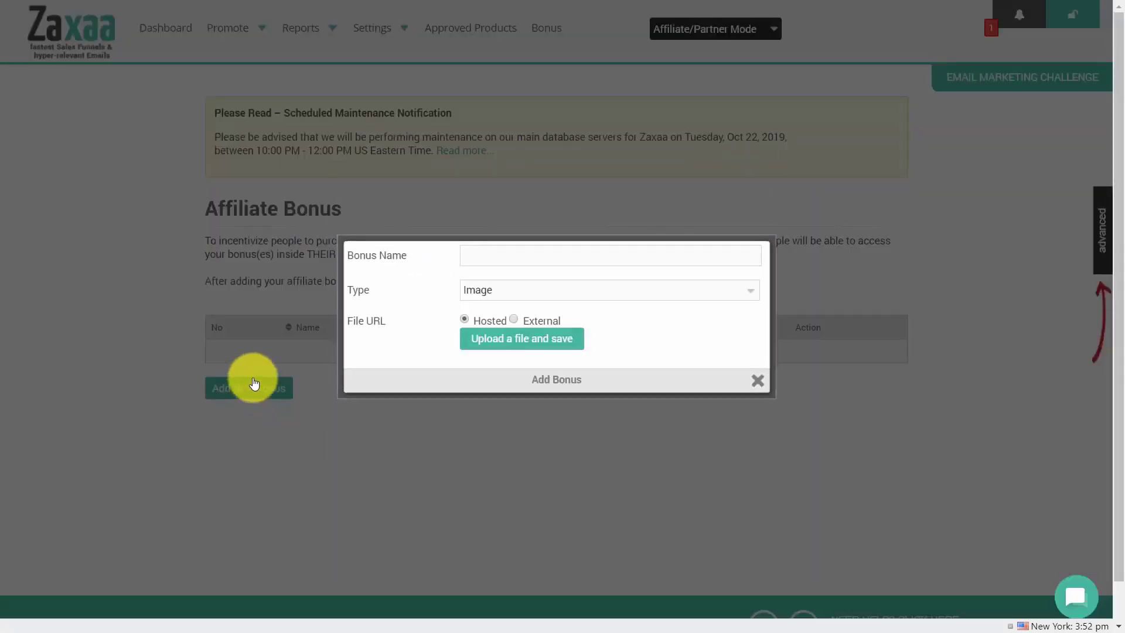
click(507, 254)
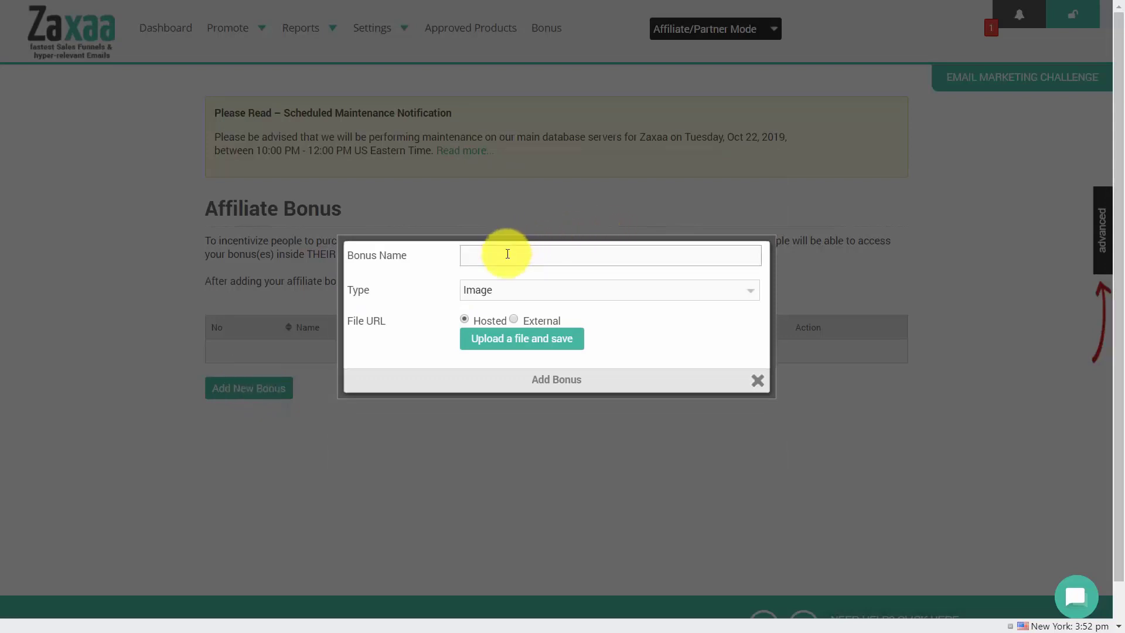
text(Video Tutorials)
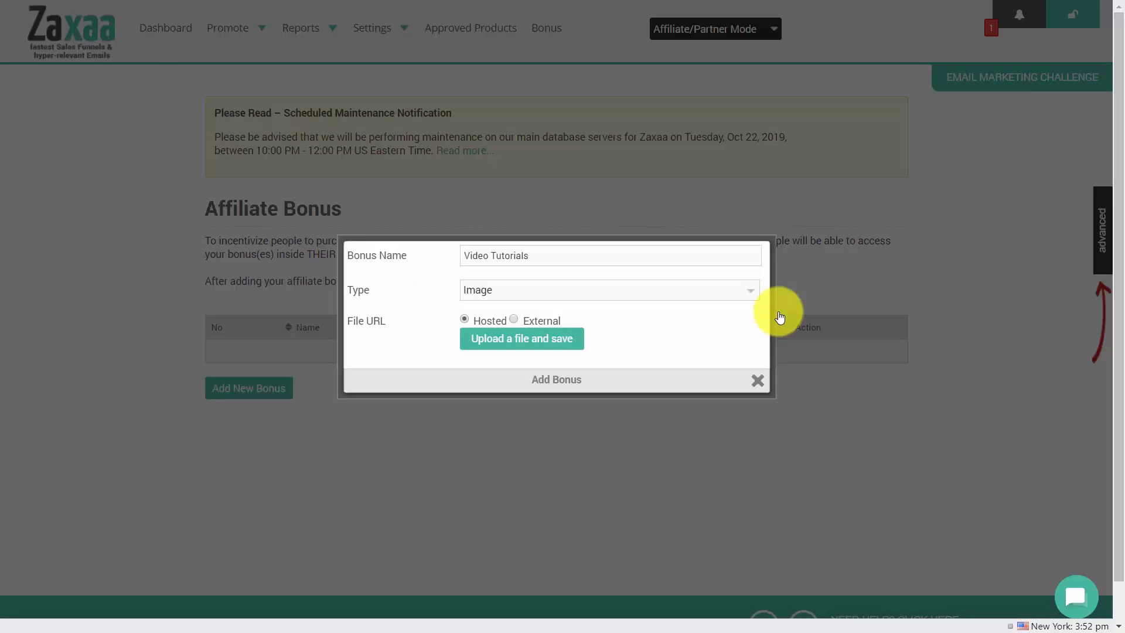
key(Right)
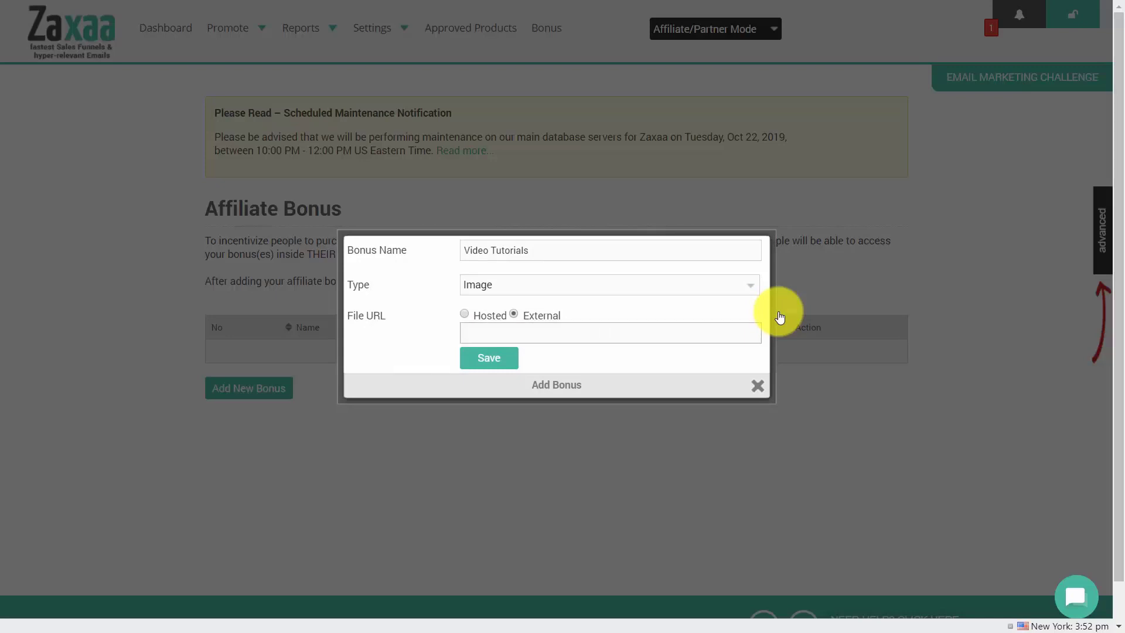
text(http://thomasduncanone.com)
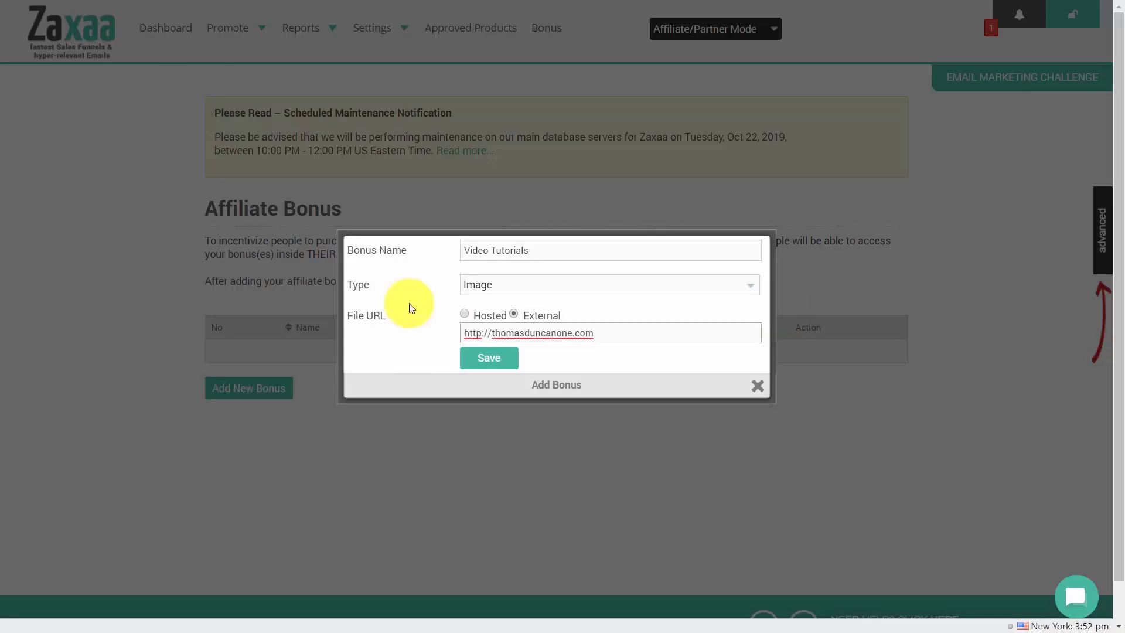
click(489, 358)
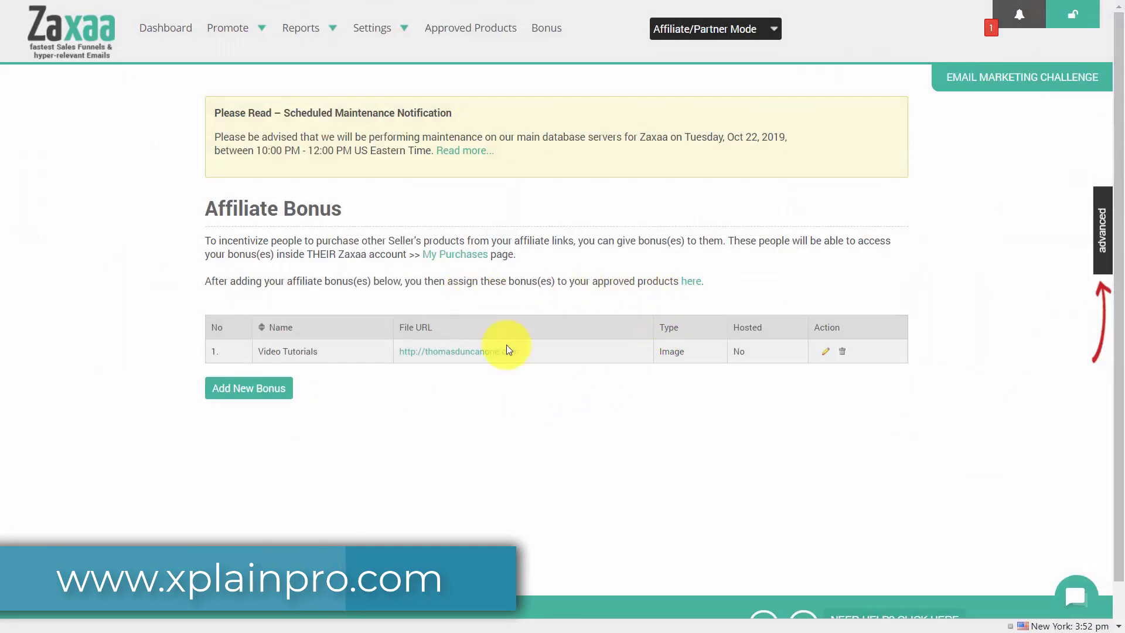
Assign the Video Tutorials bonus to the approved product CoverActionPro 3.0 and save the settings.
click(694, 285)
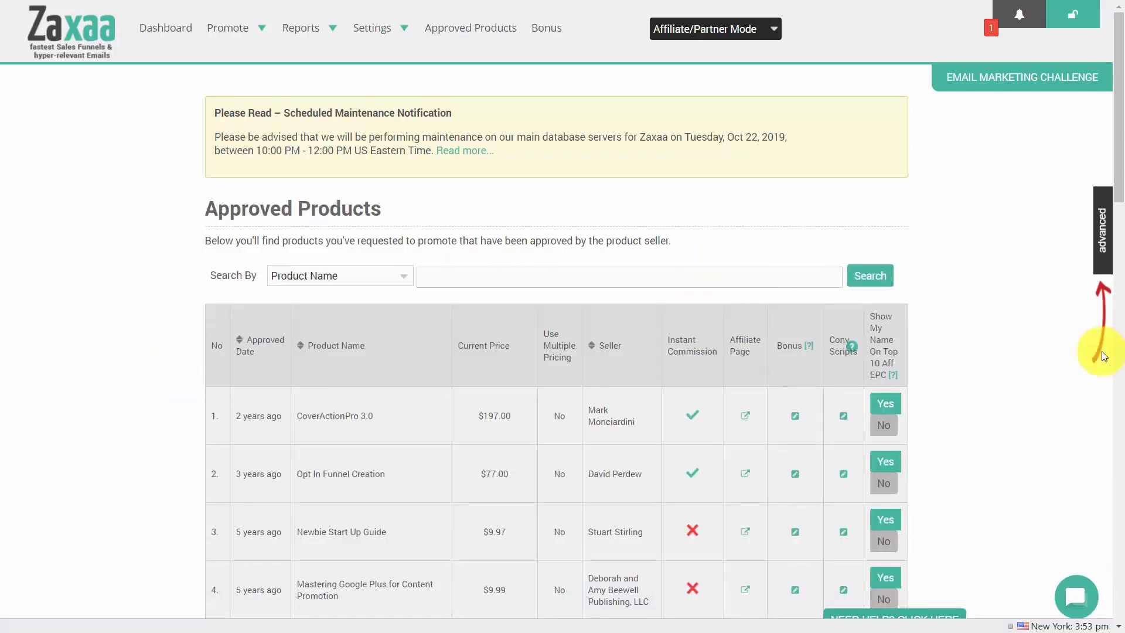
click(795, 415)
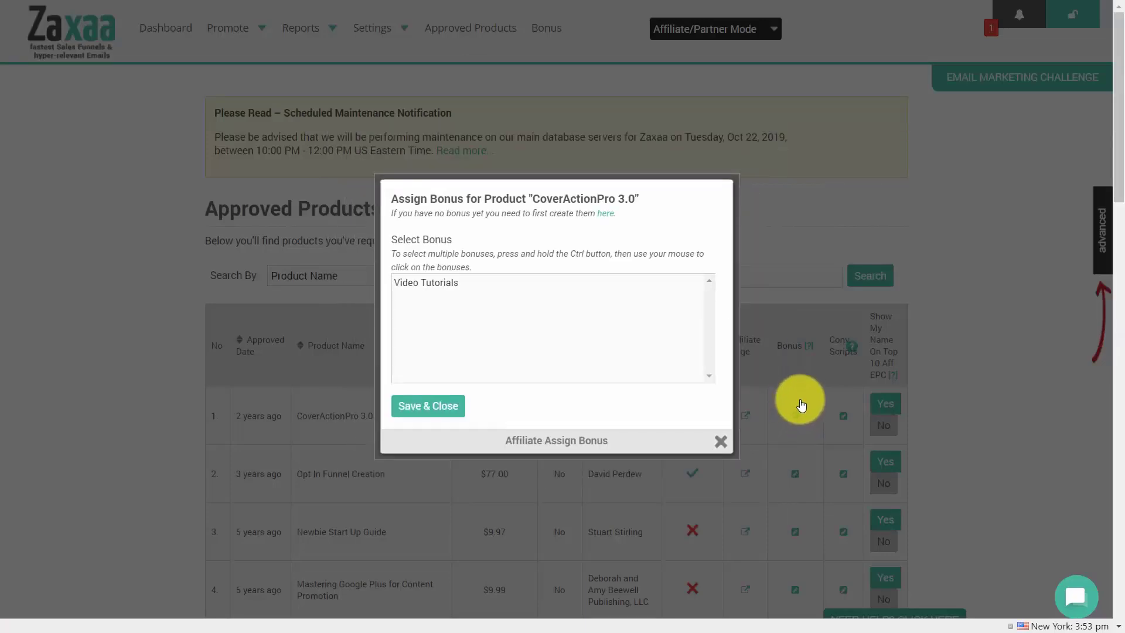
click(435, 282)
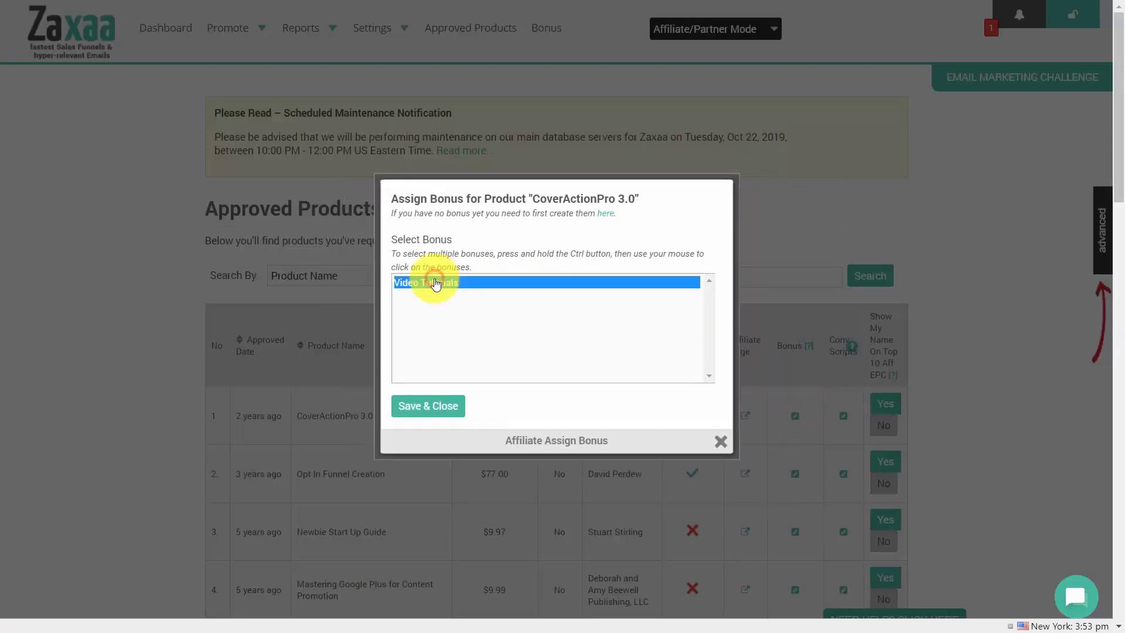
click(449, 417)
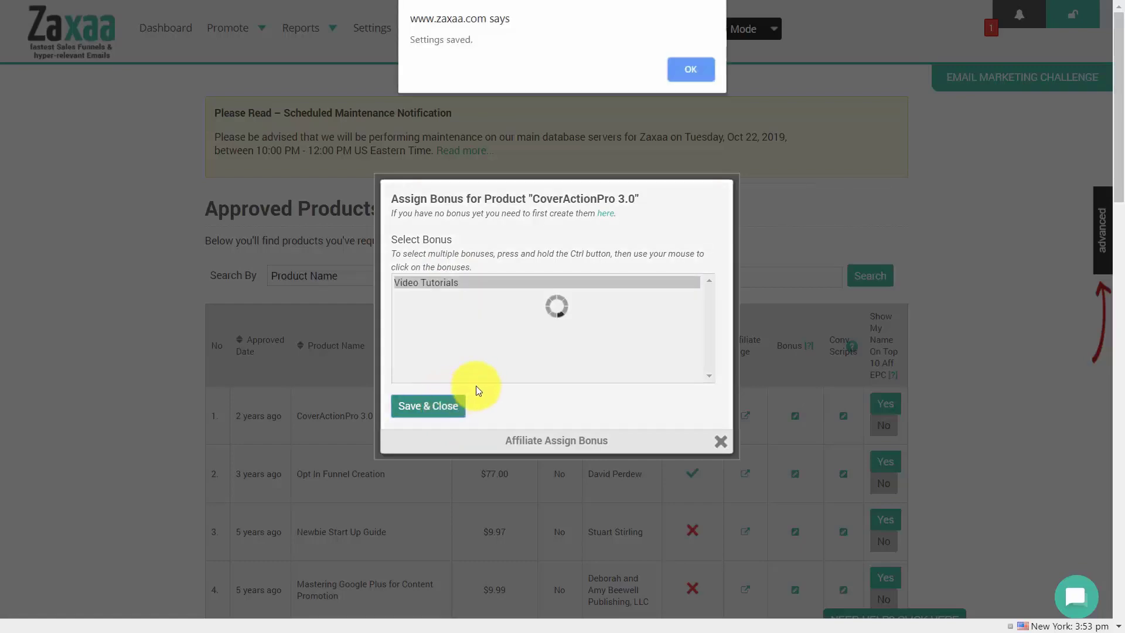
click(695, 68)
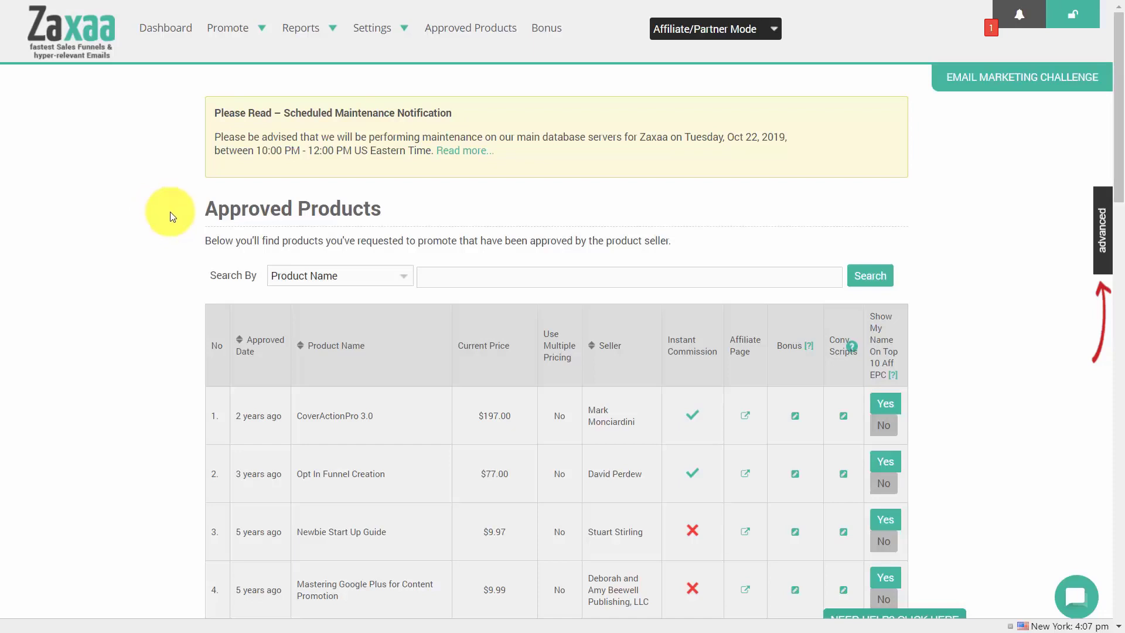
Open the Zaxaa Referral Commissions page and read the program terms through to the referral link section.
mouse_move(328, 32)
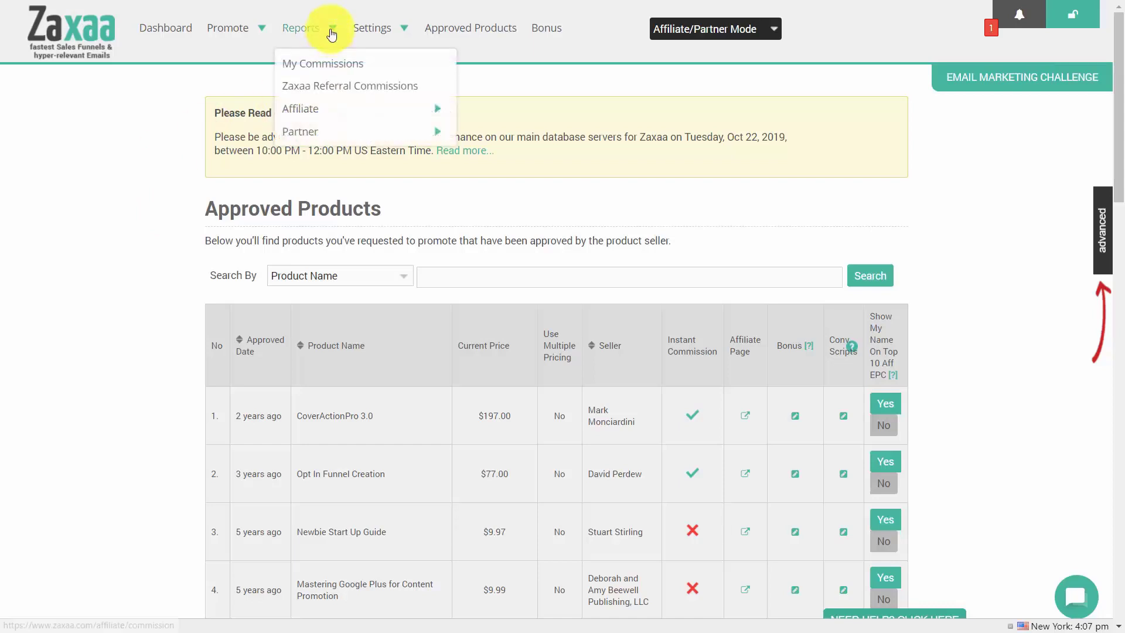
click(332, 89)
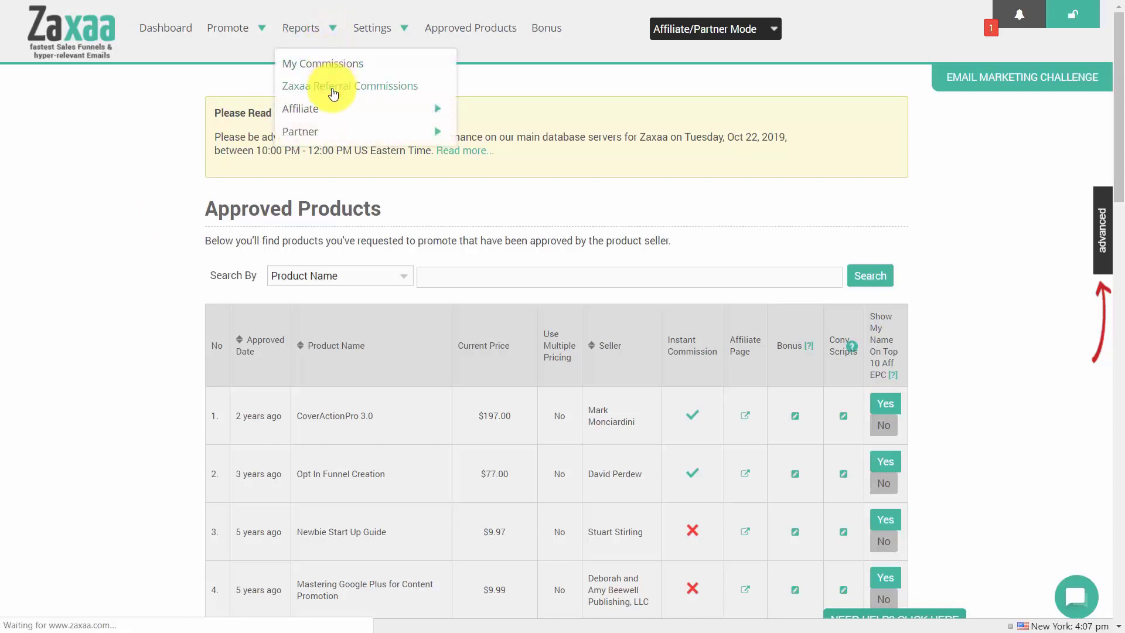
scroll(334, 94, down, 3)
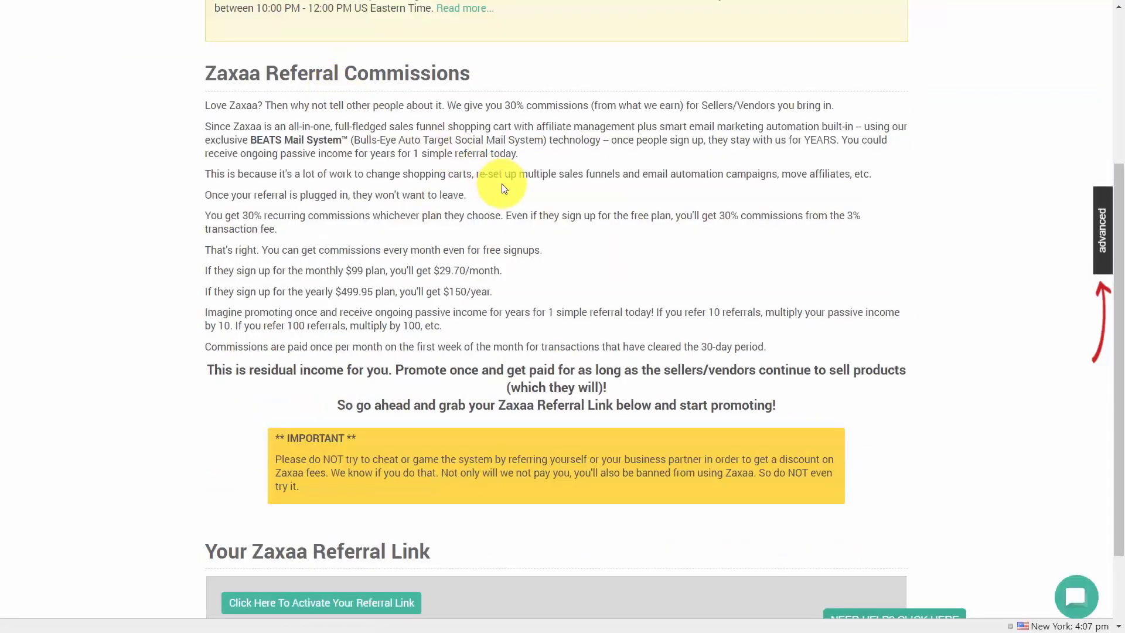
scroll(505, 185, down, 2)
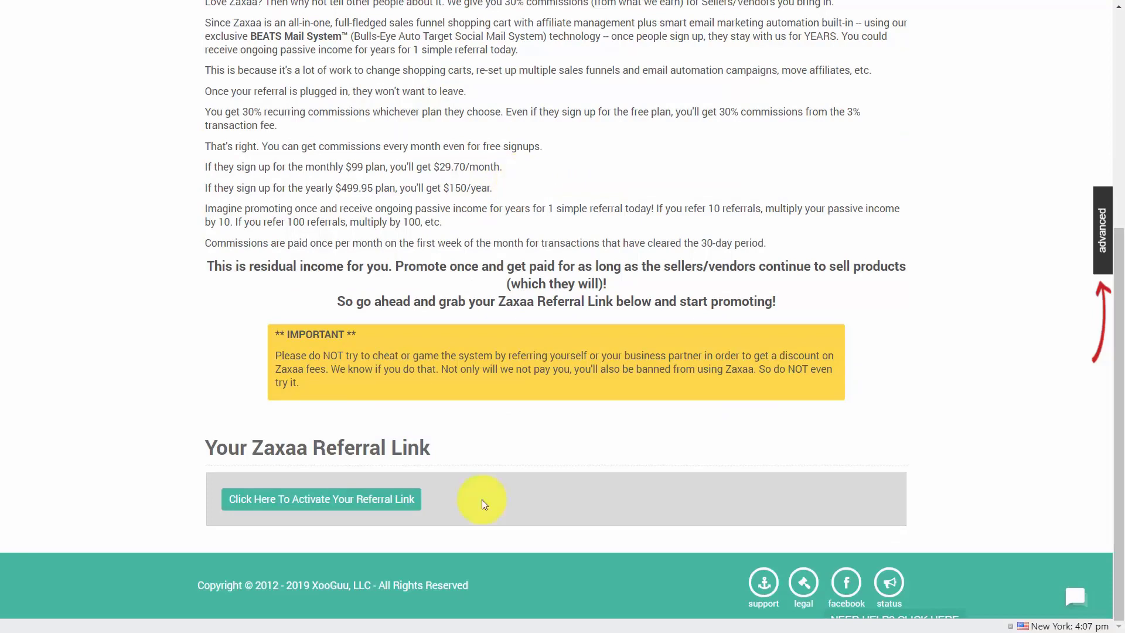
Start activating the referral link and copy the three required information items into a support chat message.
click(359, 503)
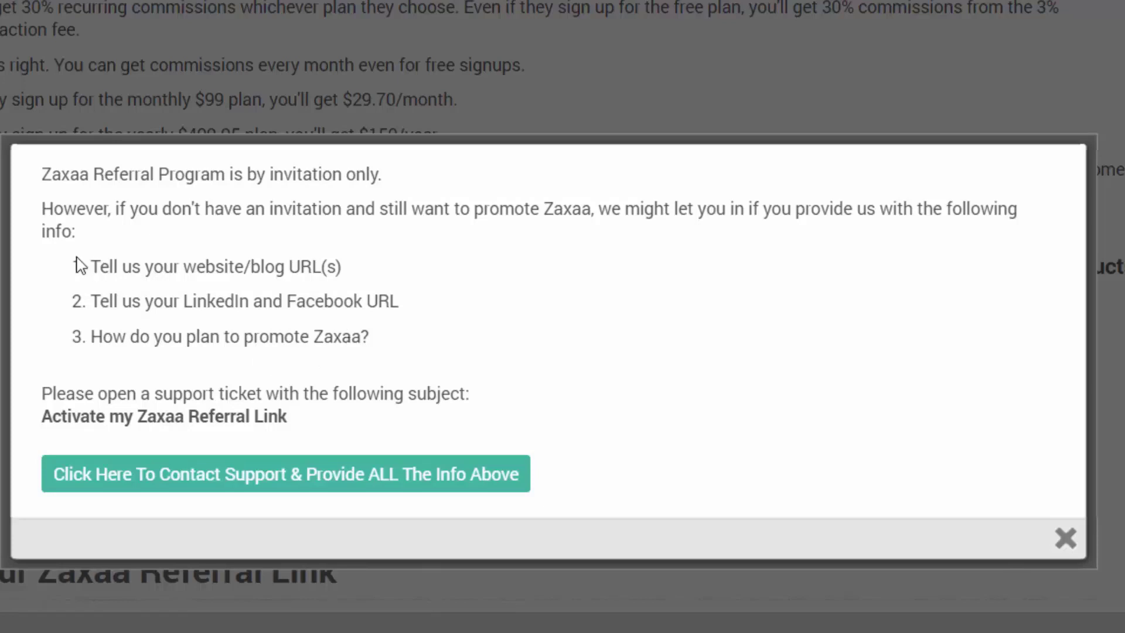
drag(69, 265, 307, 367)
key(ctrl+c)
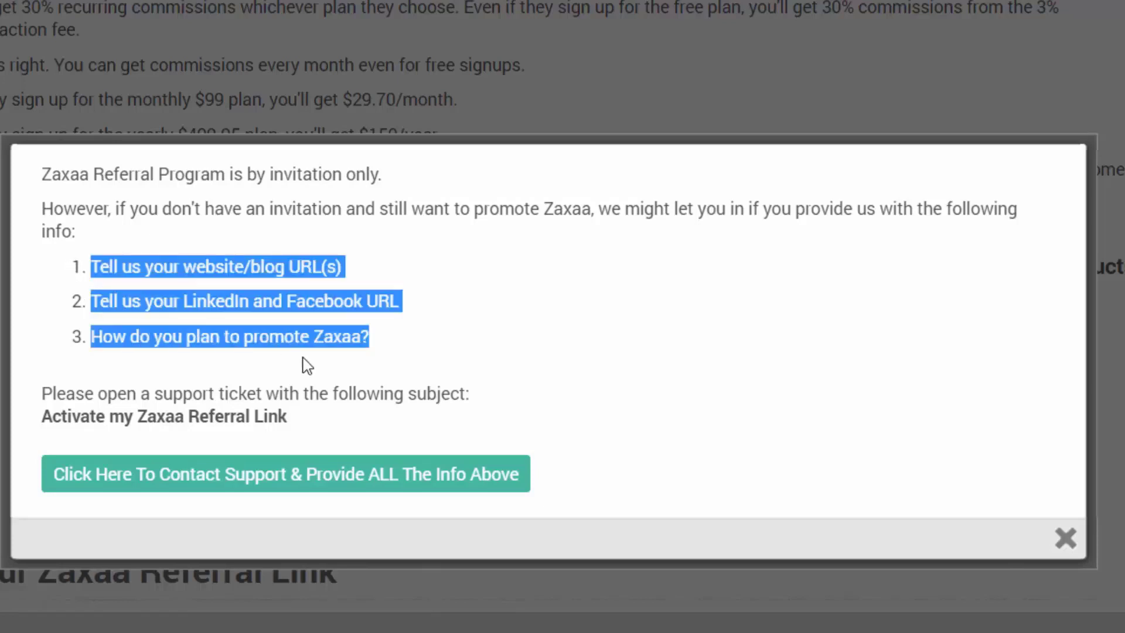
click(326, 472)
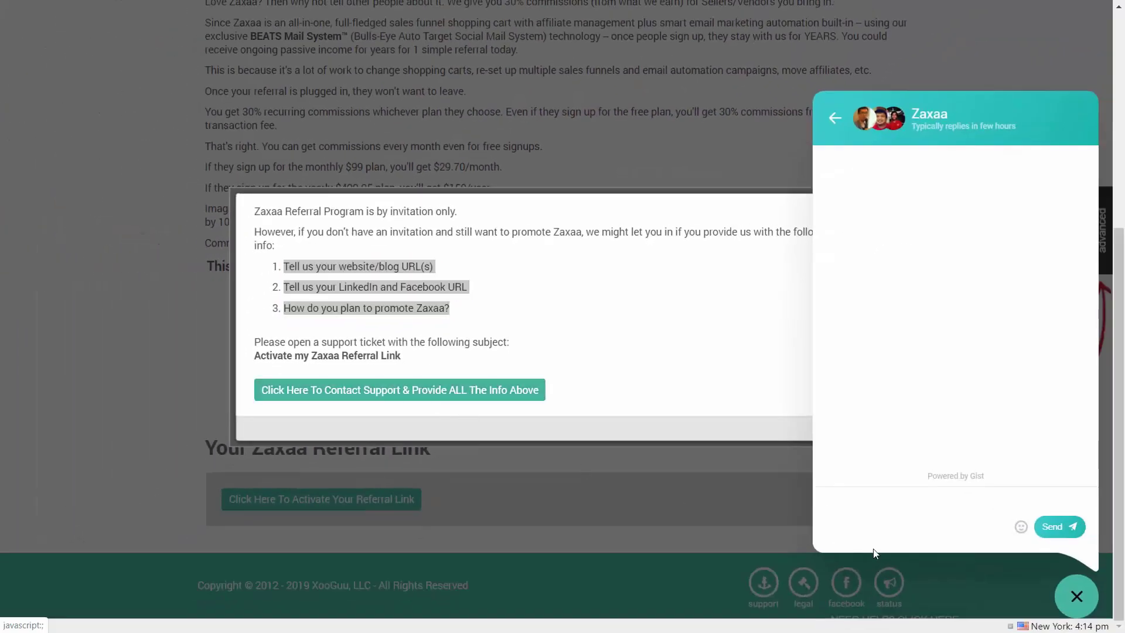
key(ctrl+v)
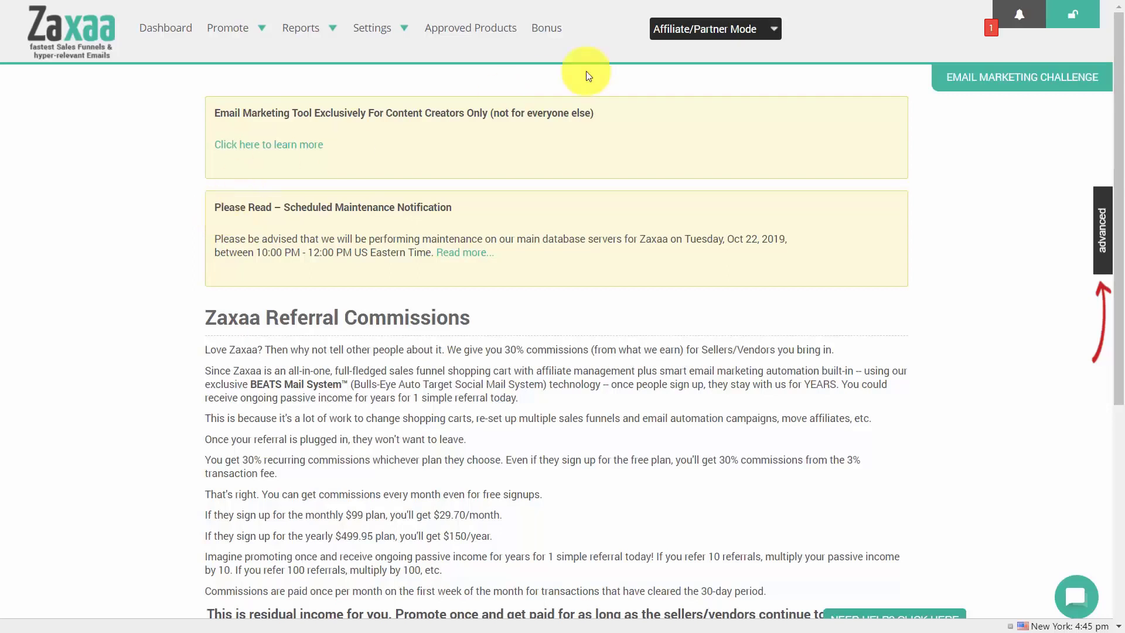
Switch the account to Seller Mode and open the Payment Integration settings.
click(727, 29)
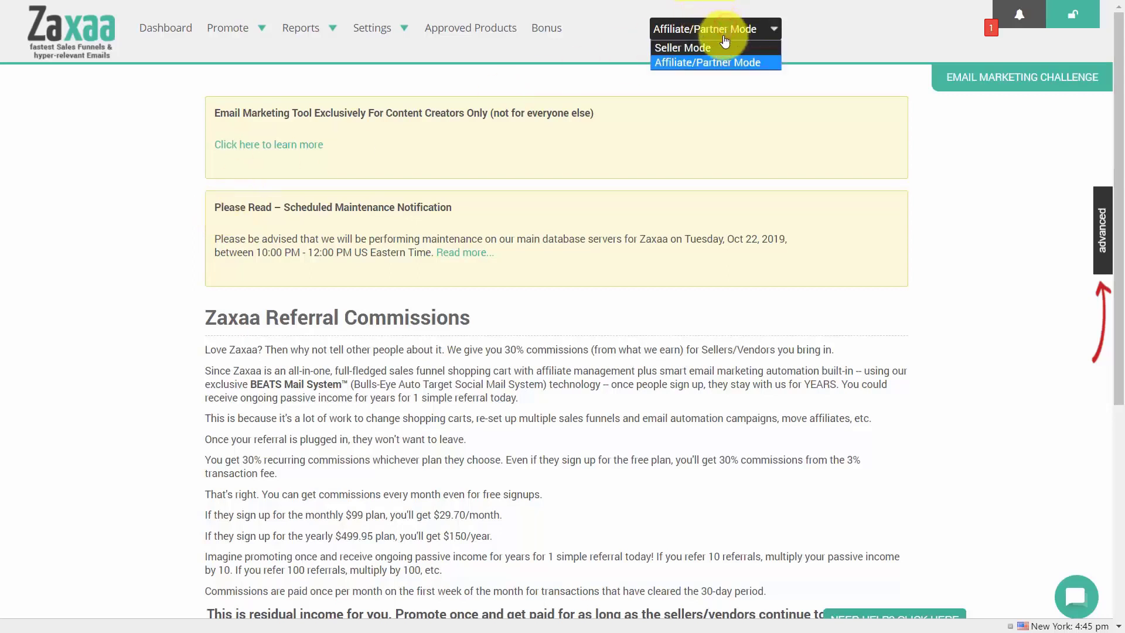
click(693, 47)
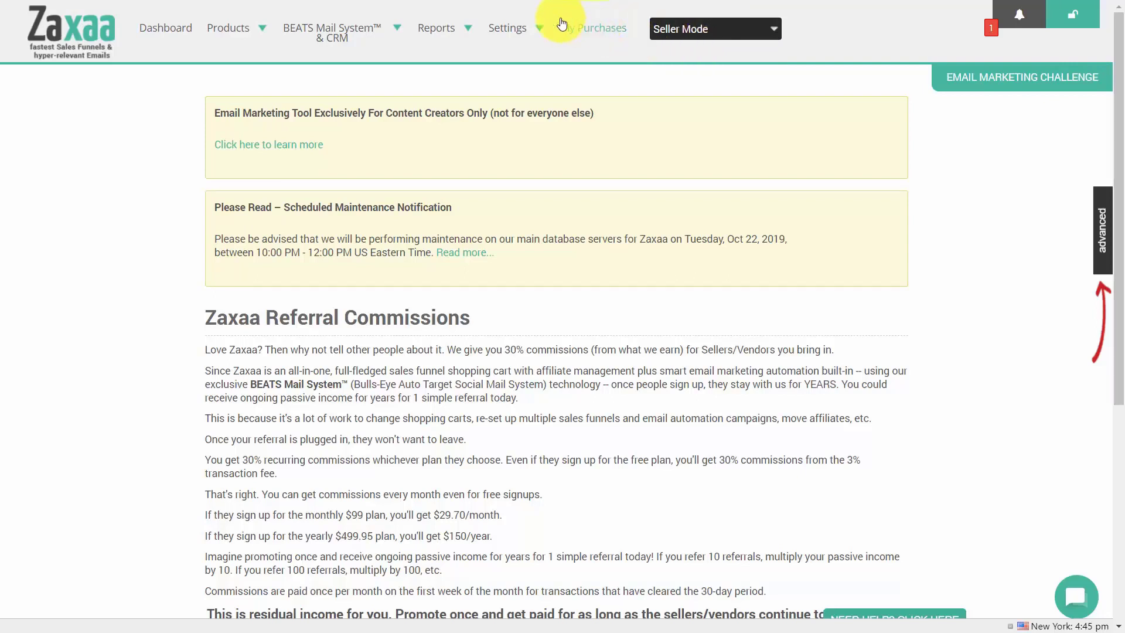
mouse_move(537, 28)
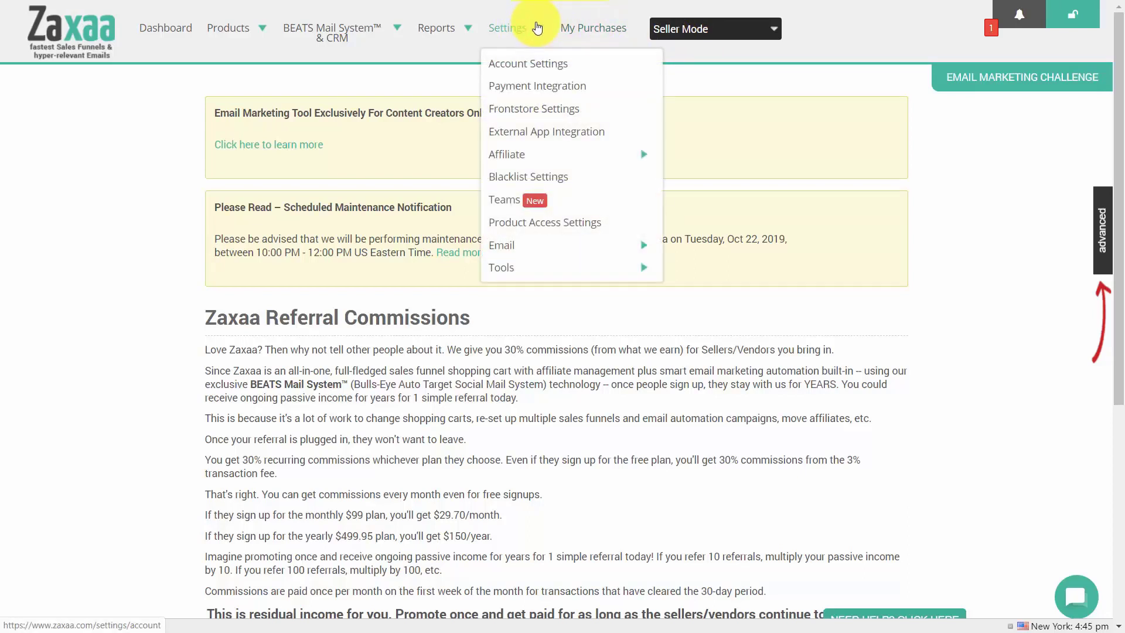
click(529, 85)
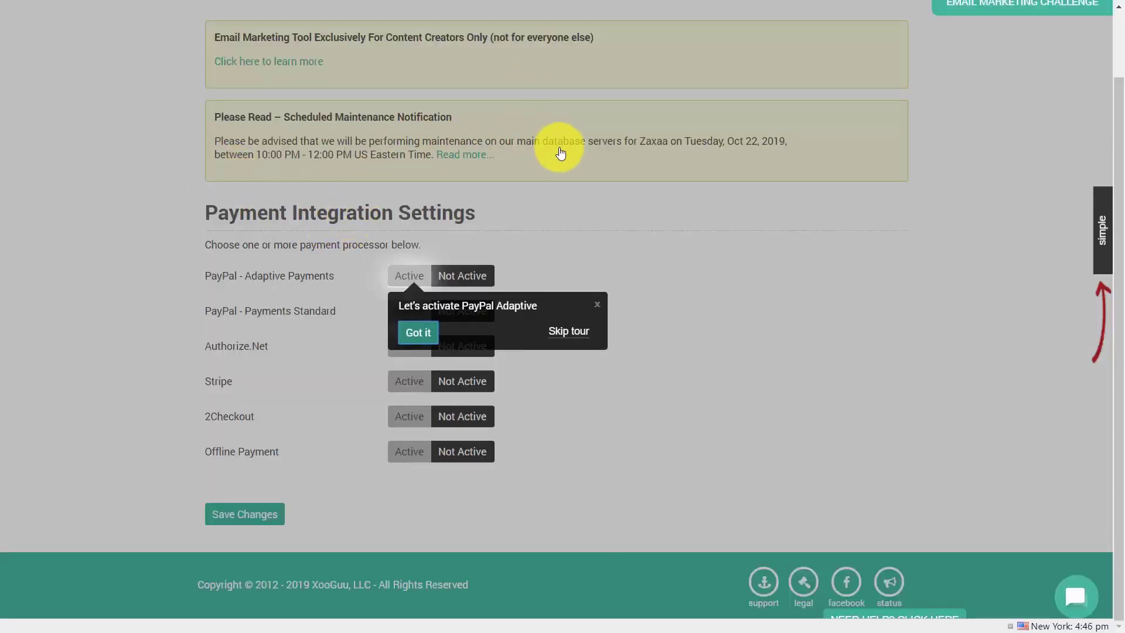
Dismiss the tour, activate PayPal - Adaptive Payments, and link the PayPal account by logging in and granting Zaxaa permission.
click(600, 304)
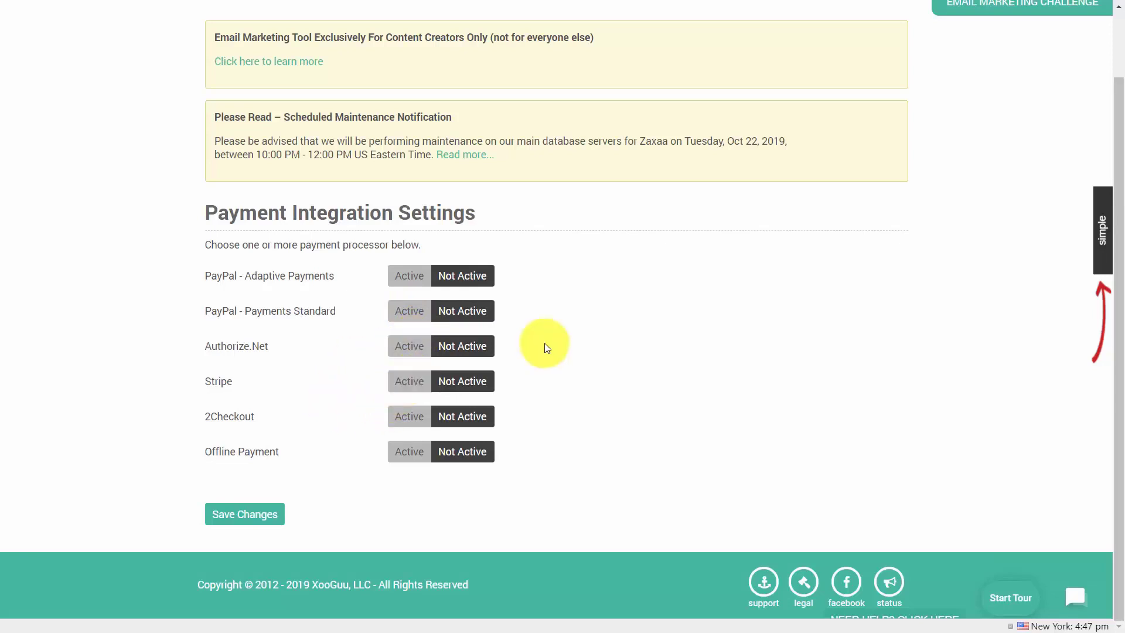
click(409, 276)
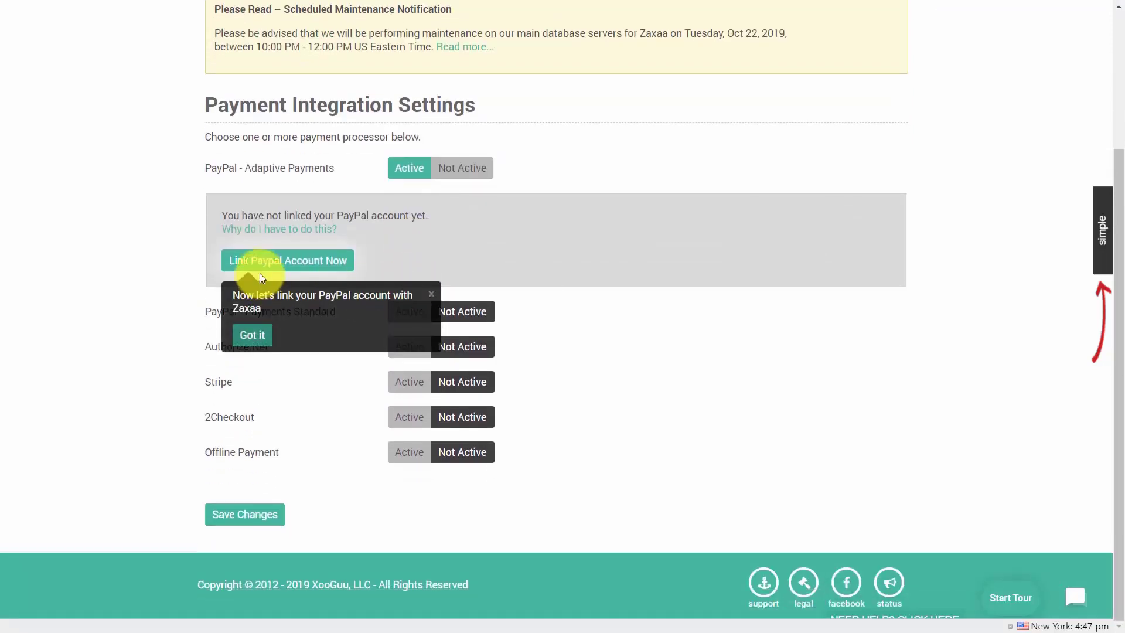
click(290, 264)
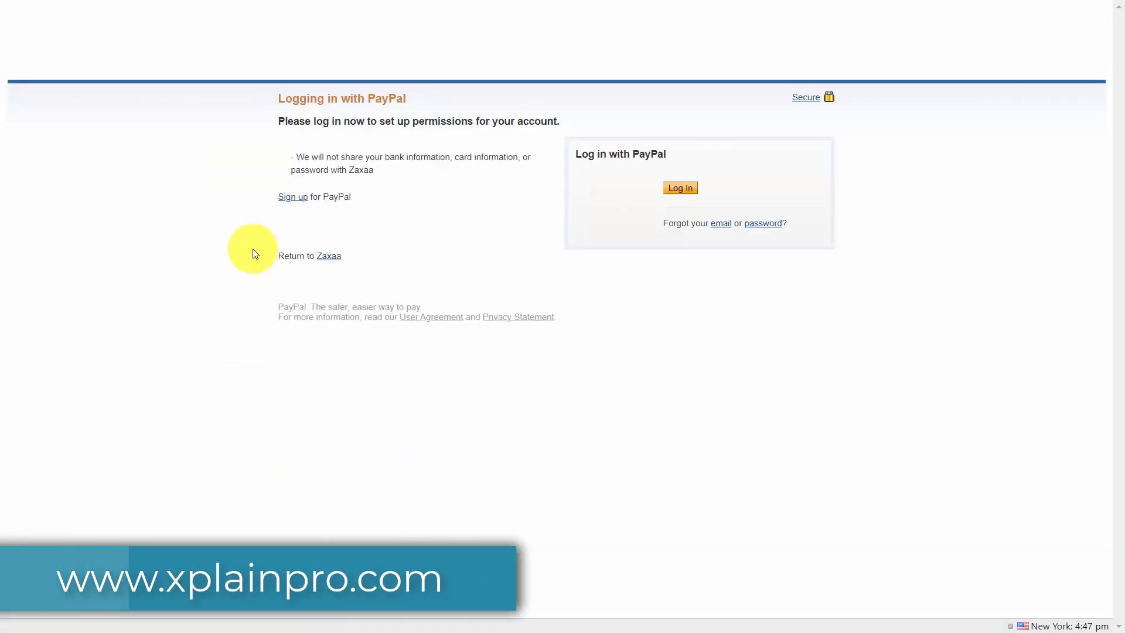
click(679, 189)
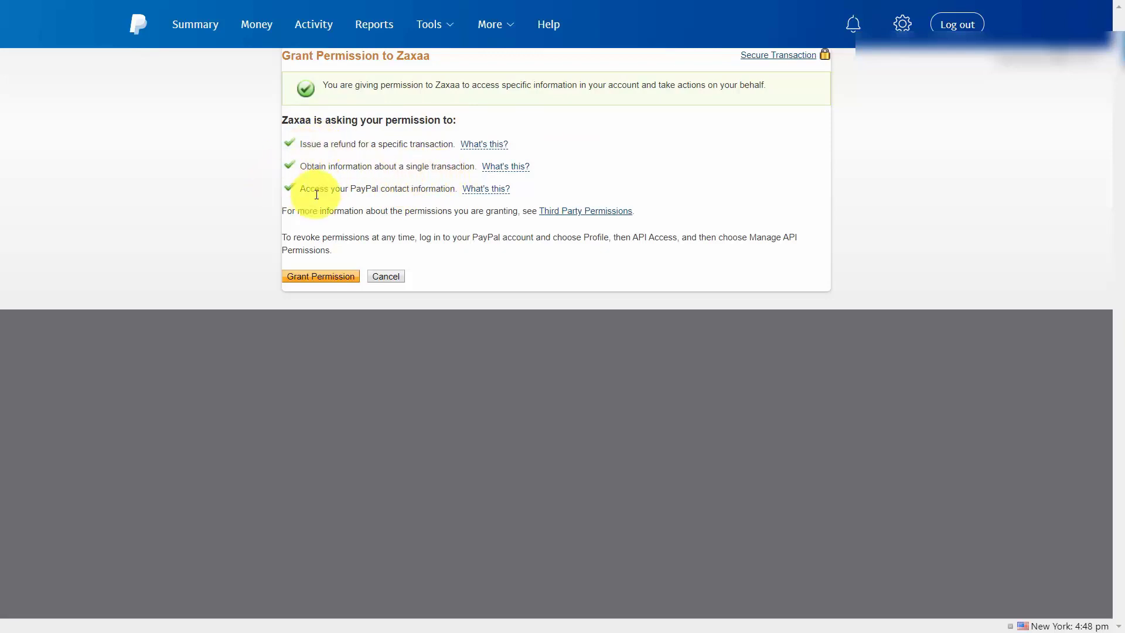
click(337, 283)
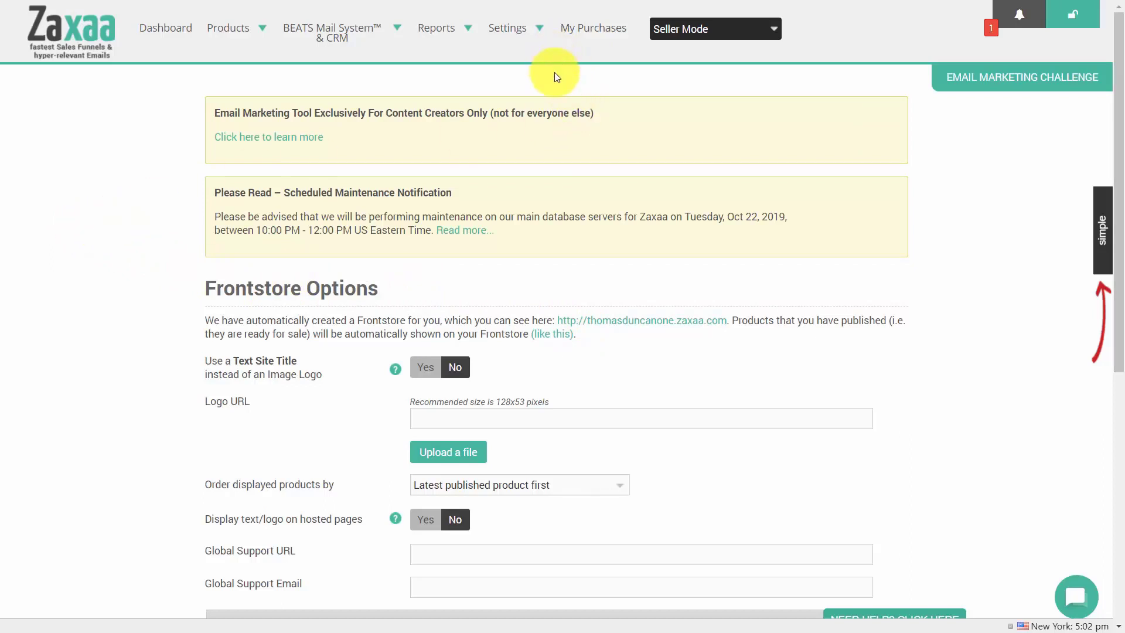
View the automatically created public Frontstore page from the Frontstore Options, and return to the settings.
mouse_move(542, 34)
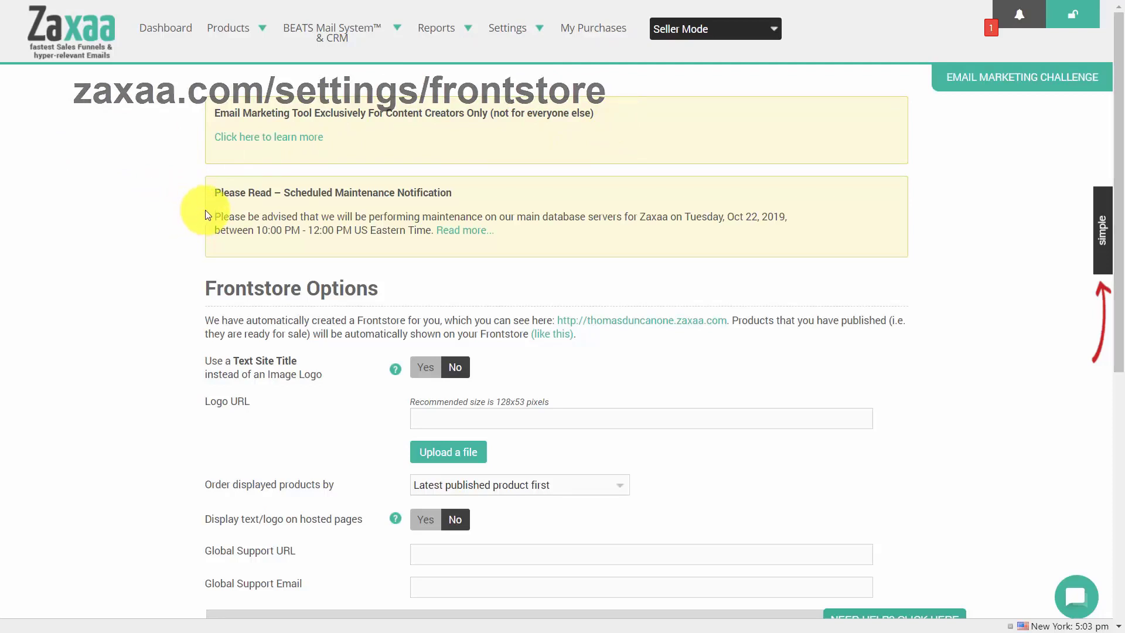
click(625, 324)
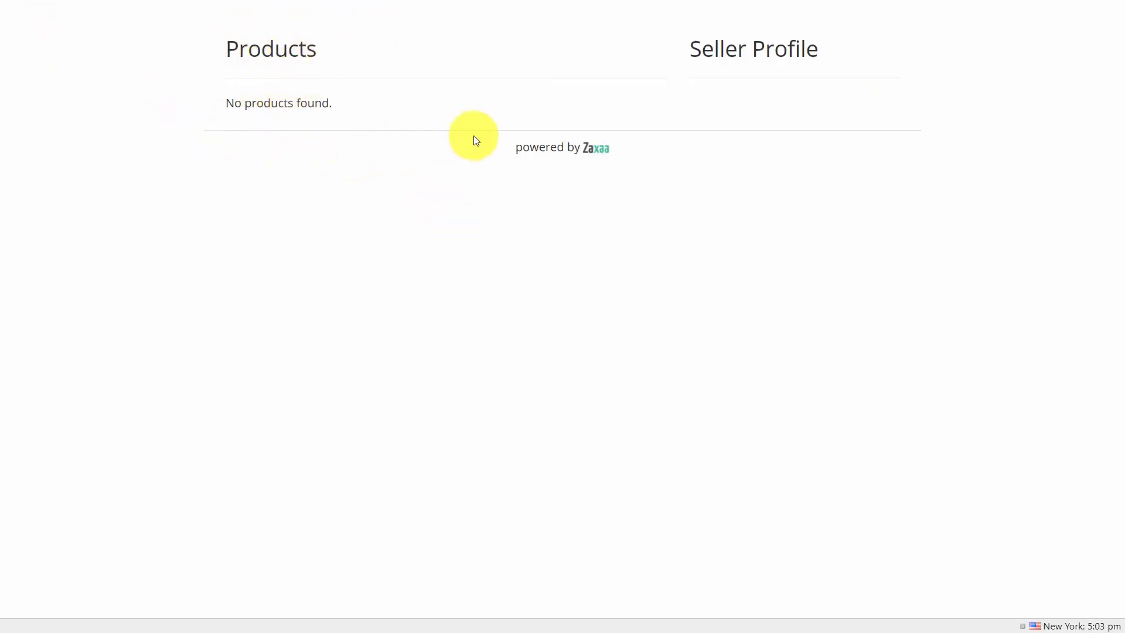
key(ctrl+w)
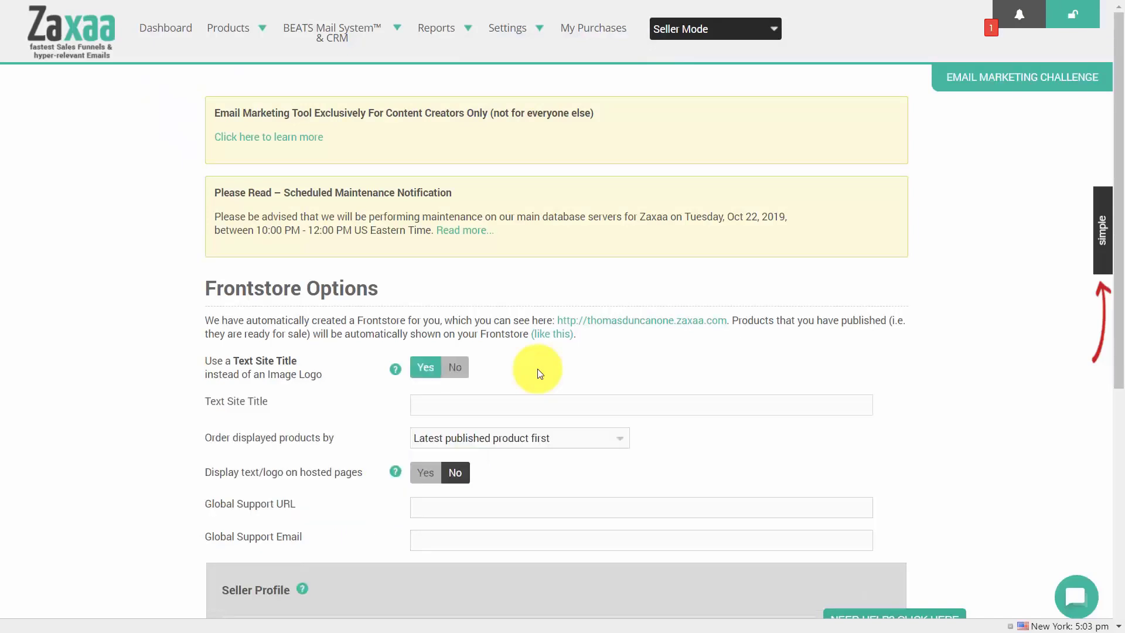
Set the Frontstore to use an image logo instead of a text site title, and enable displaying text/logo on hosted pages.
click(537, 368)
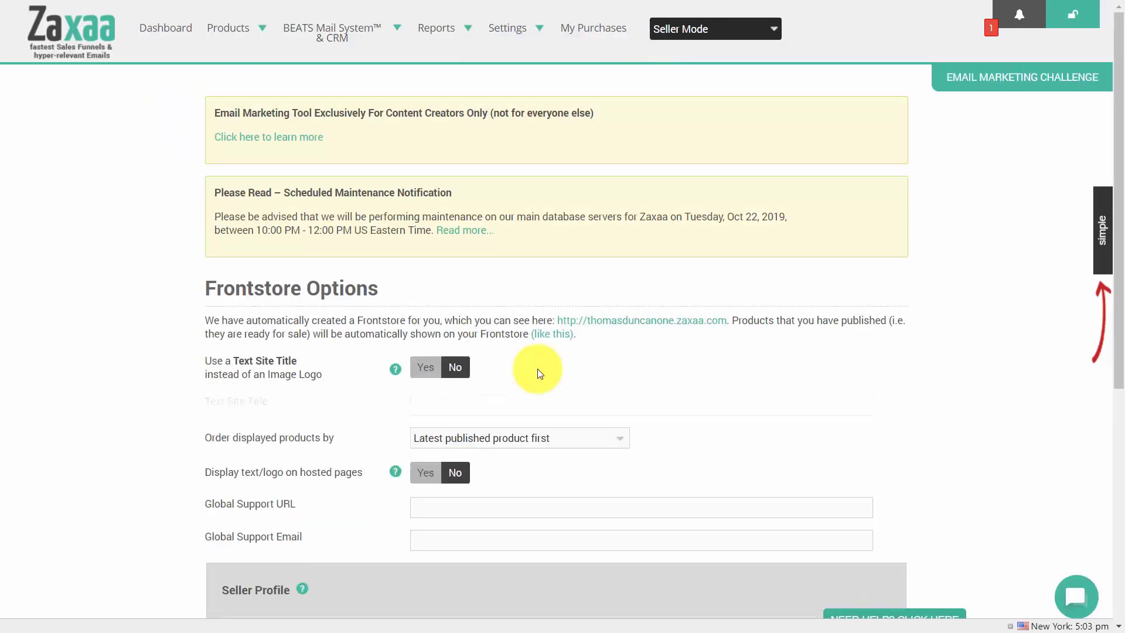
scroll(609, 346, down, 4)
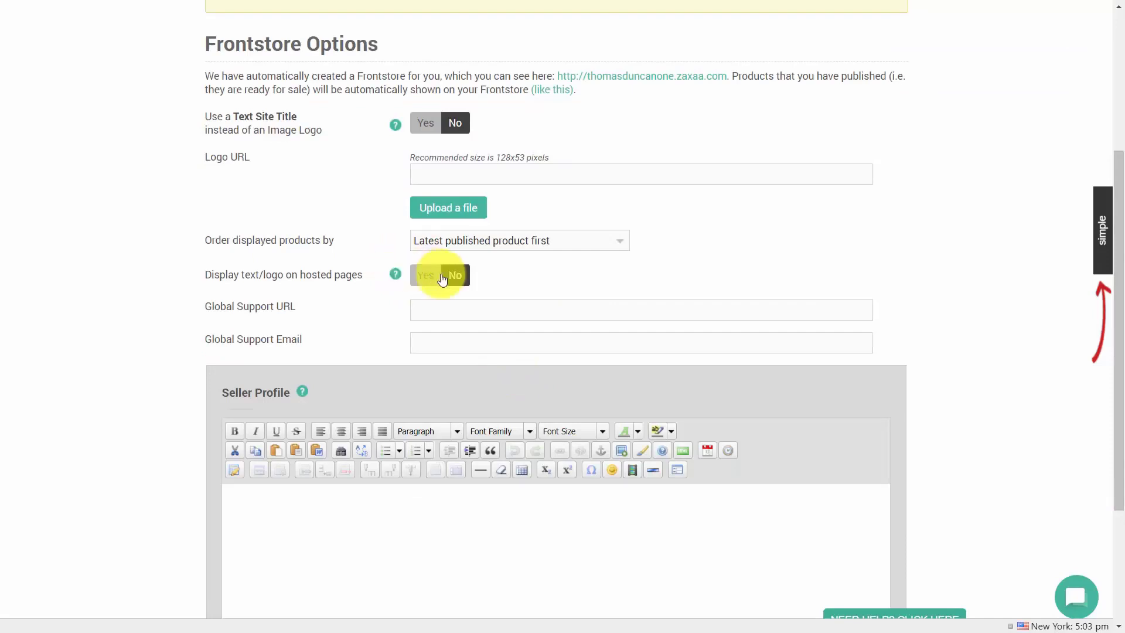
click(425, 274)
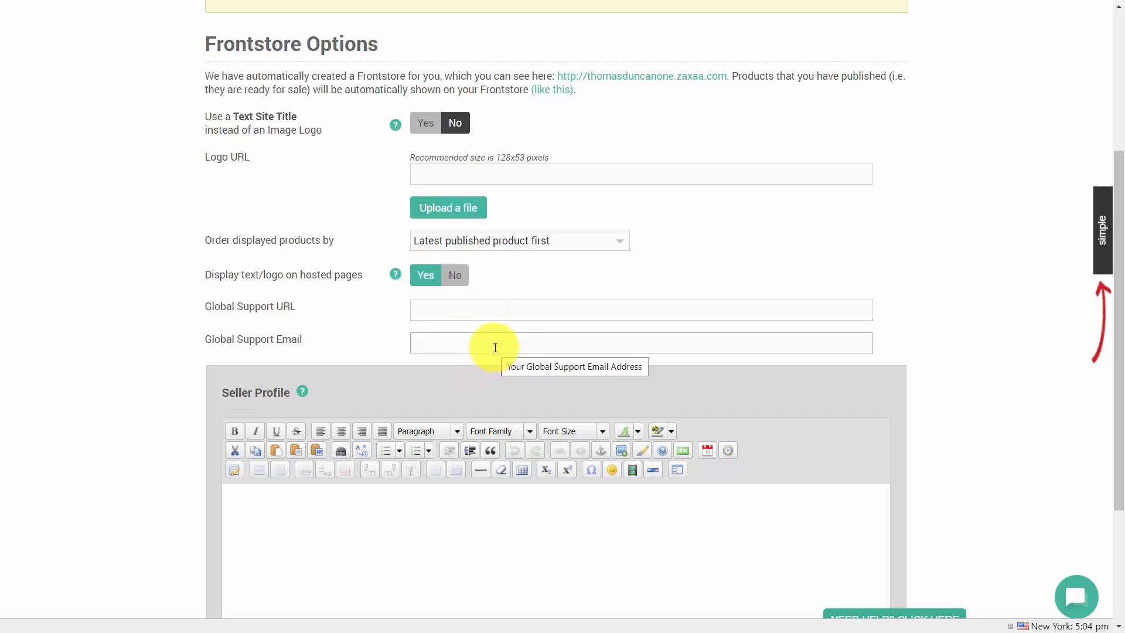
Fill the Seller Profile with "Now is the time when all good men should come to the aid of their country." and save the Frontstore options.
scroll(495, 348, down, 3)
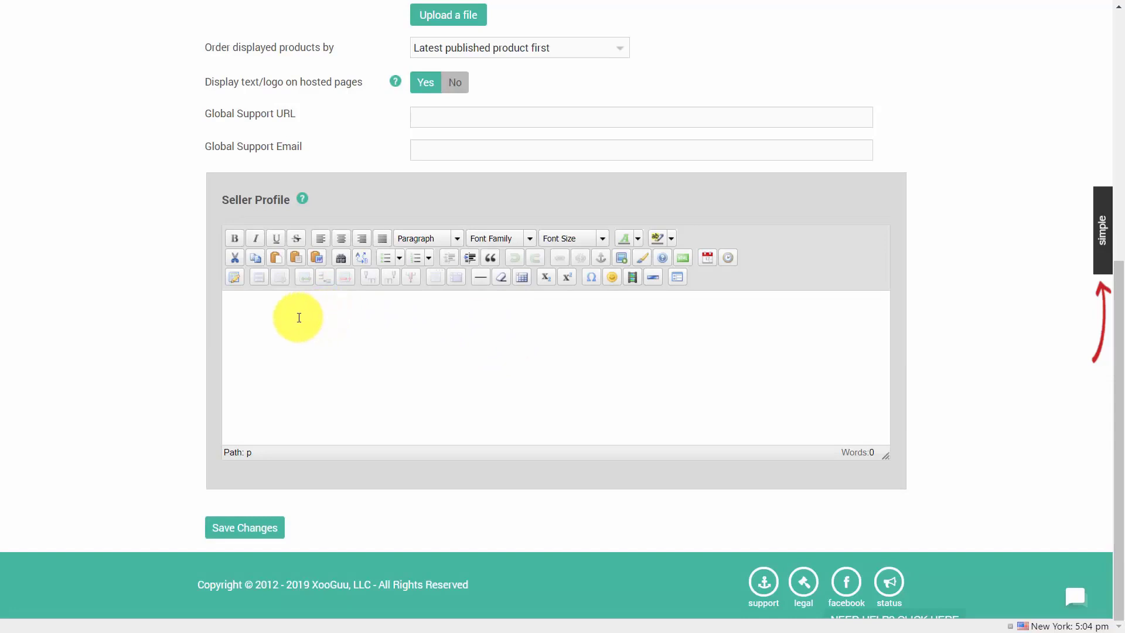
text(Now is the time when all good men should come to the aid of their country.)
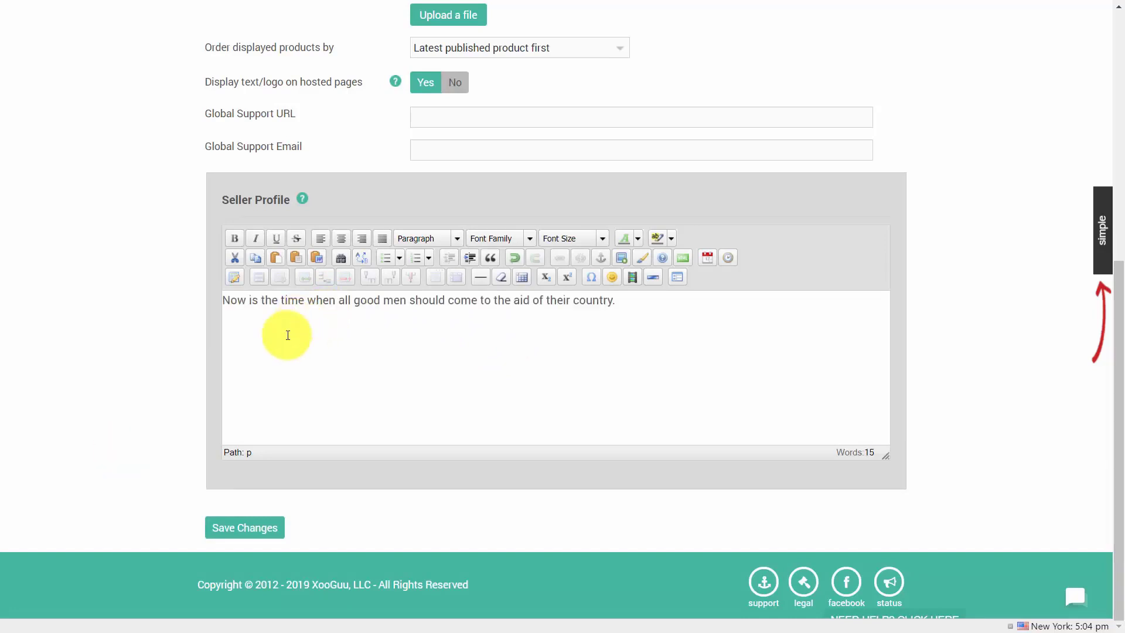
click(249, 527)
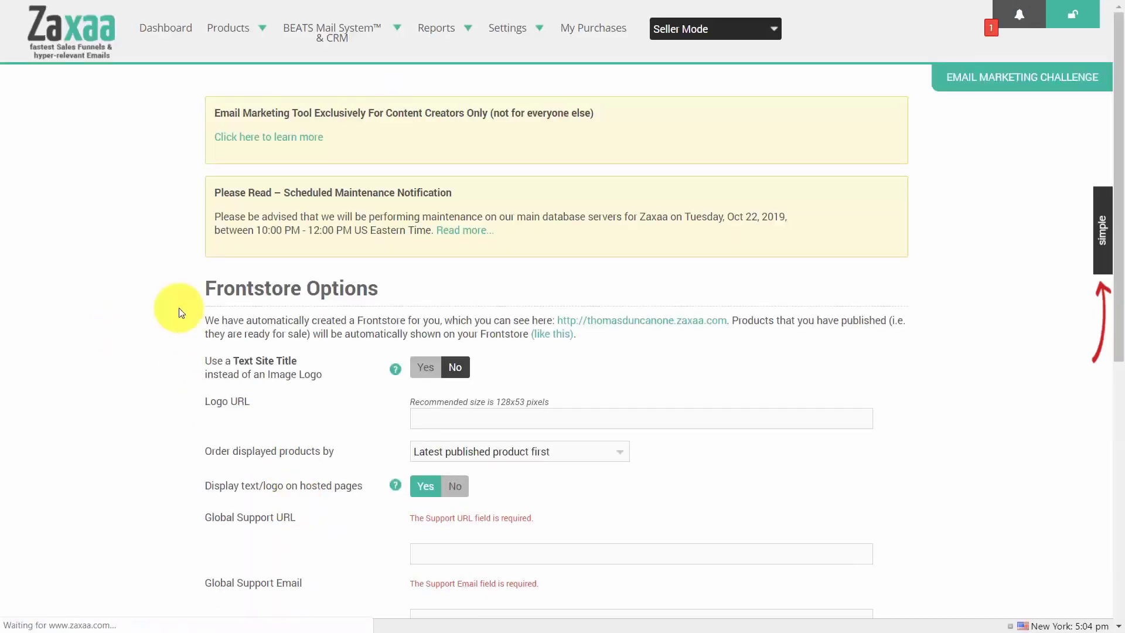
Enter the Global Support URL and the Global Support Email in the Frontstore Options and save the changes.
scroll(711, 313, down, 3)
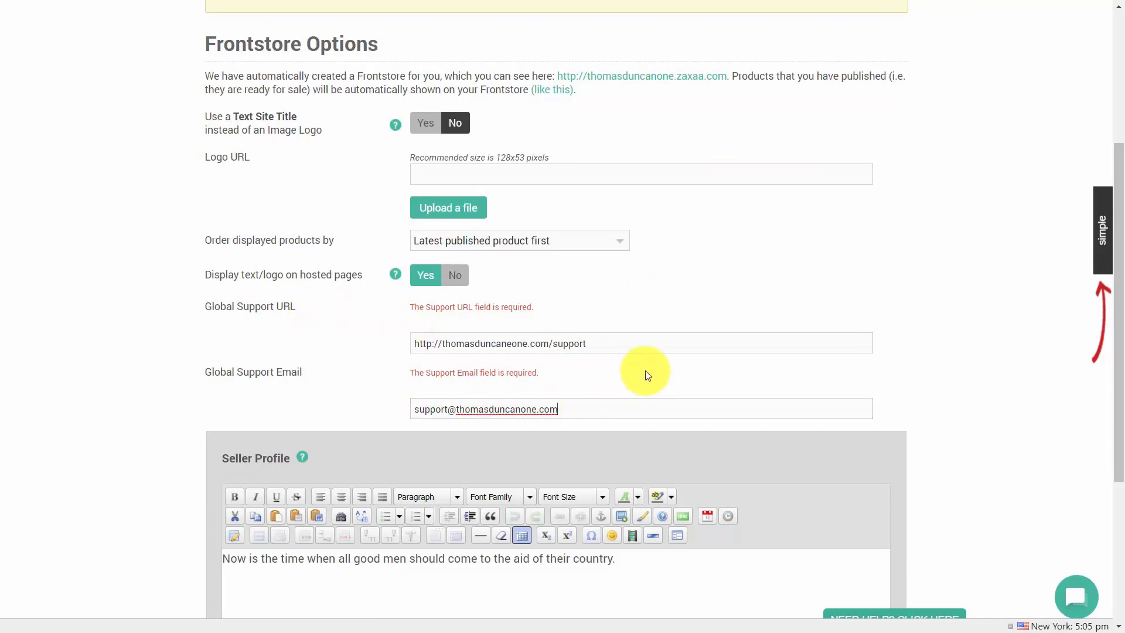
scroll(645, 371, down, 4)
click(247, 543)
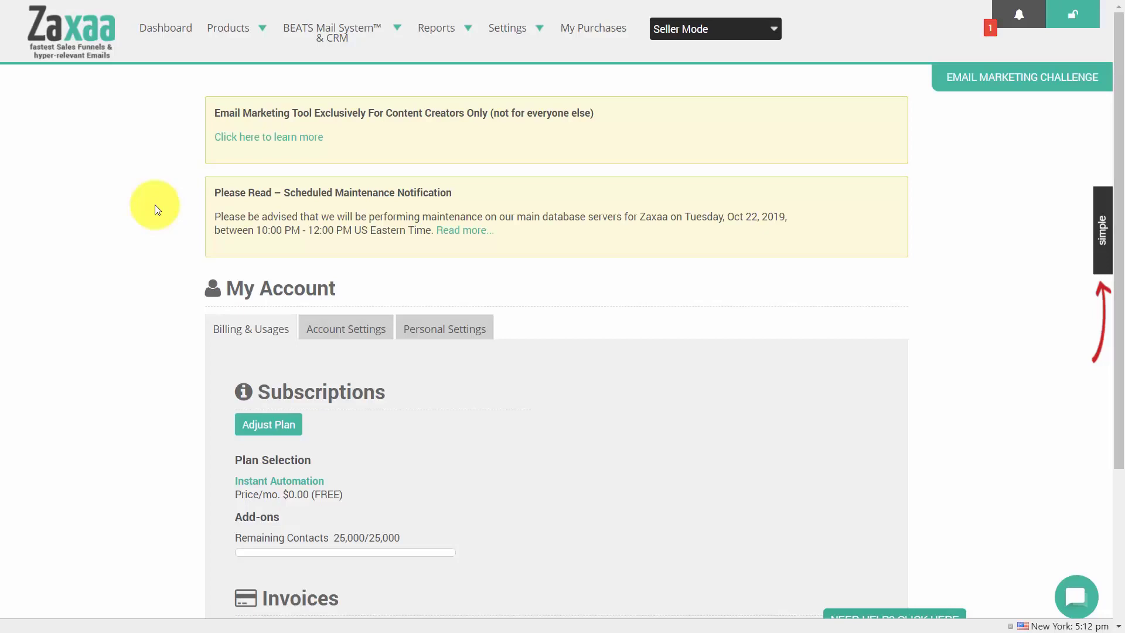
Enable MailChimp in the External App Integration settings, paste its API key, and save the changes.
click(541, 28)
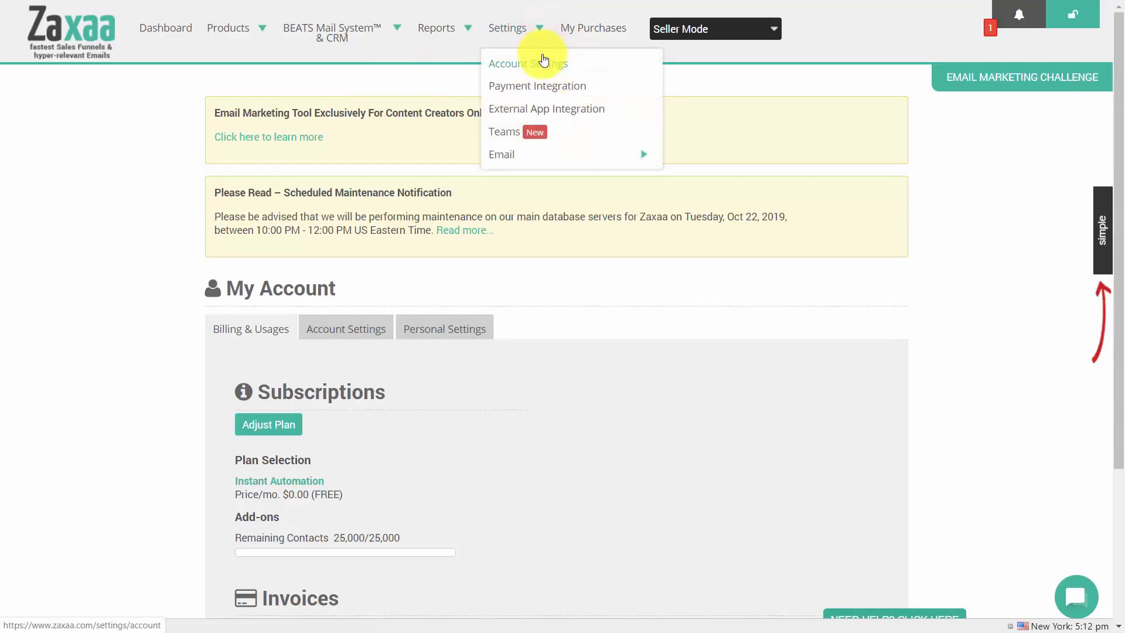
click(546, 107)
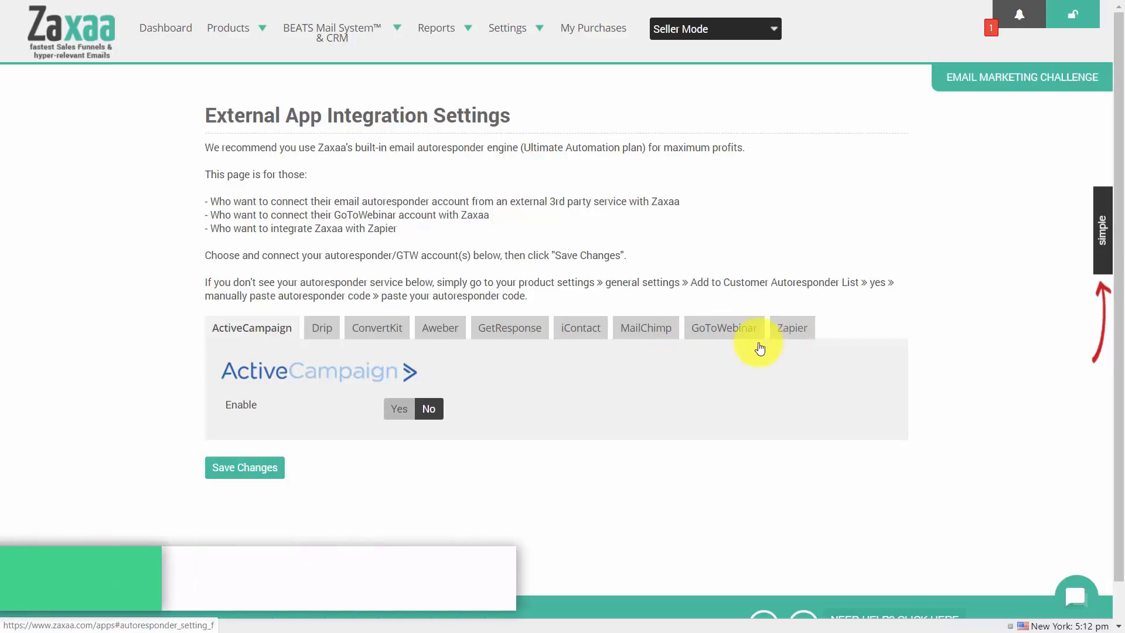
click(641, 329)
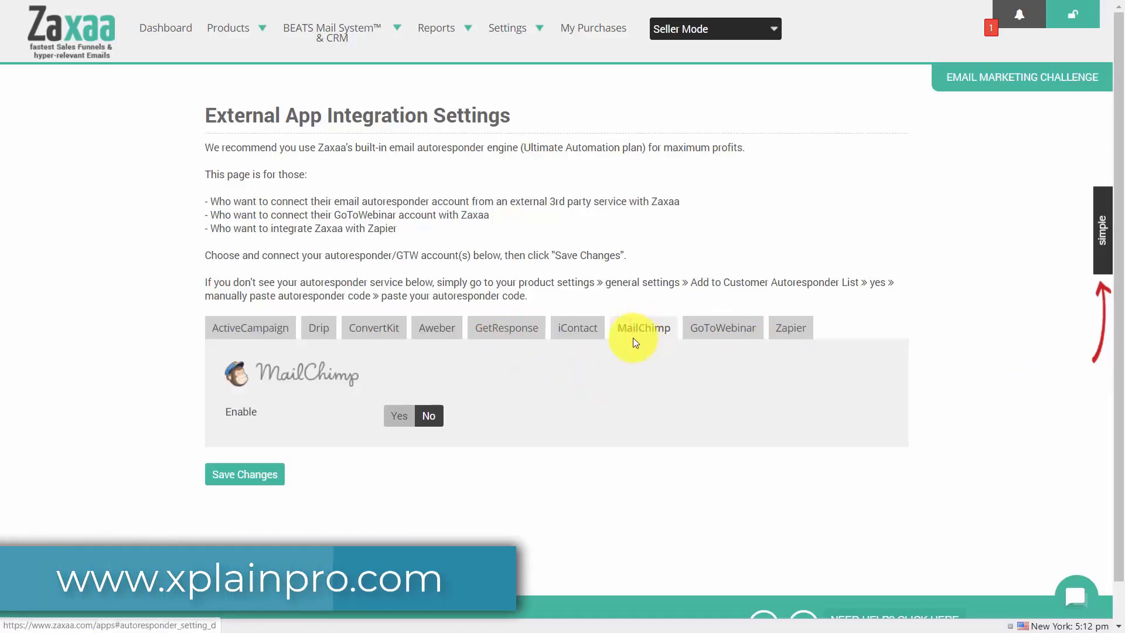
click(399, 416)
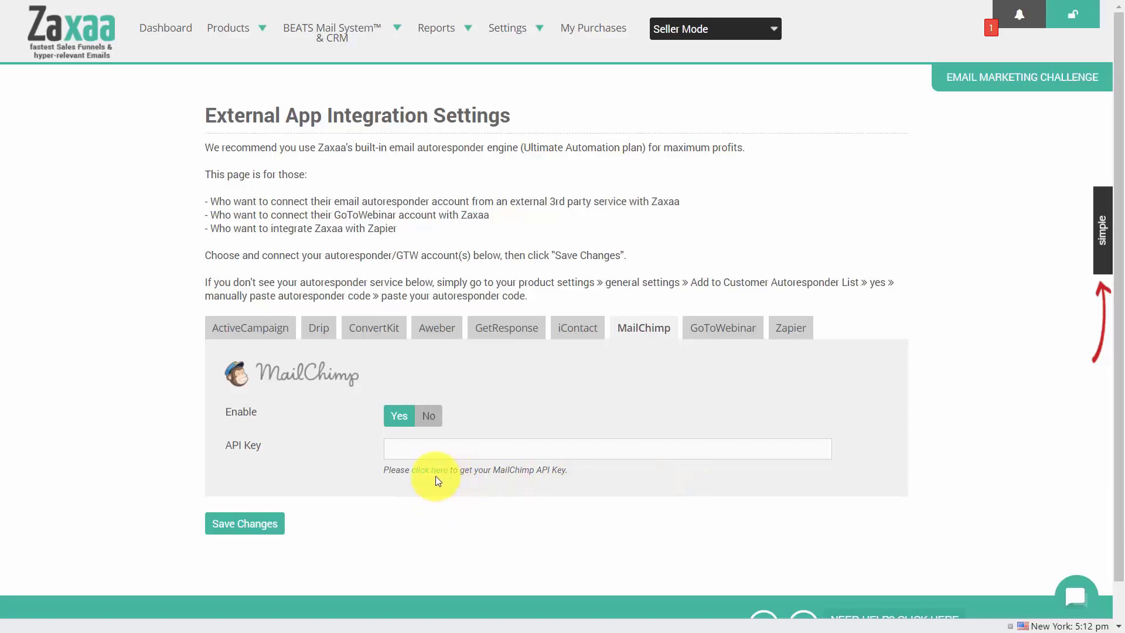
click(443, 455)
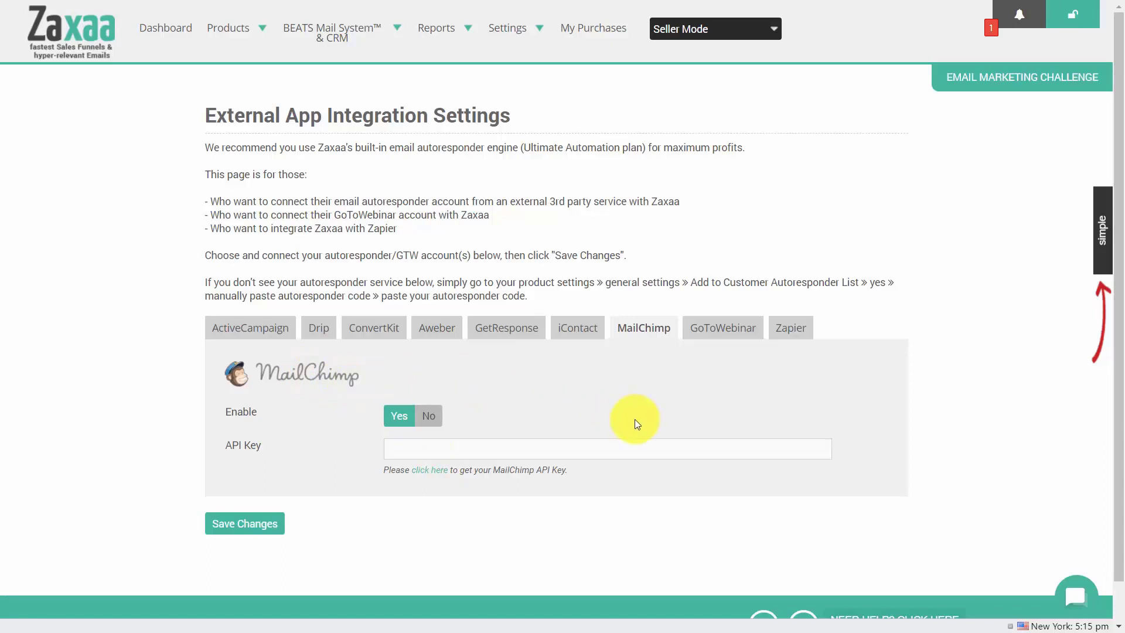
click(412, 451)
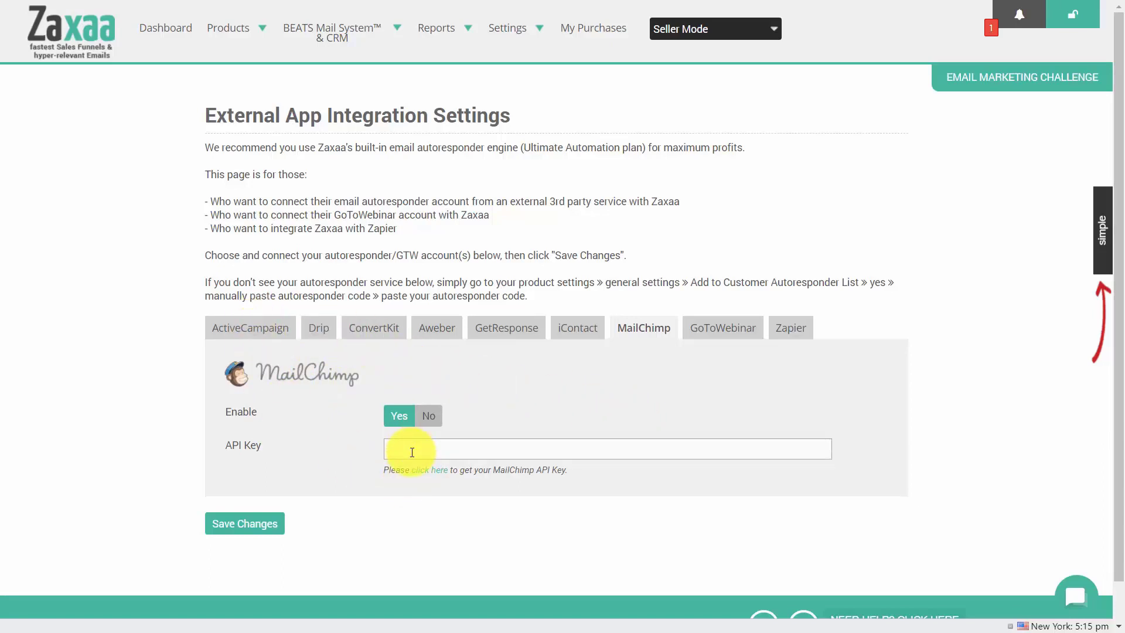
key(ctrl+v)
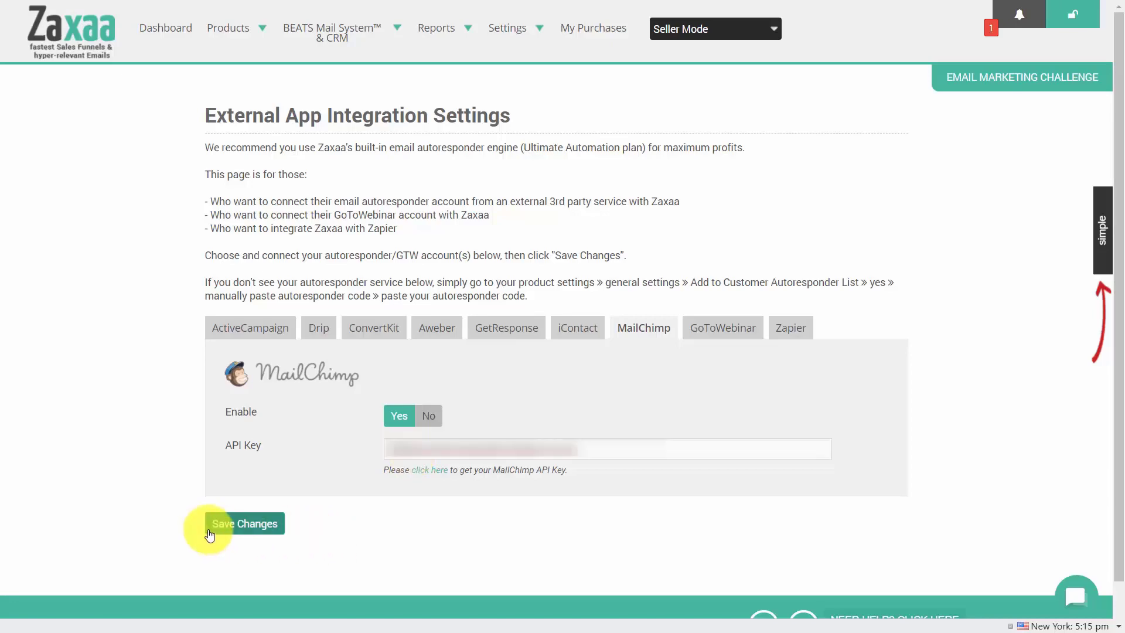
click(245, 524)
Enable the GetResponse autoresponder in the External App Integration settings.
scroll(246, 530, down, 3)
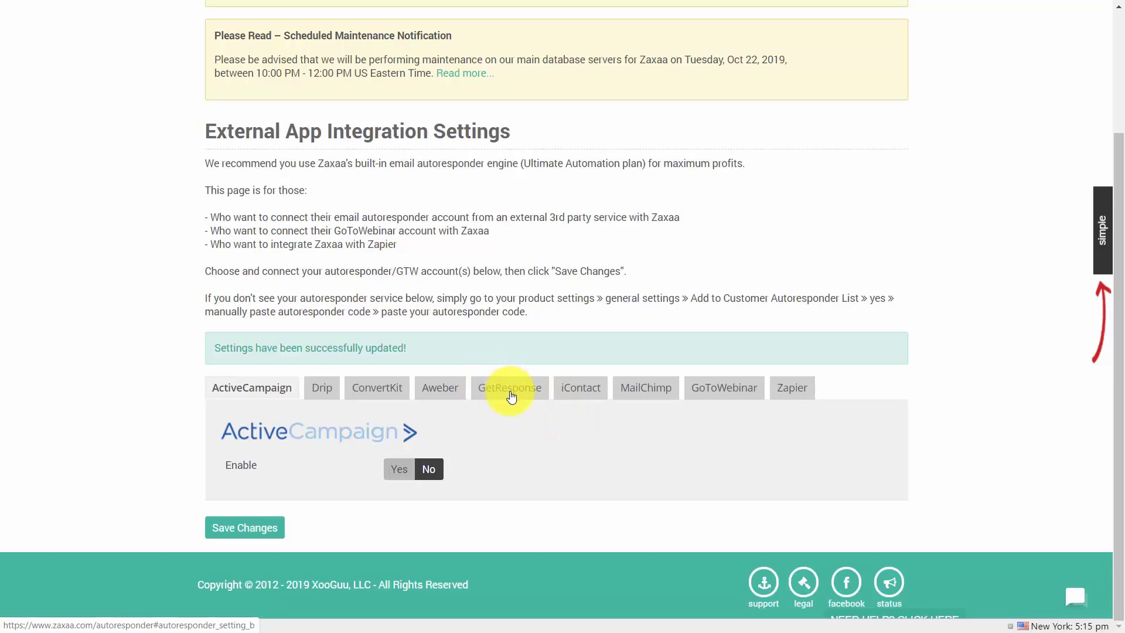
click(511, 396)
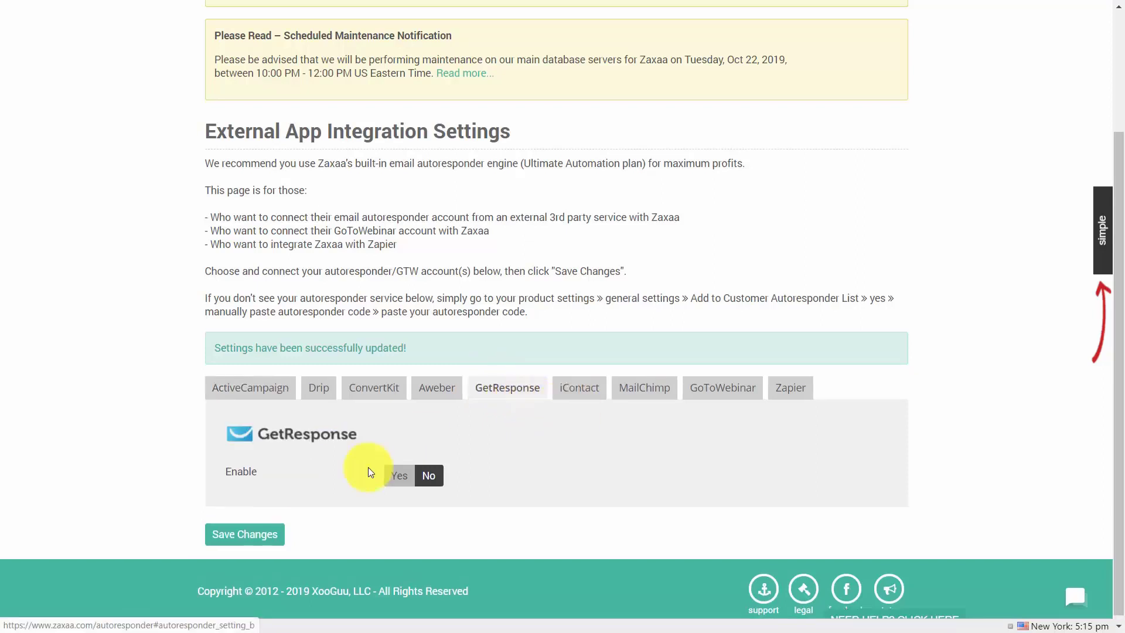
click(401, 476)
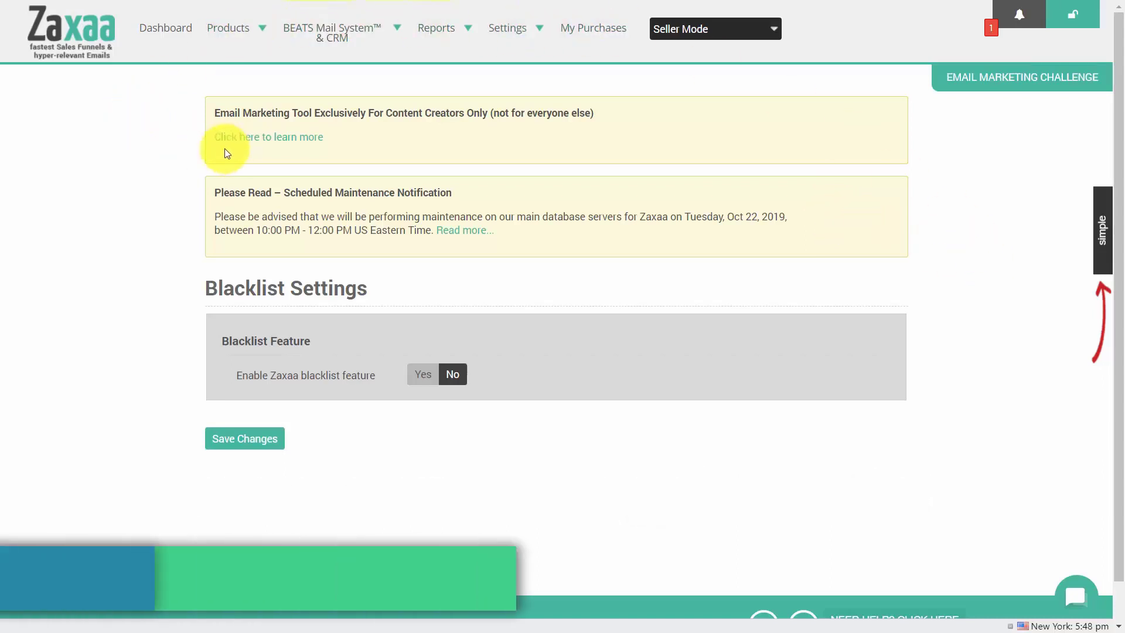
click(540, 28)
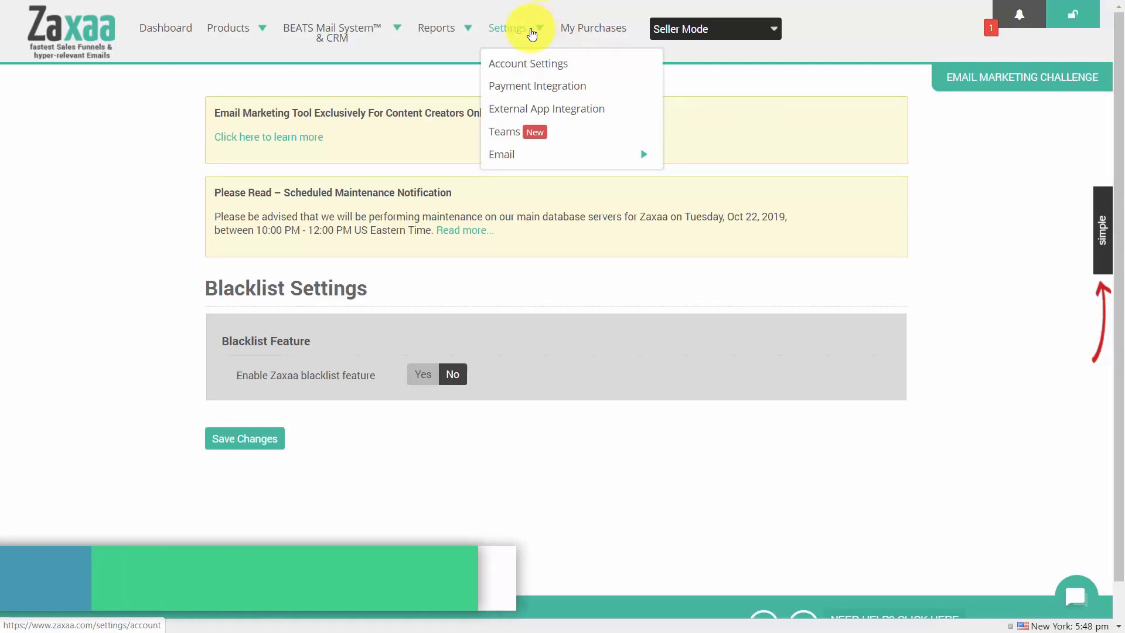
click(133, 178)
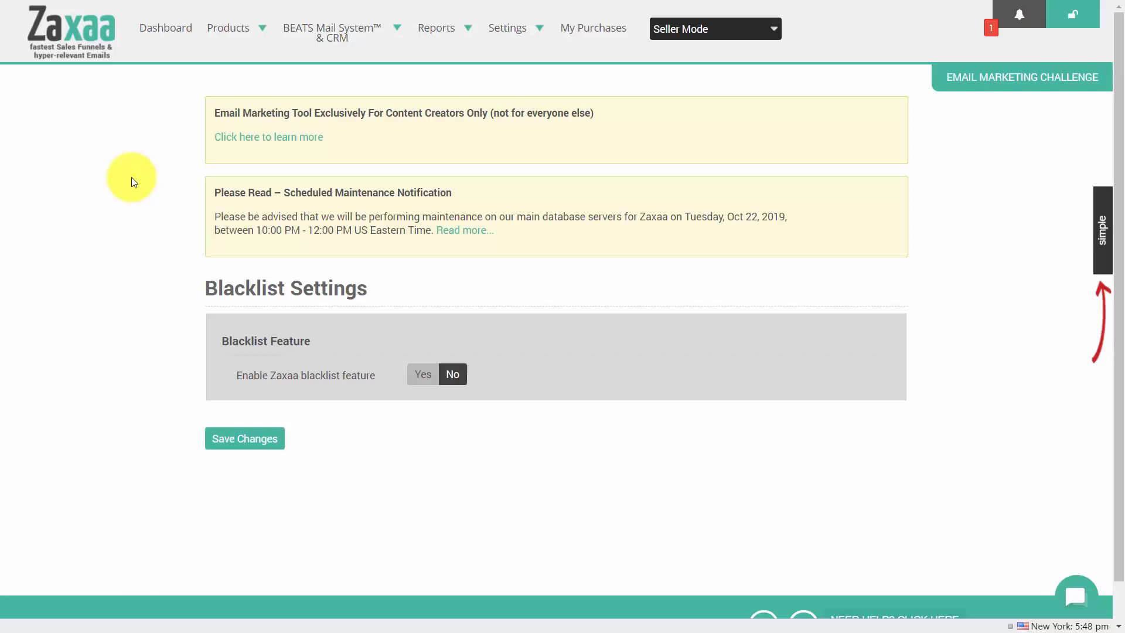
Enable the Zaxaa blacklist feature, and preview the auto-lock customers settings before setting auto-lock back to No.
click(422, 376)
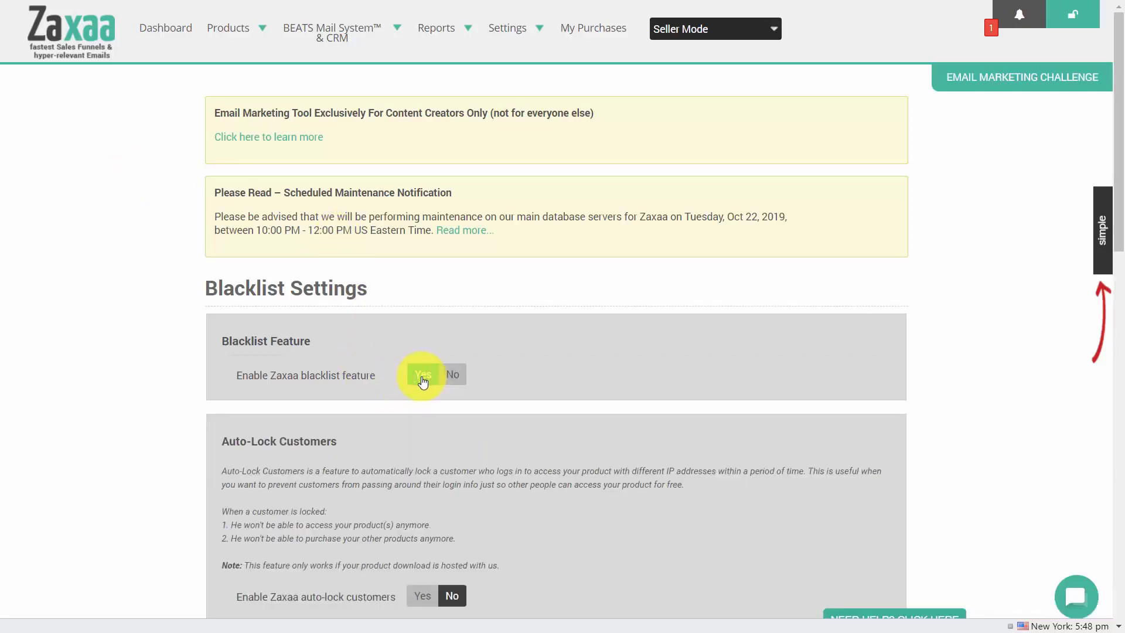
scroll(255, 367, down, 4)
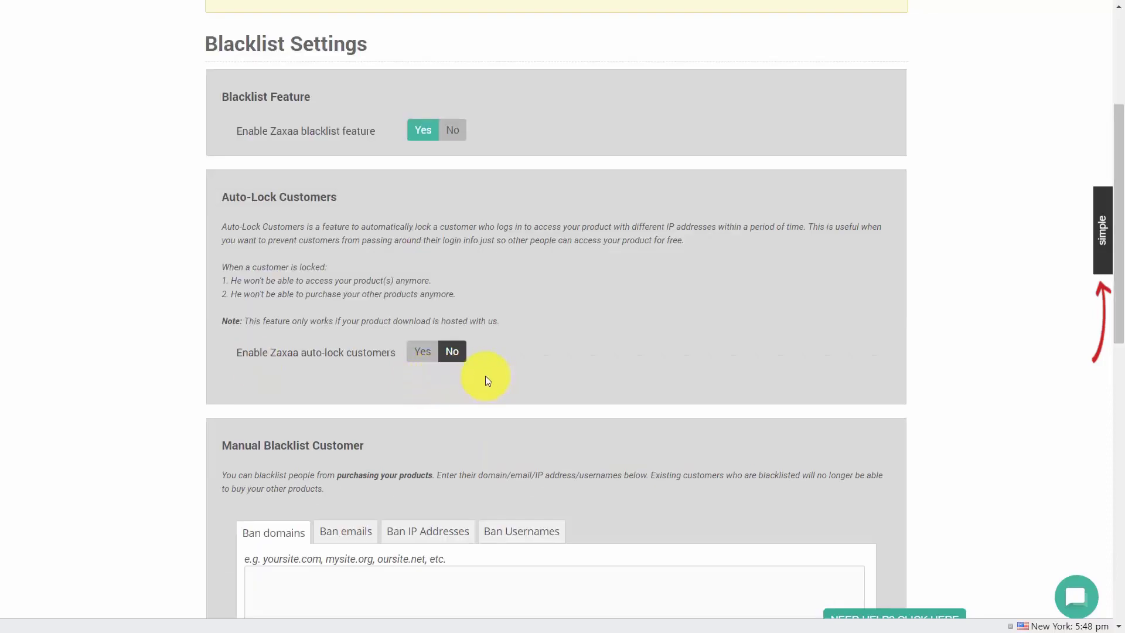
click(414, 354)
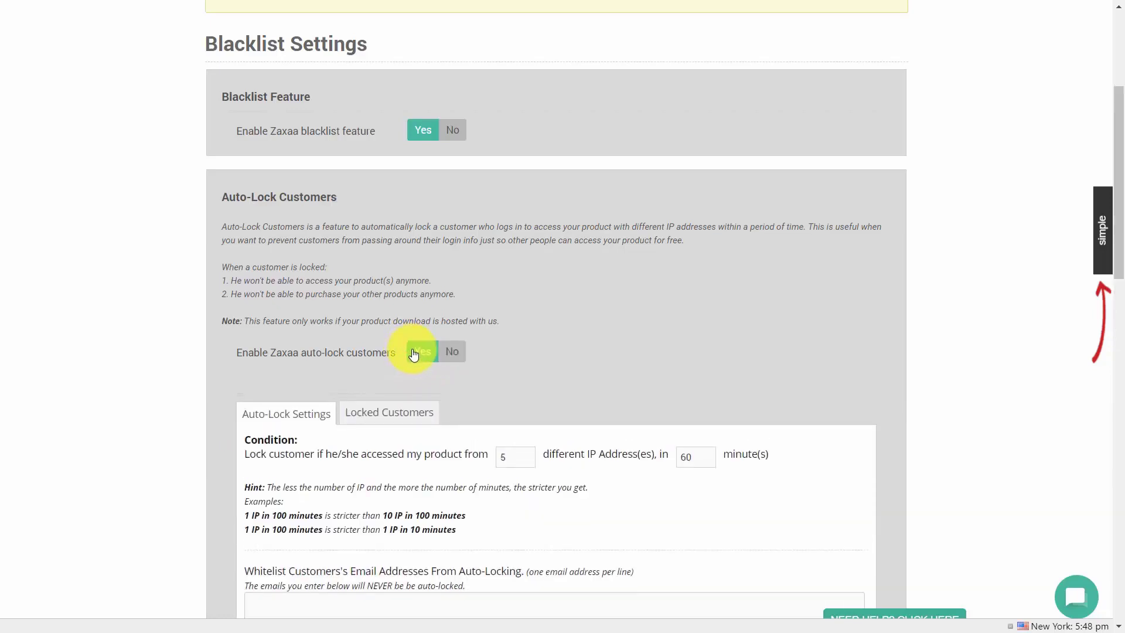
click(416, 355)
Examine the Manual Blacklist Customer options for banning emails, IP addresses and usernames, down to the platform and affiliate blacklist sections.
scroll(414, 354, down, 4)
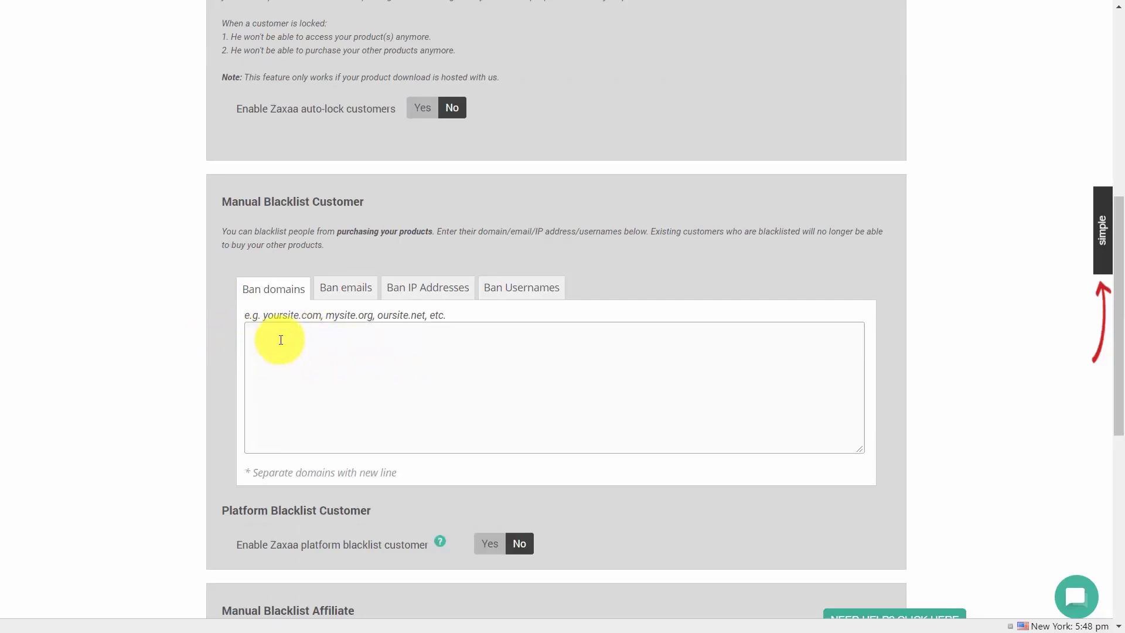
click(353, 290)
click(432, 287)
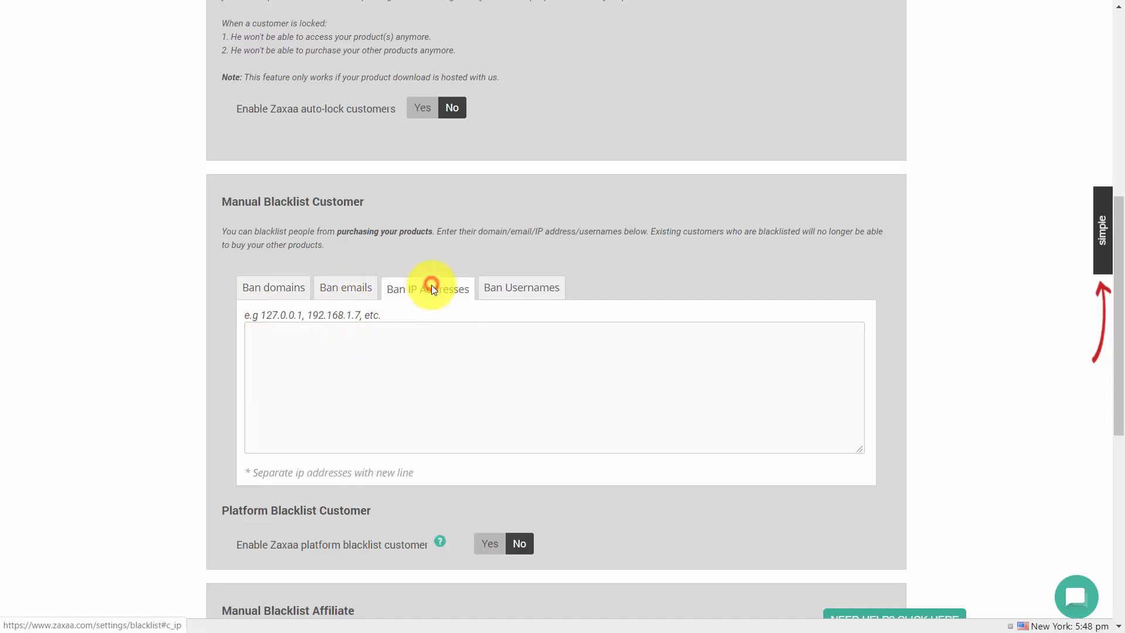
click(546, 289)
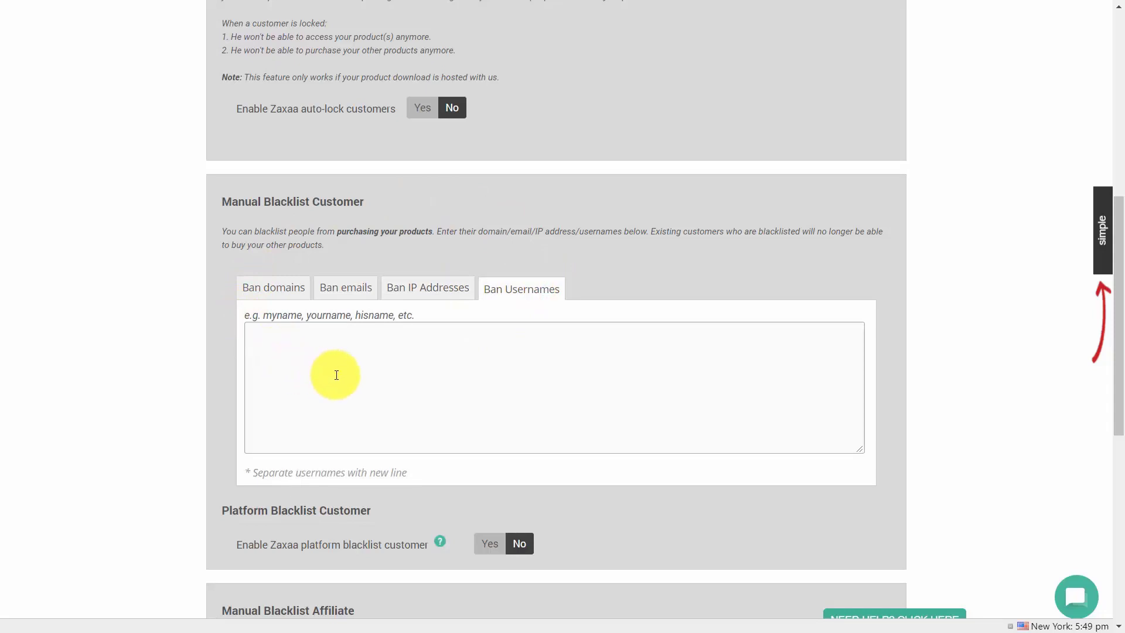
scroll(337, 375, down, 4)
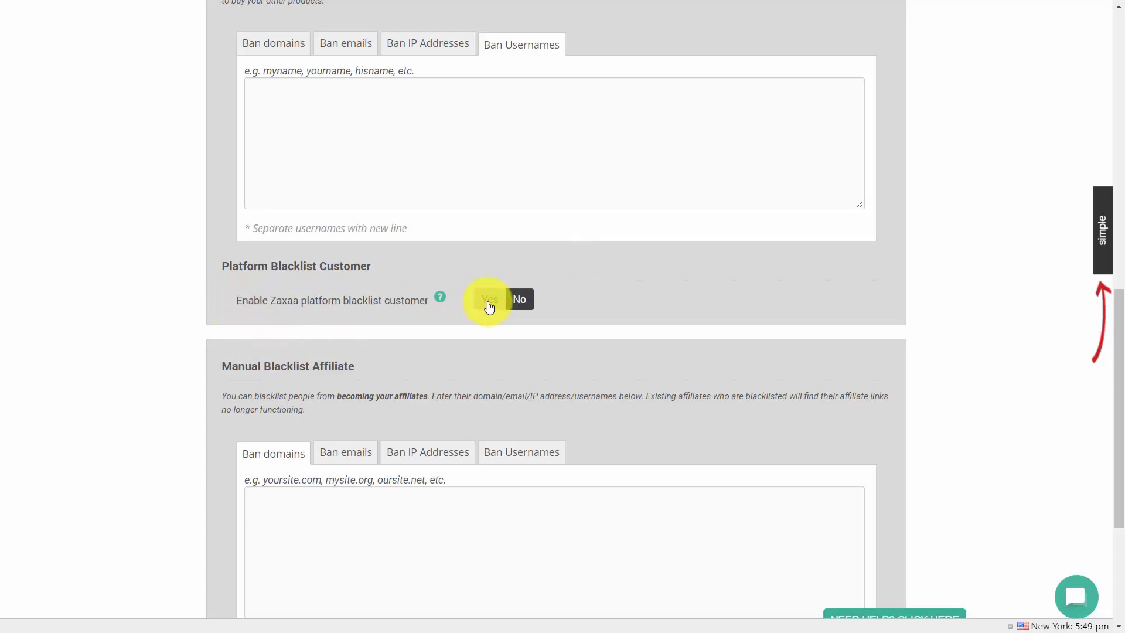
Open the Product Access Settings and examine the product selection and the Amazon S3 integration fields.
scroll(126, 268, down, 5)
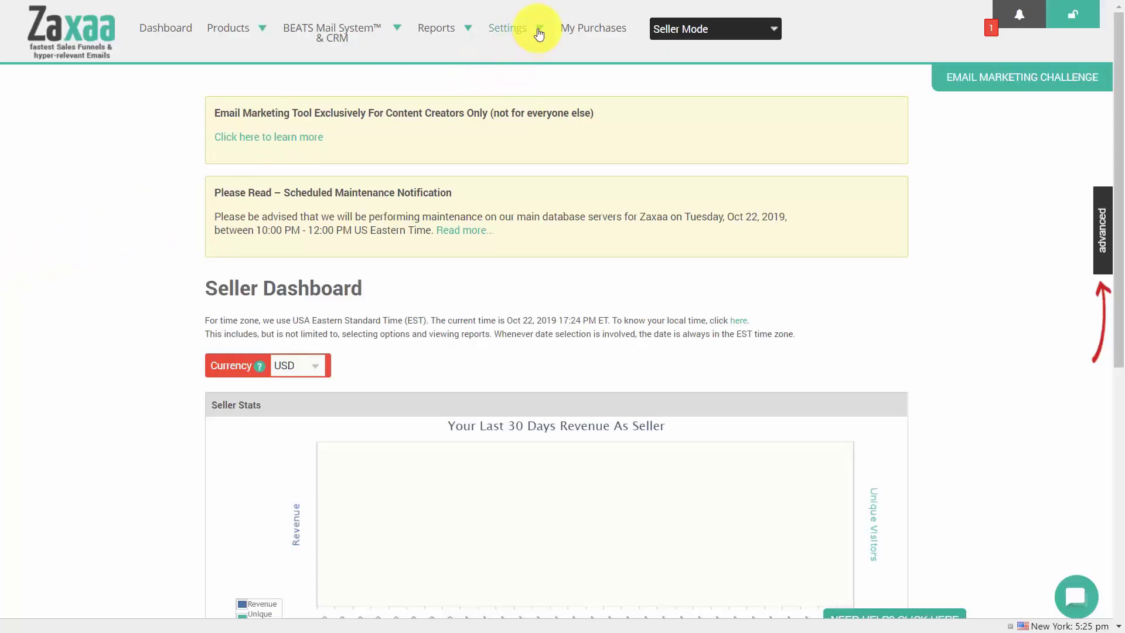
click(539, 34)
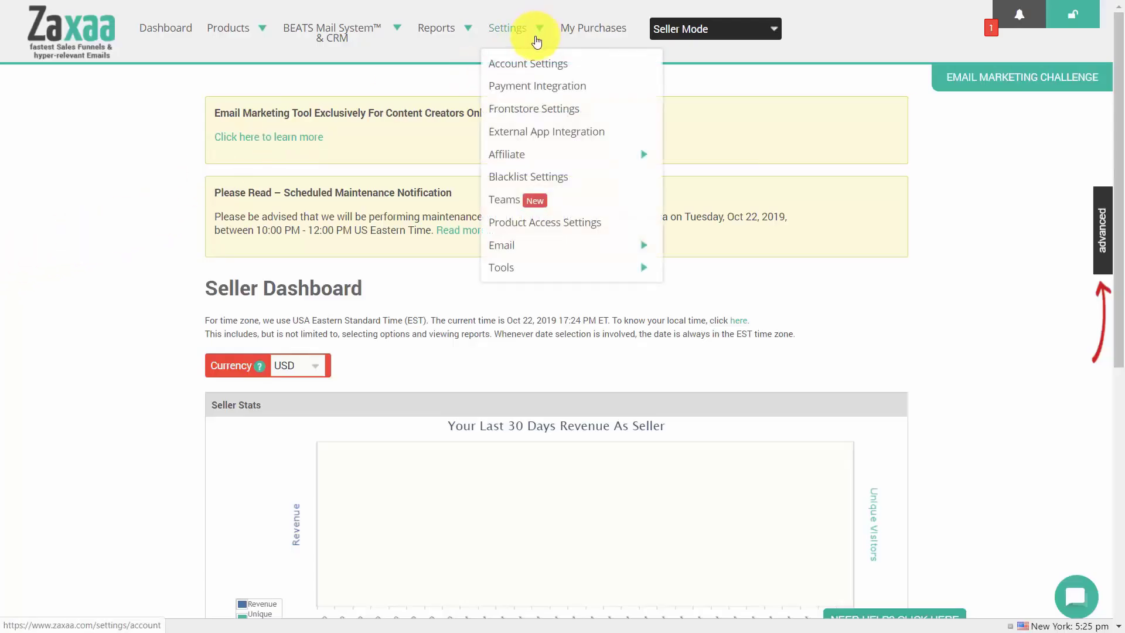
click(561, 220)
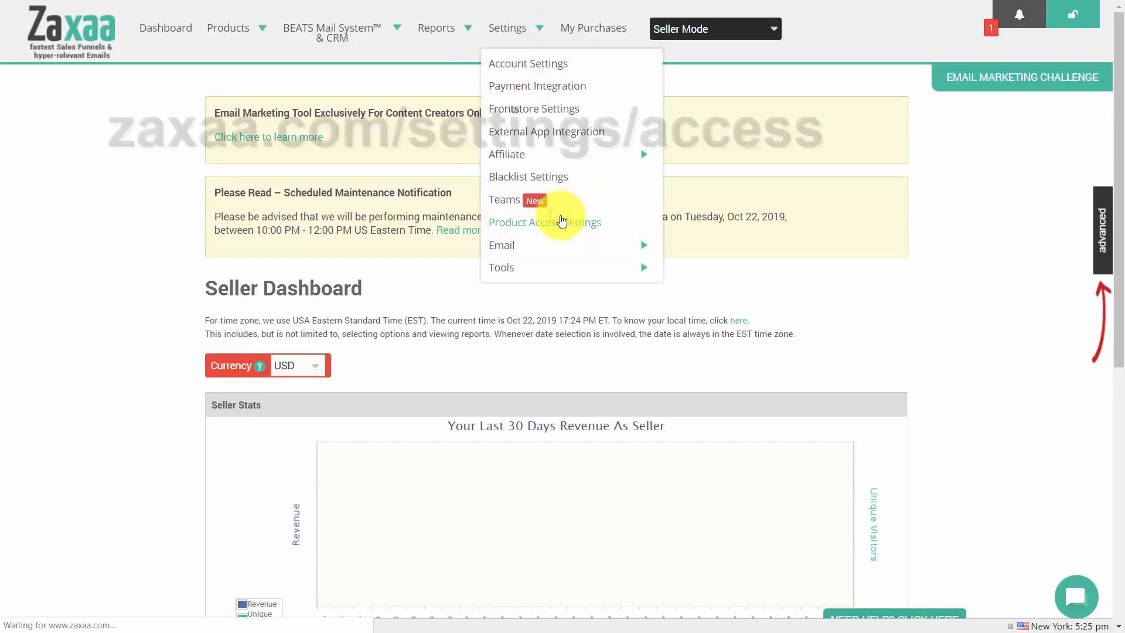
click(542, 29)
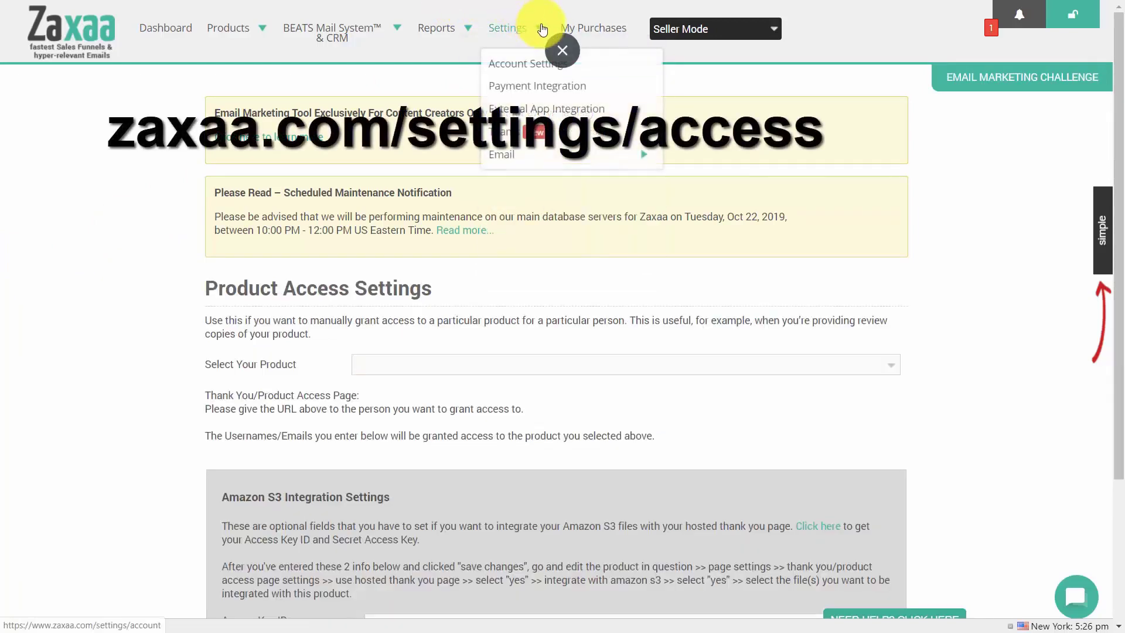
click(150, 170)
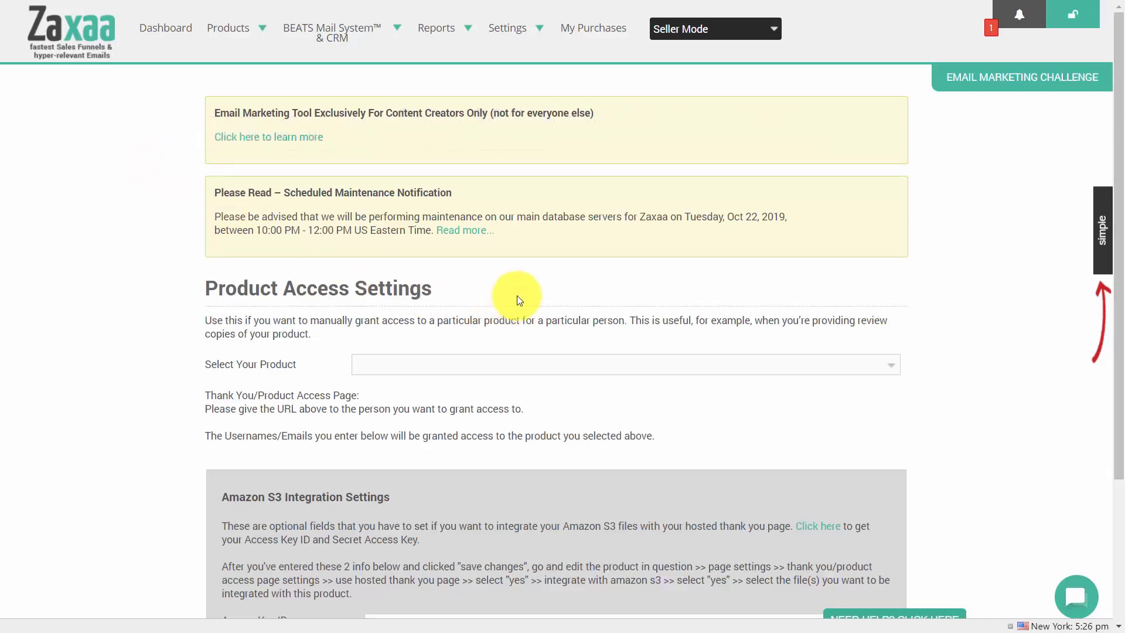
scroll(530, 293, down, 3)
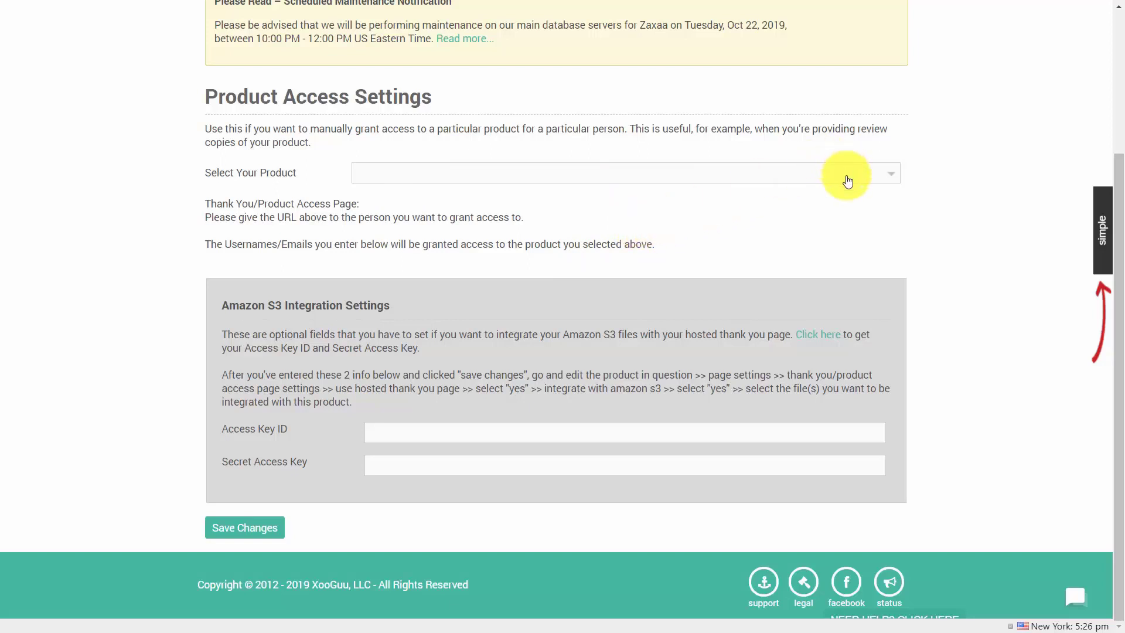
click(852, 173)
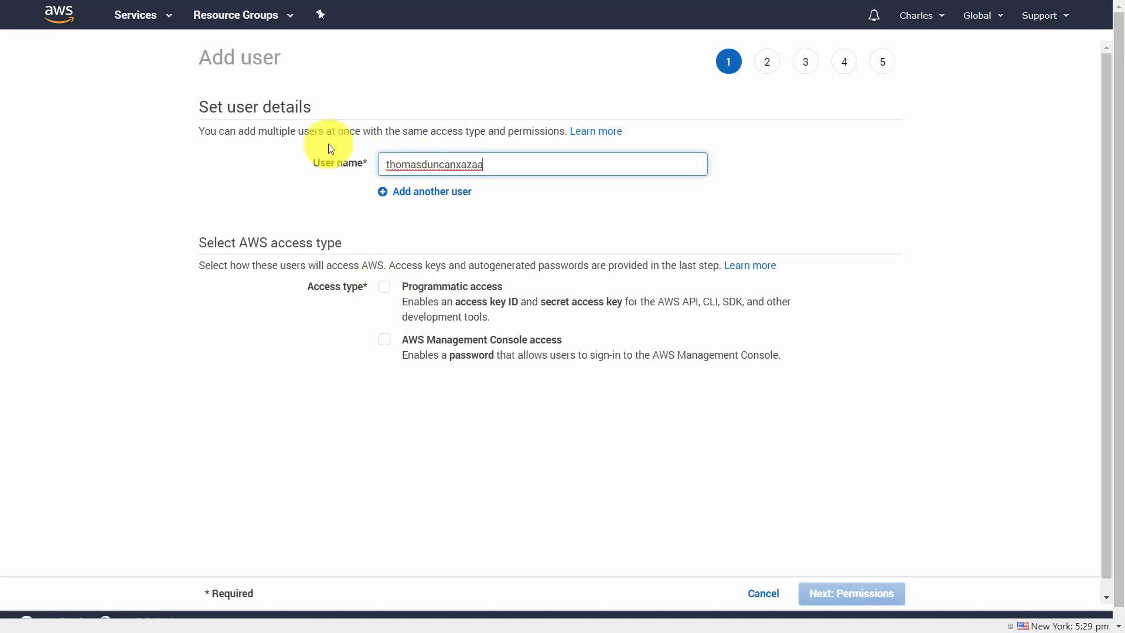
Switch to AWS and create a user with programmatic access to generate an access key ID and secret access key.
click(385, 287)
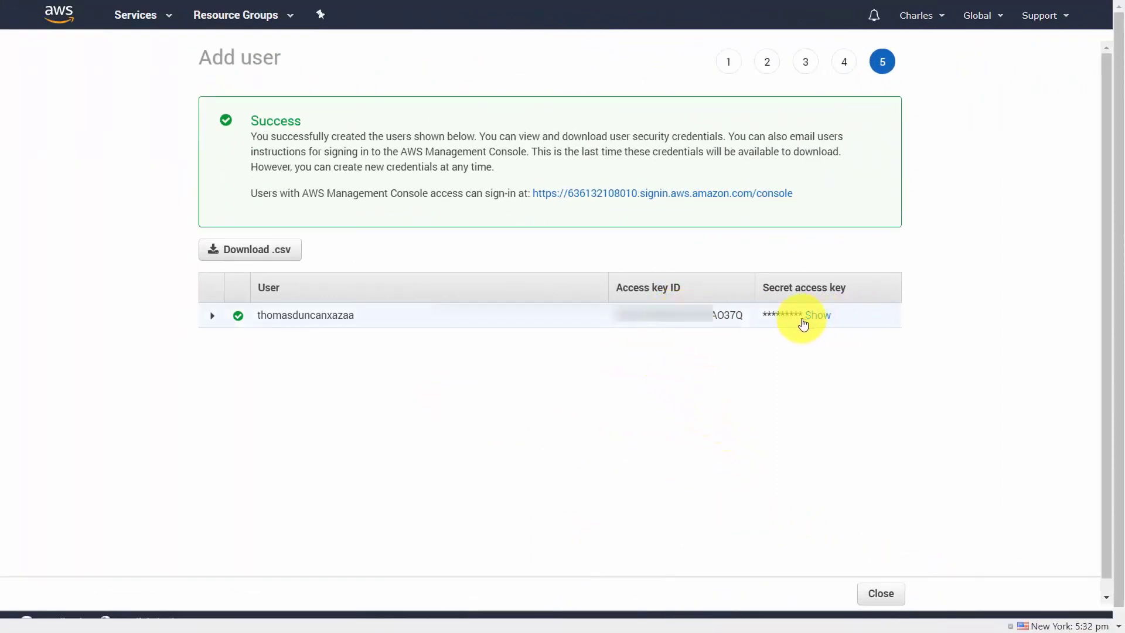
key(ctrl+Tab)
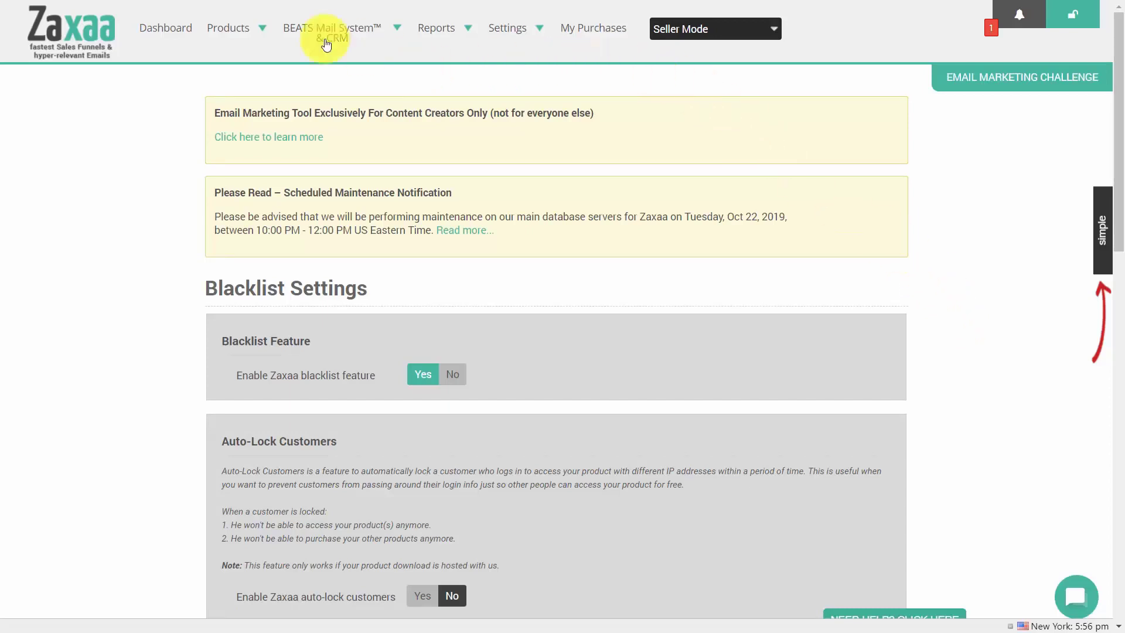
Add a new Front End product in Zaxaa named "Video Tutorial Live" with the description "Live session for video tutorials".
mouse_move(264, 32)
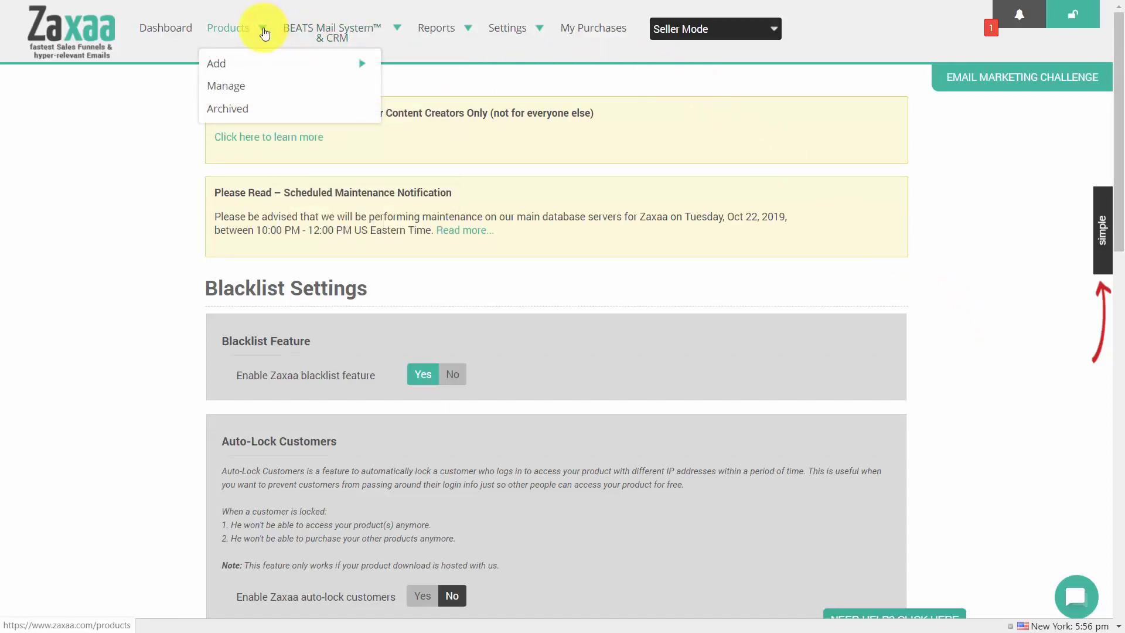
mouse_move(256, 70)
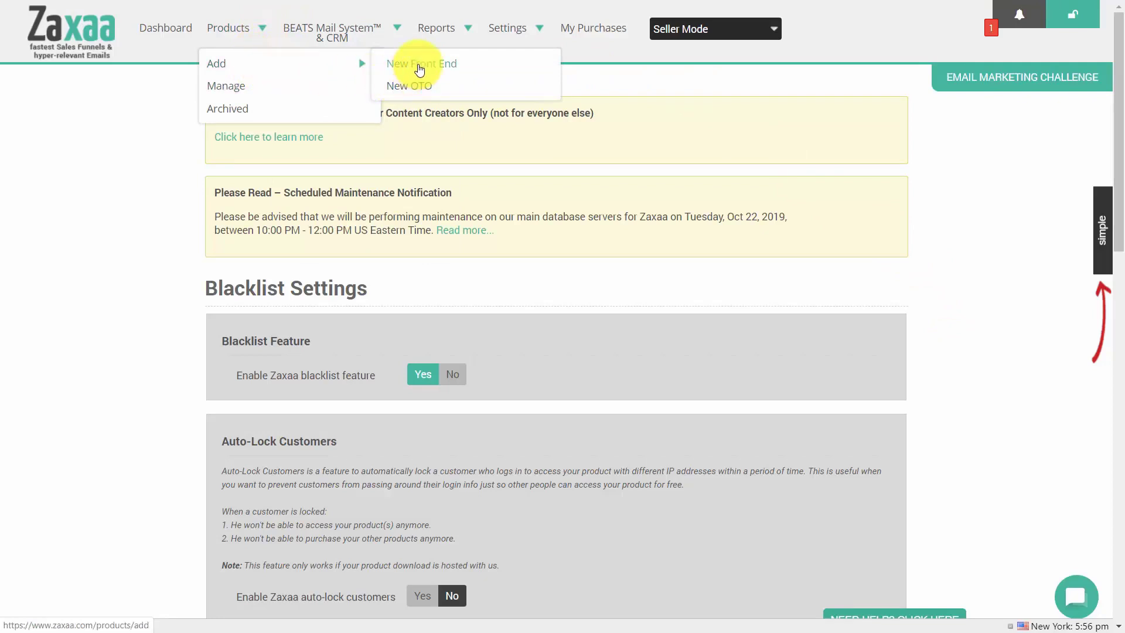
click(419, 70)
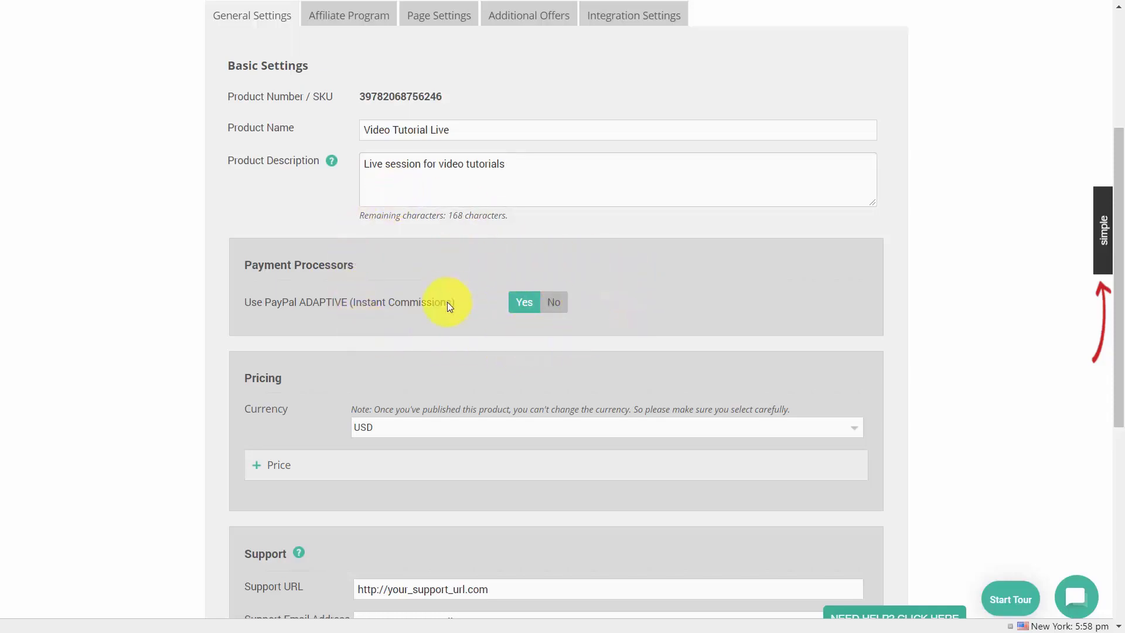
Set the product's price to 27 USD with the One Time payment type.
scroll(568, 367, down, 4)
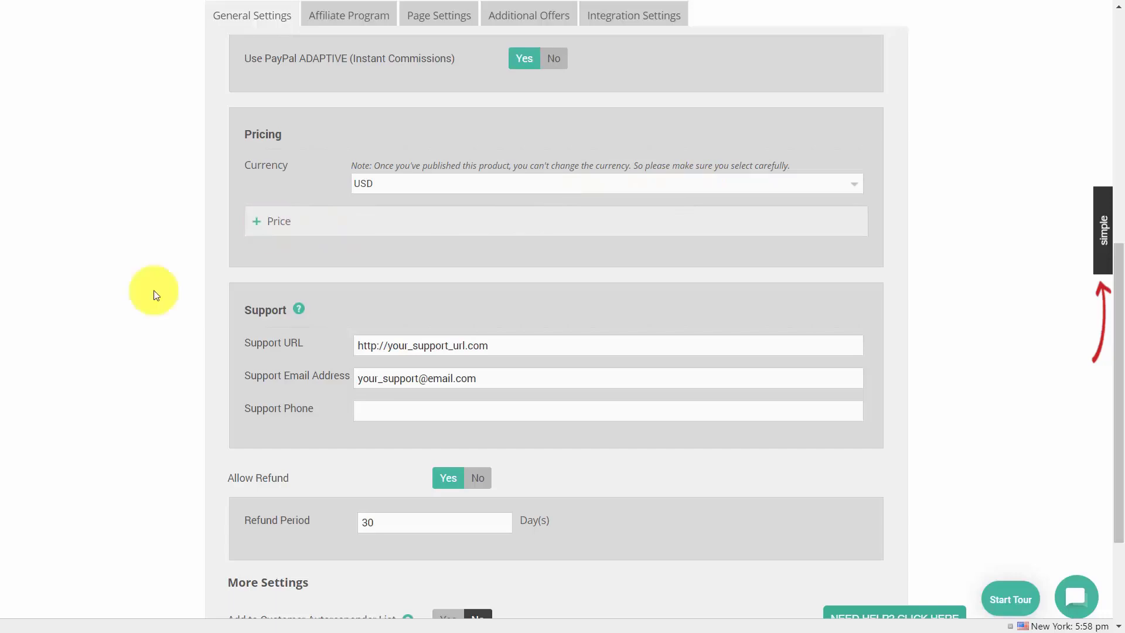
click(274, 226)
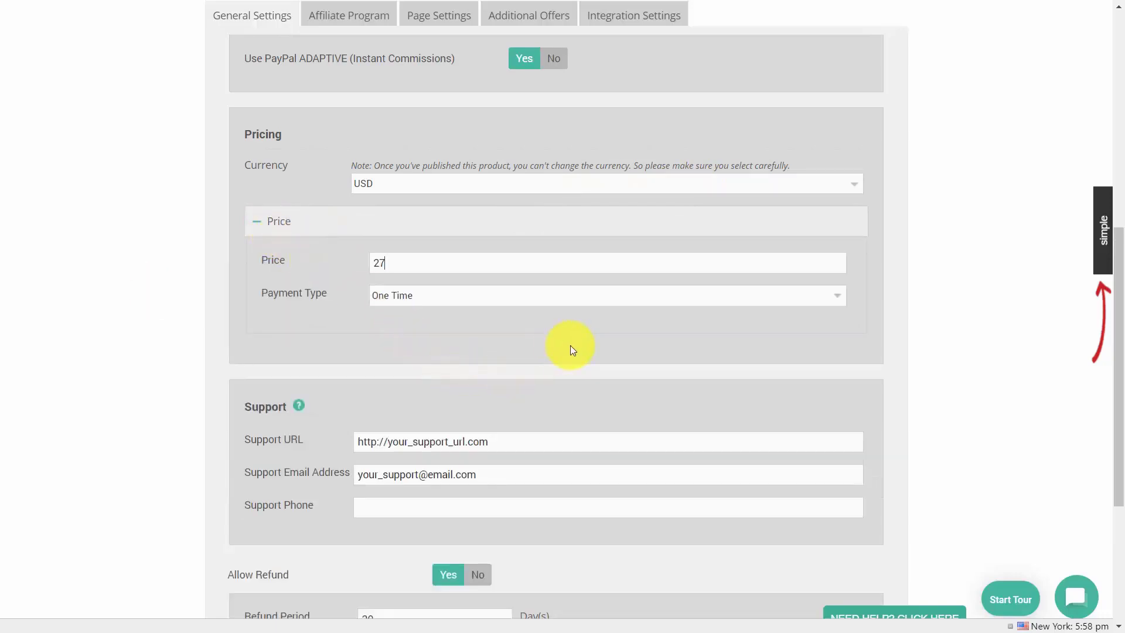
click(839, 297)
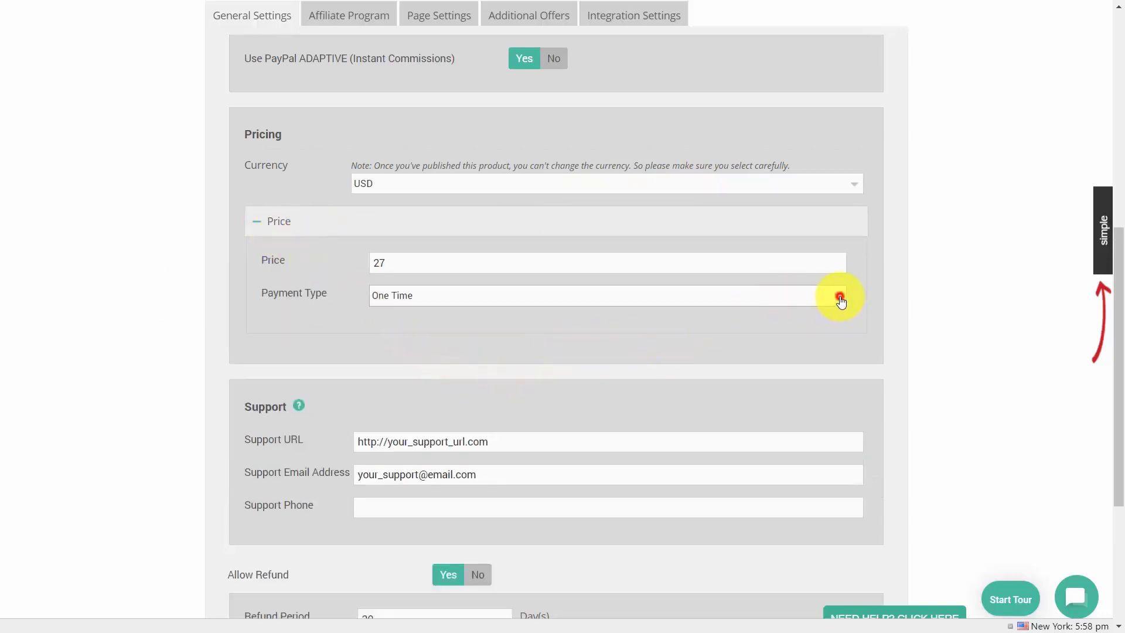
click(836, 301)
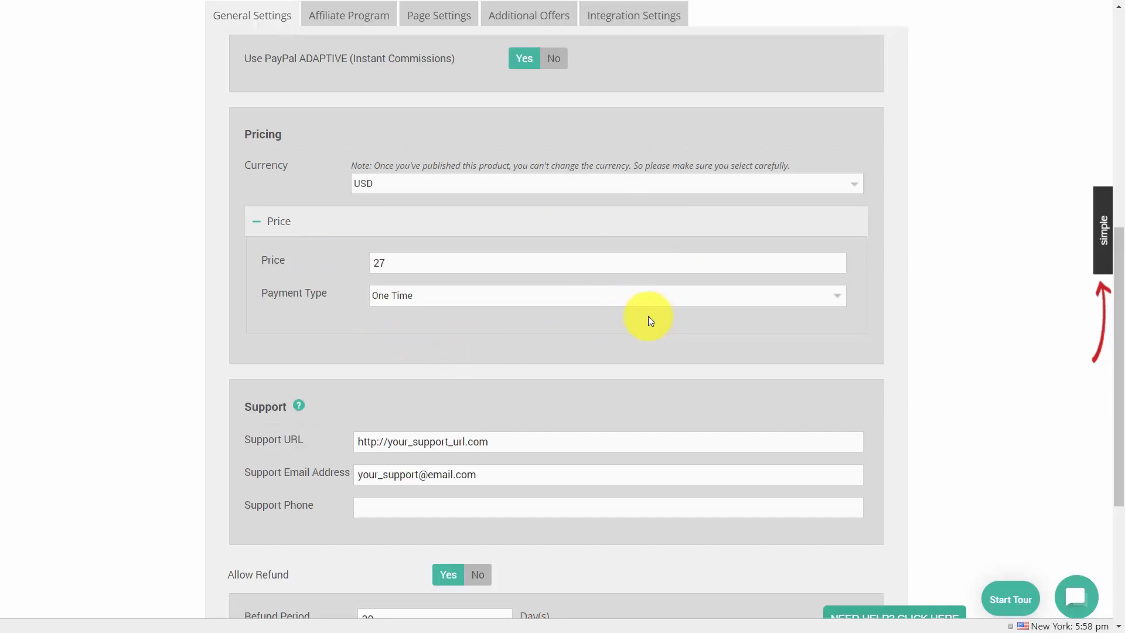
Fill in the product's support URL and support email address.
scroll(648, 321, down, 5)
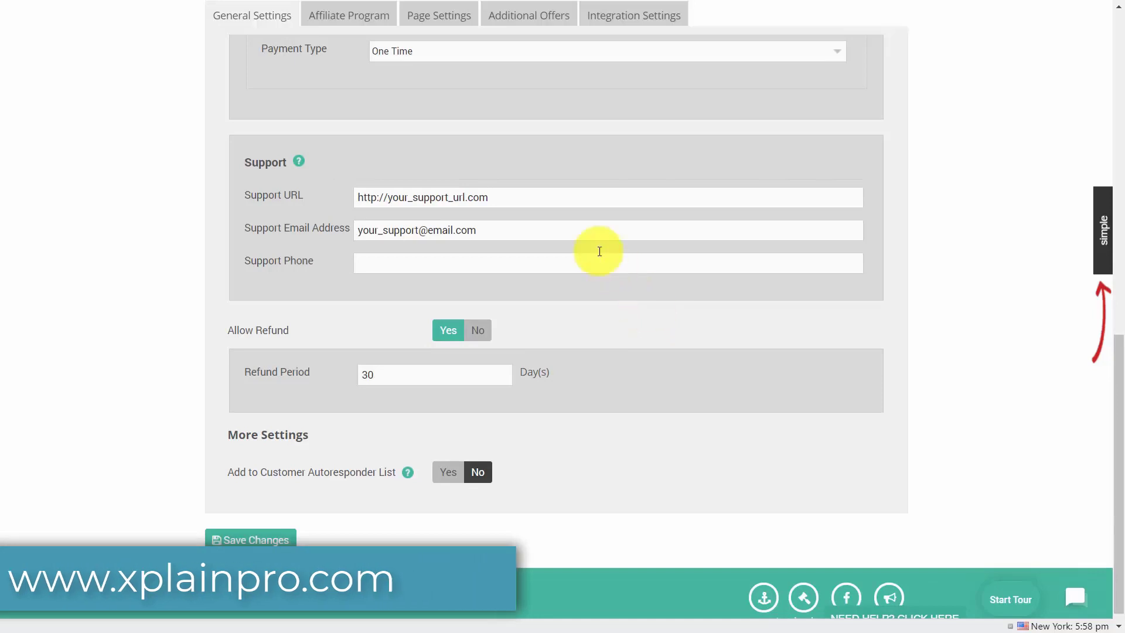
click(395, 268)
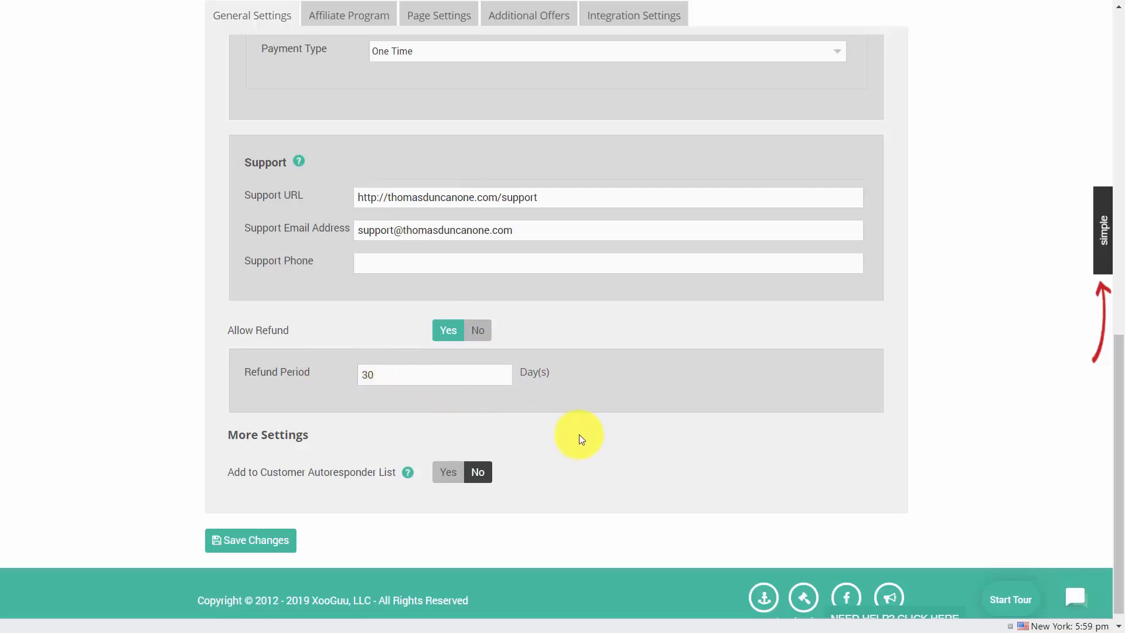
Enable adding buyers to the customer autoresponder list through GetResponse with the list practice2, and save the changes.
scroll(579, 434, down, 1)
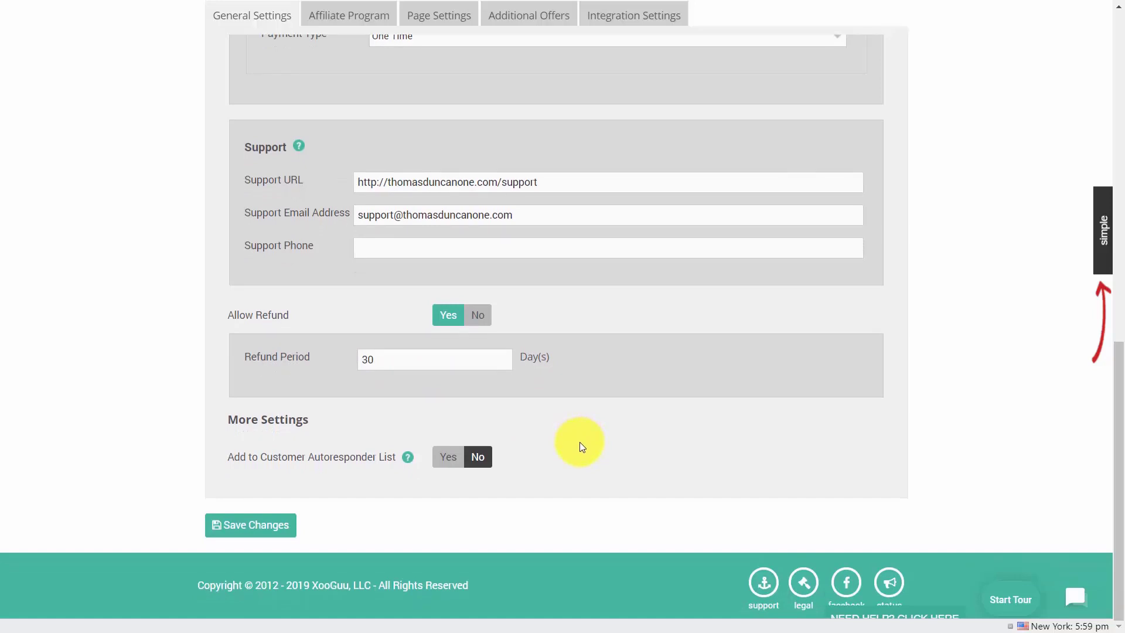
click(448, 457)
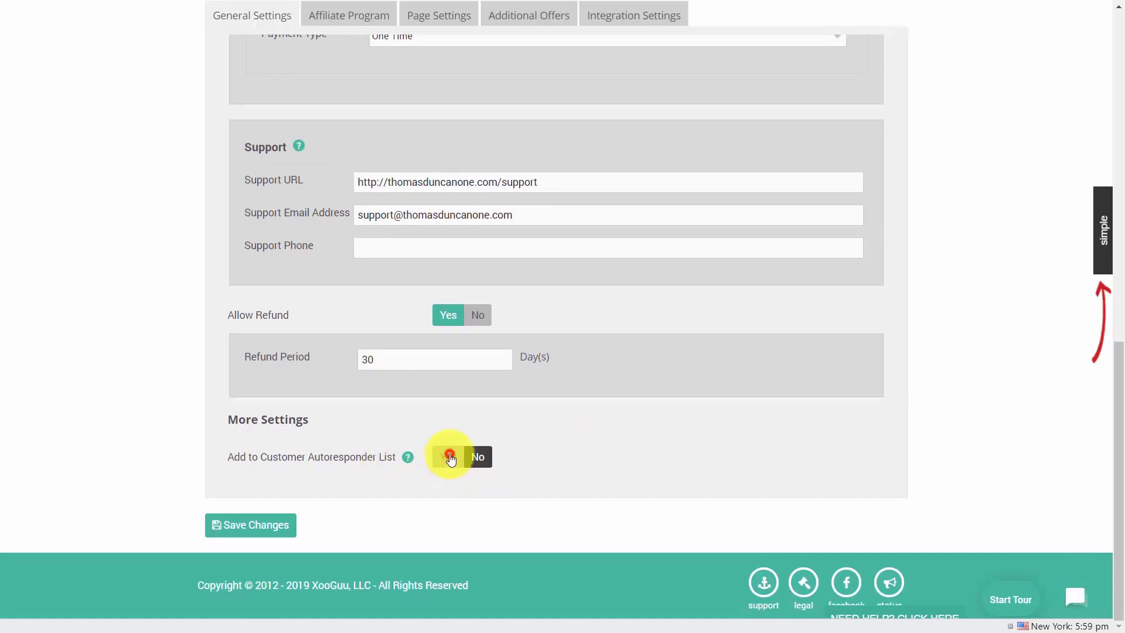
scroll(450, 459, down, 4)
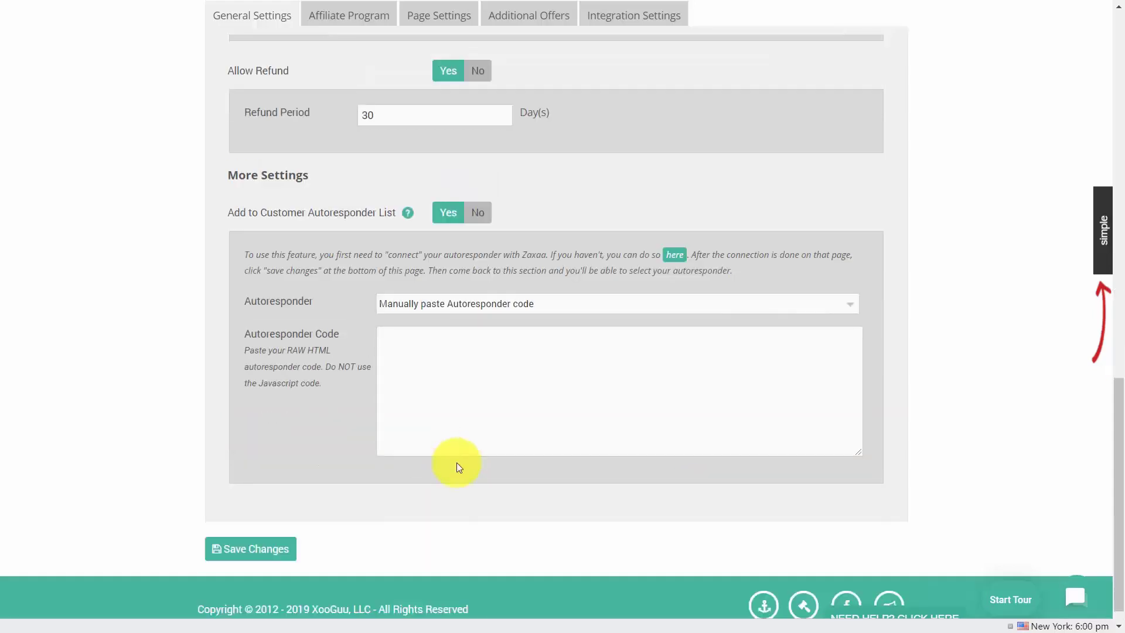
click(818, 305)
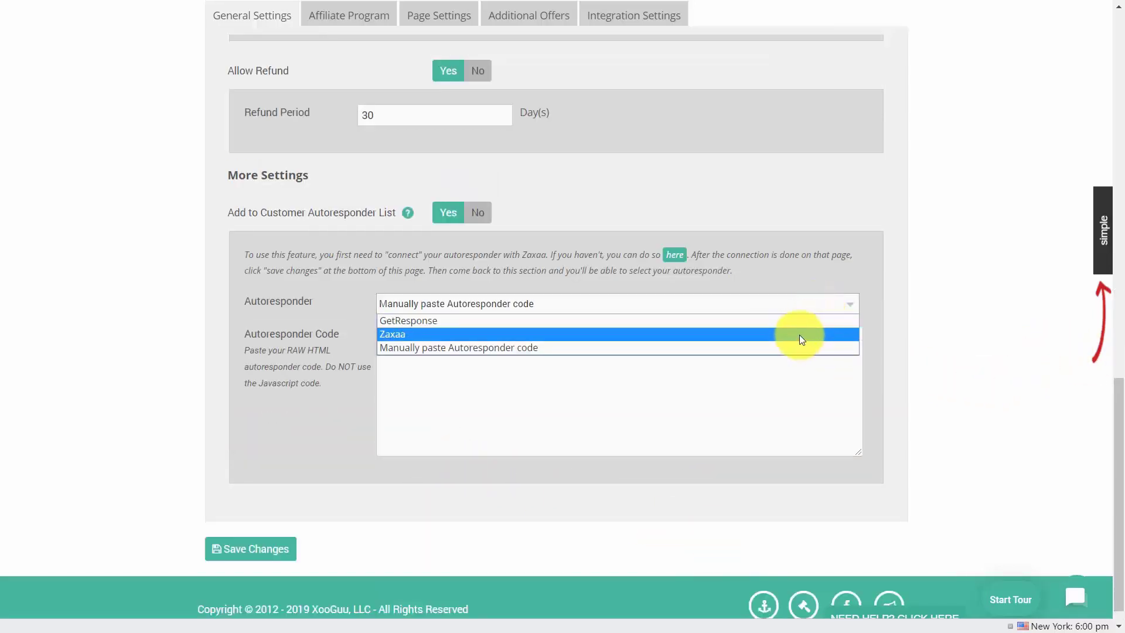
click(797, 324)
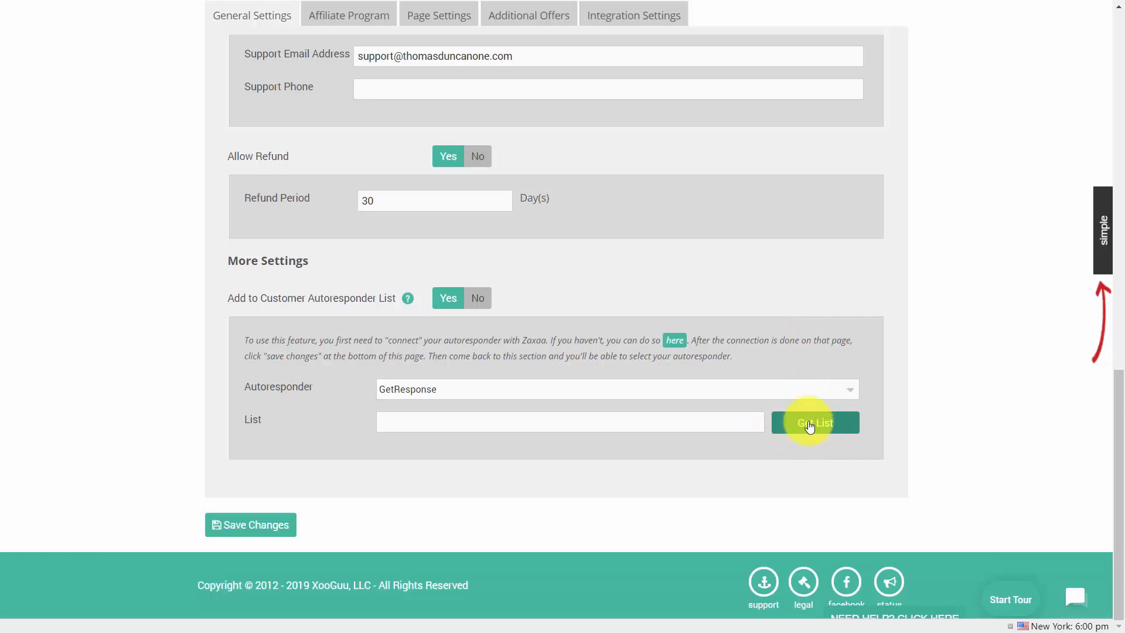
click(809, 426)
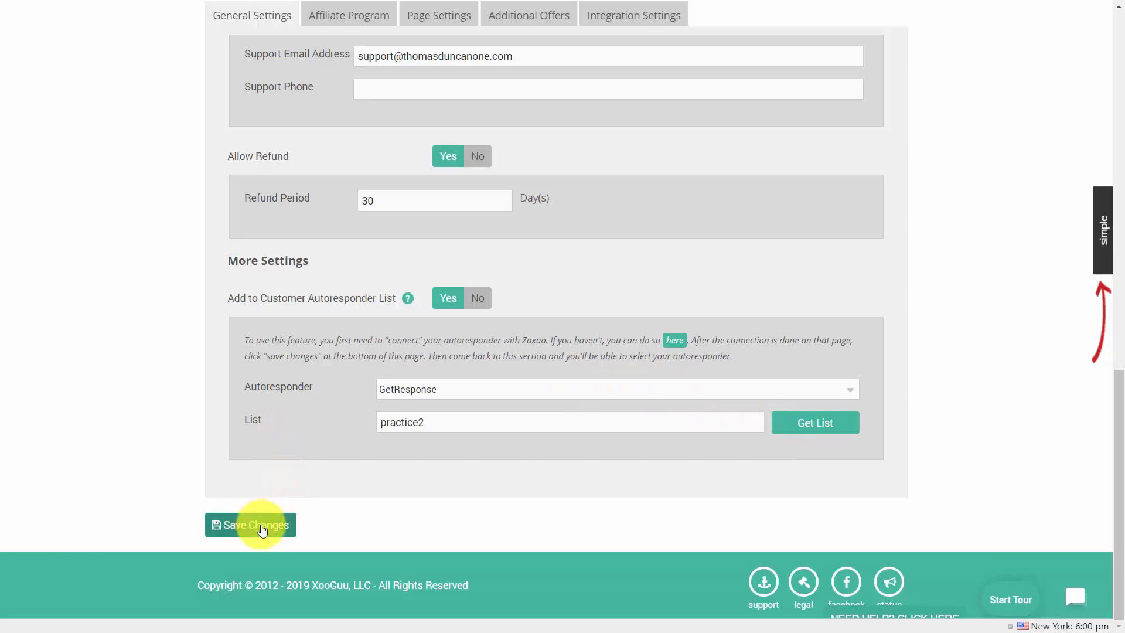
click(262, 528)
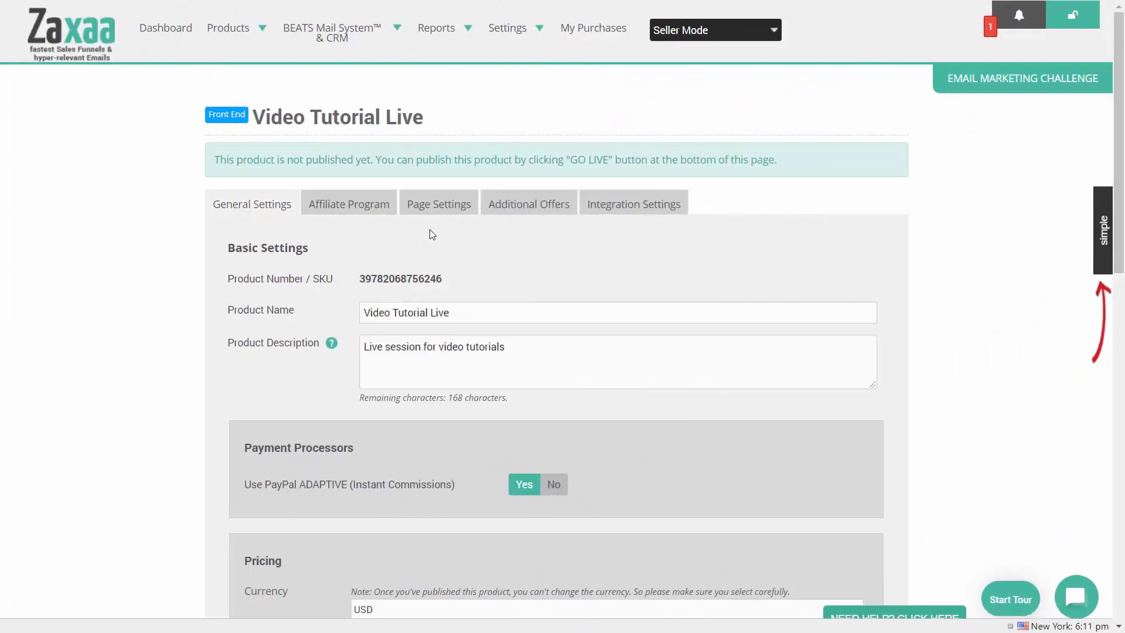
Preview the hosted sales page option in the product's page settings, then set it back to No and enter the external sales page URL.
click(441, 205)
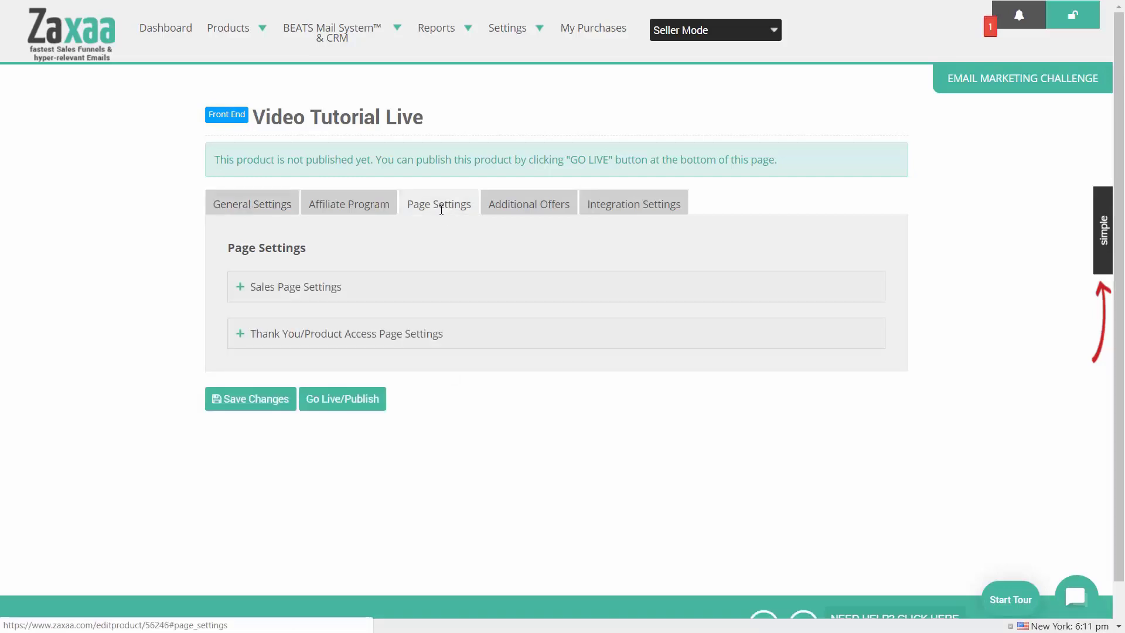
click(241, 290)
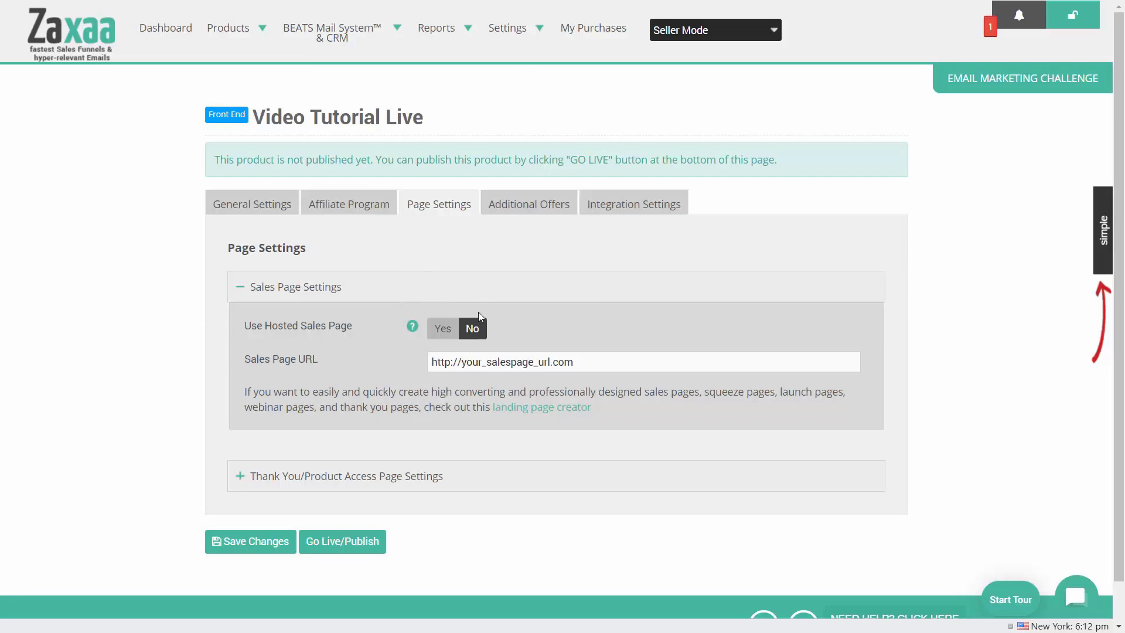
click(443, 330)
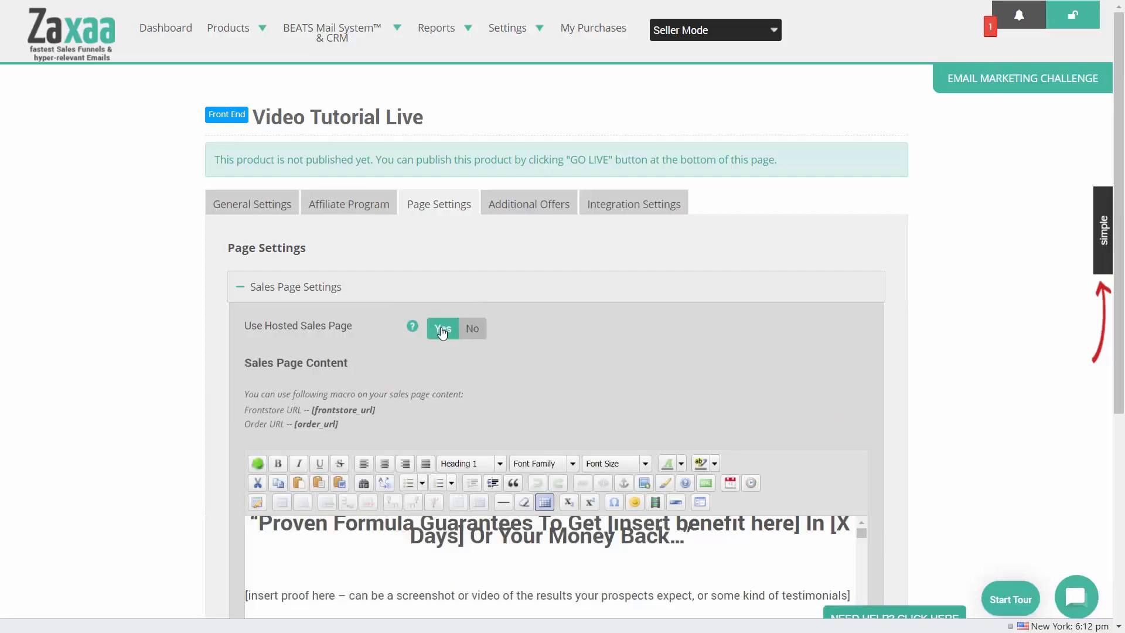
click(471, 330)
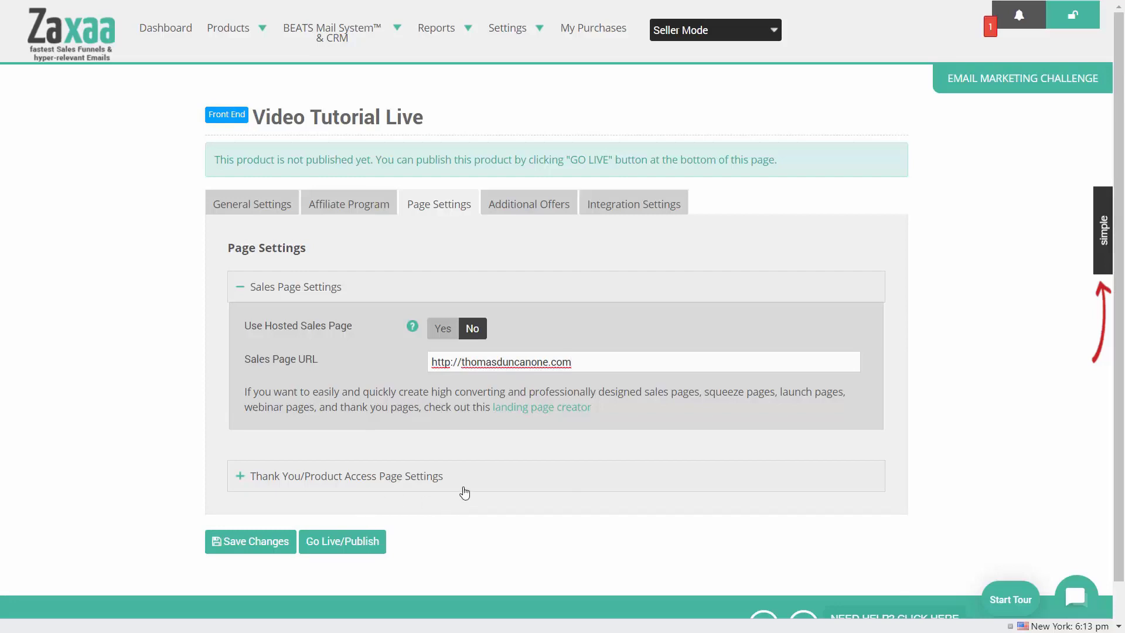
Enable the hosted thank you page for the product and preview the page with its template content.
click(241, 476)
scroll(470, 442, down, 3)
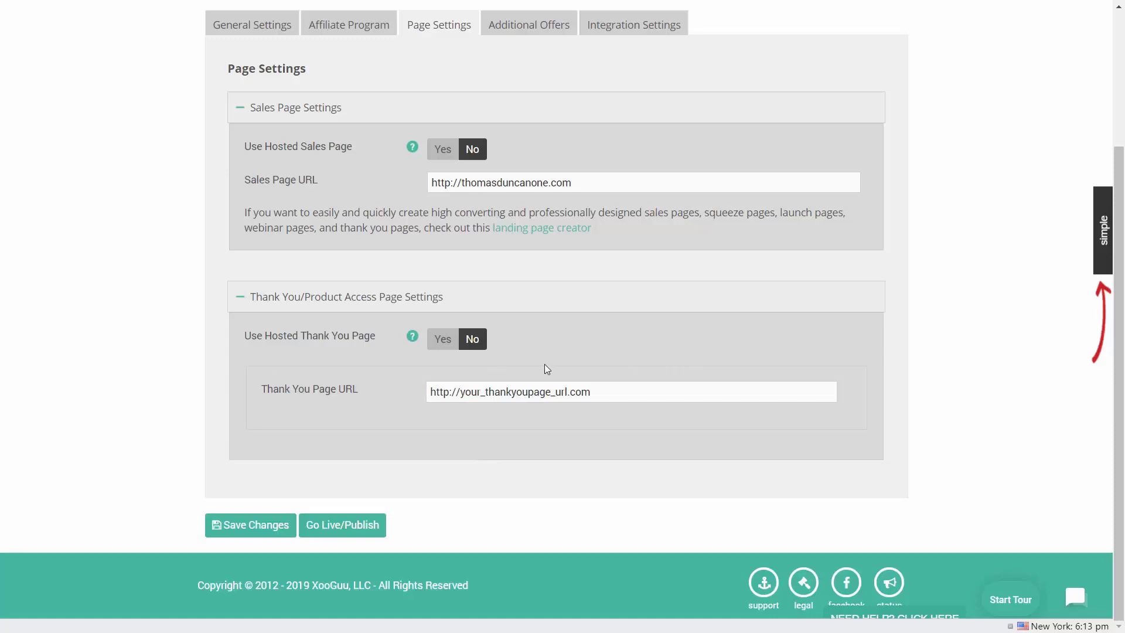
click(440, 343)
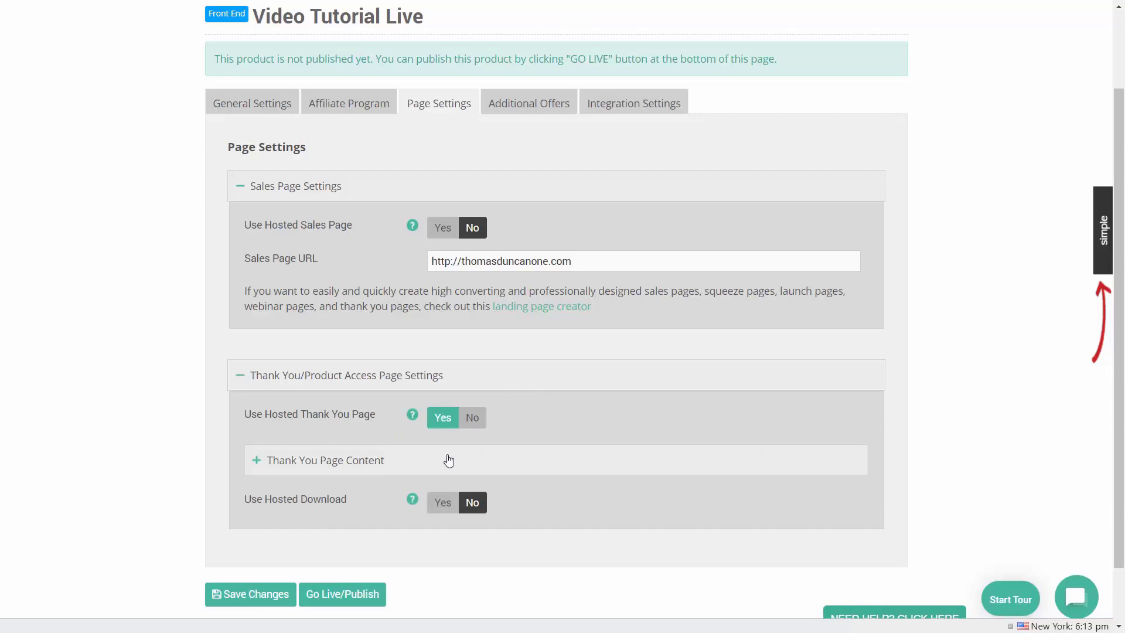
scroll(448, 459, down, 2)
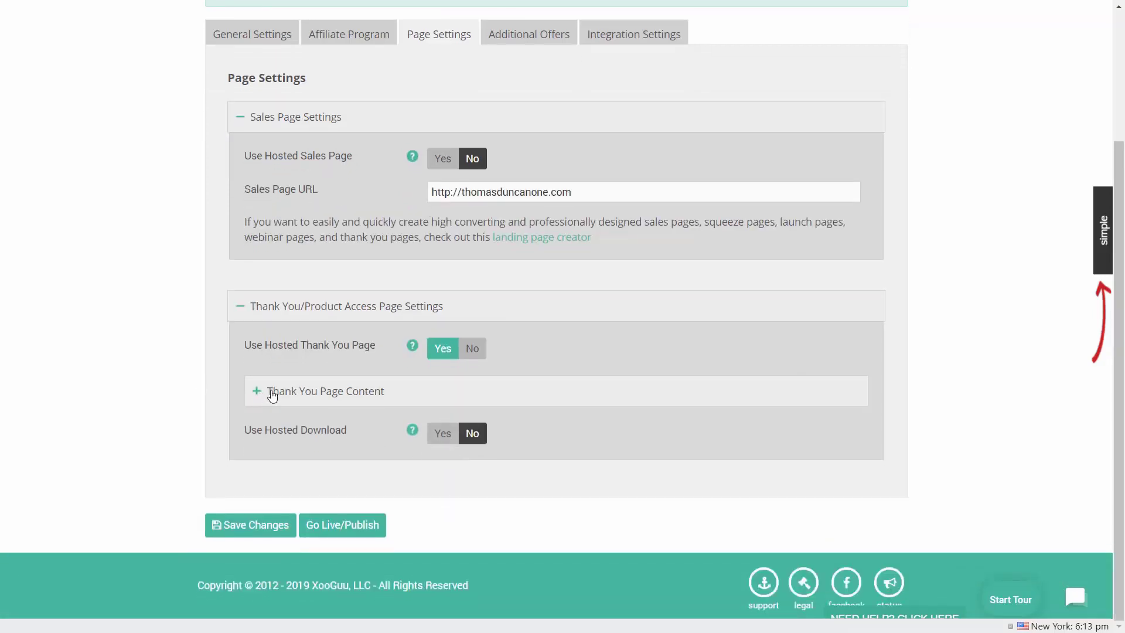
click(272, 393)
scroll(536, 439, down, 4)
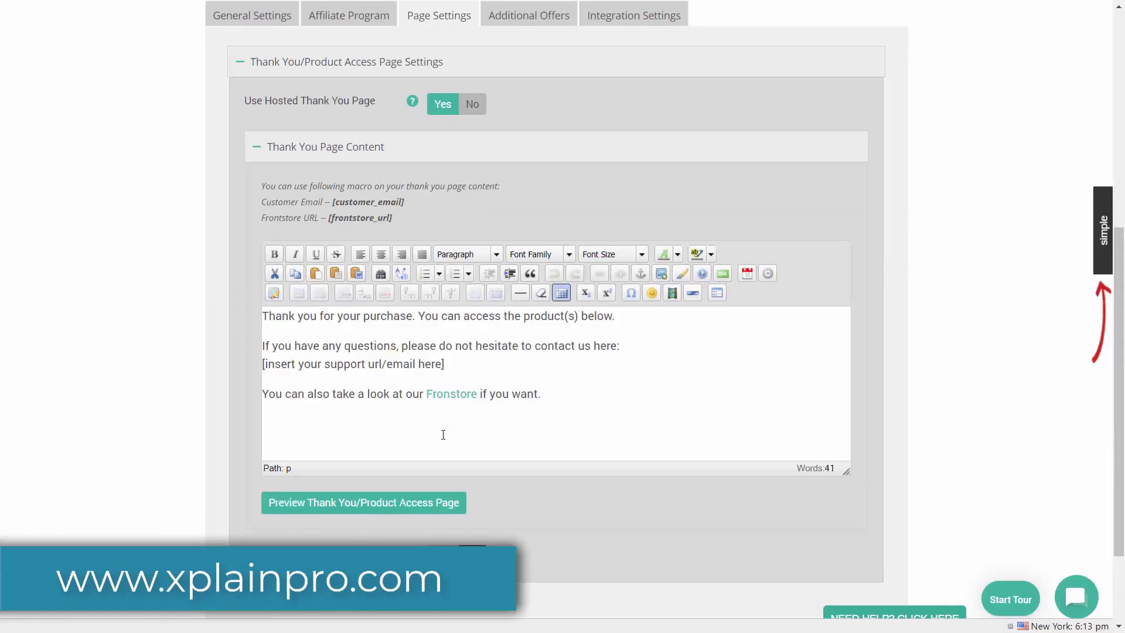
click(397, 505)
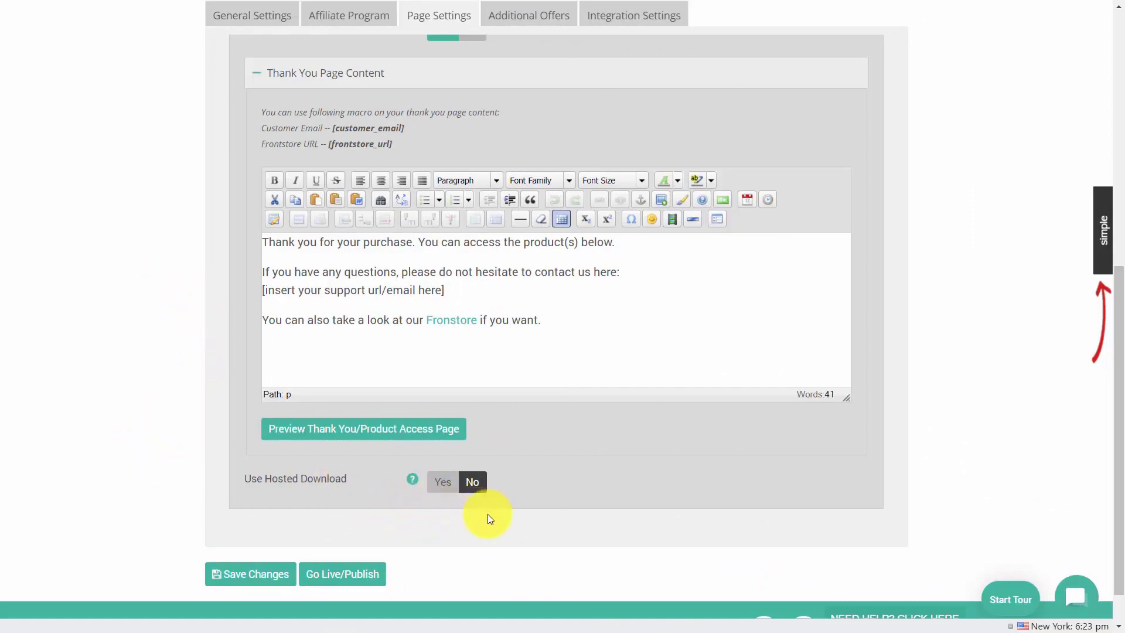
Enable hosted download for the product and upload a file with the download link name Video Tutorials PDF, available for all prices.
click(442, 484)
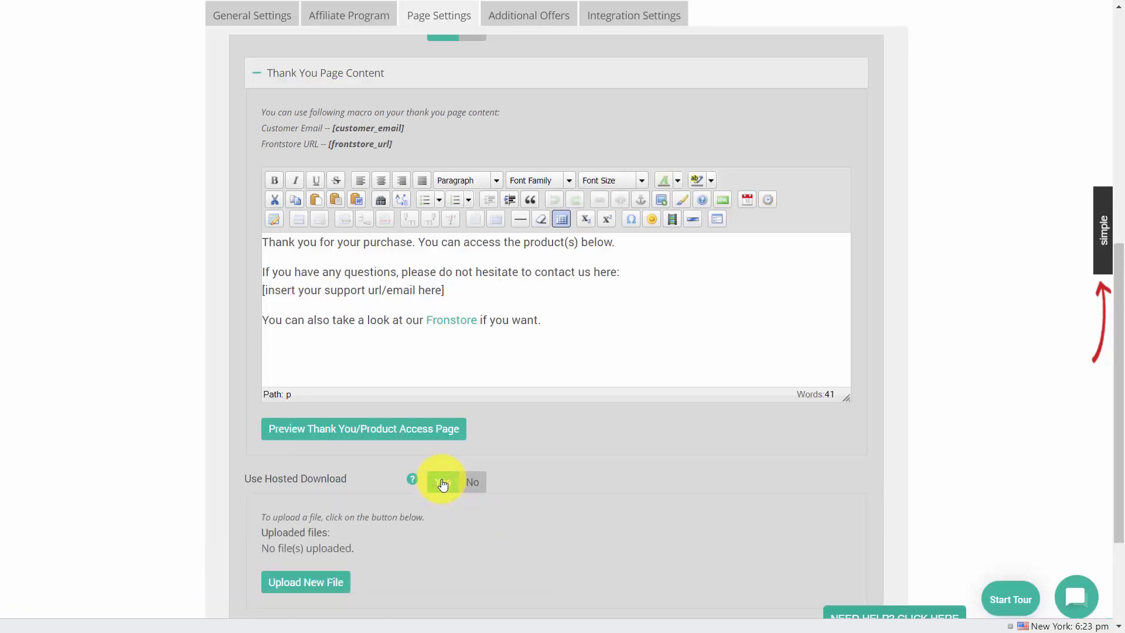
scroll(442, 481, down, 3)
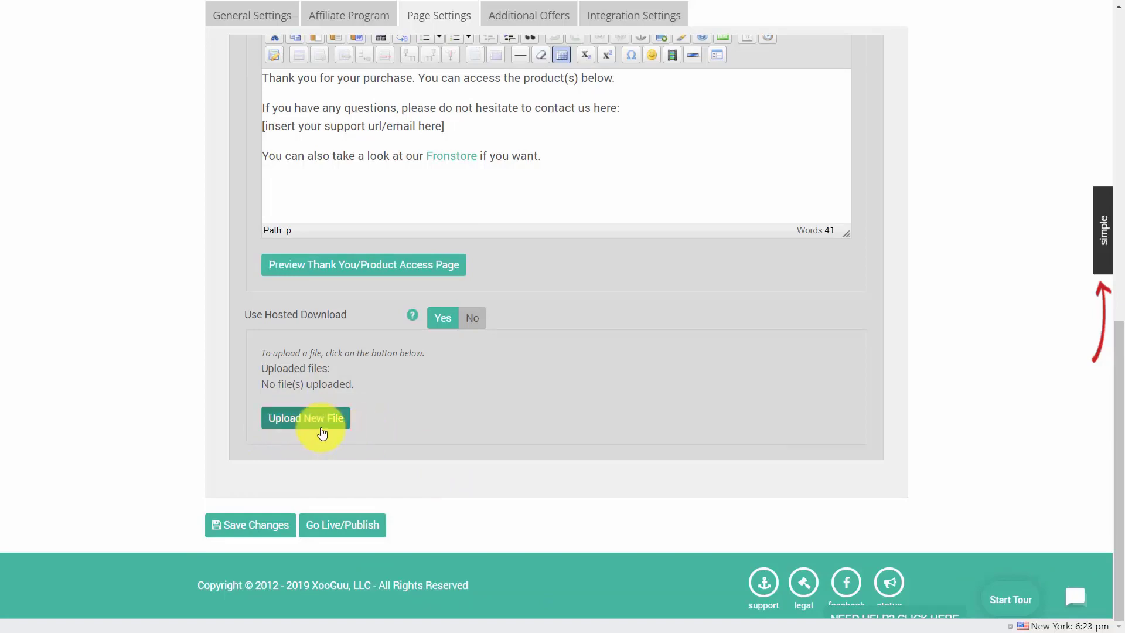
click(321, 433)
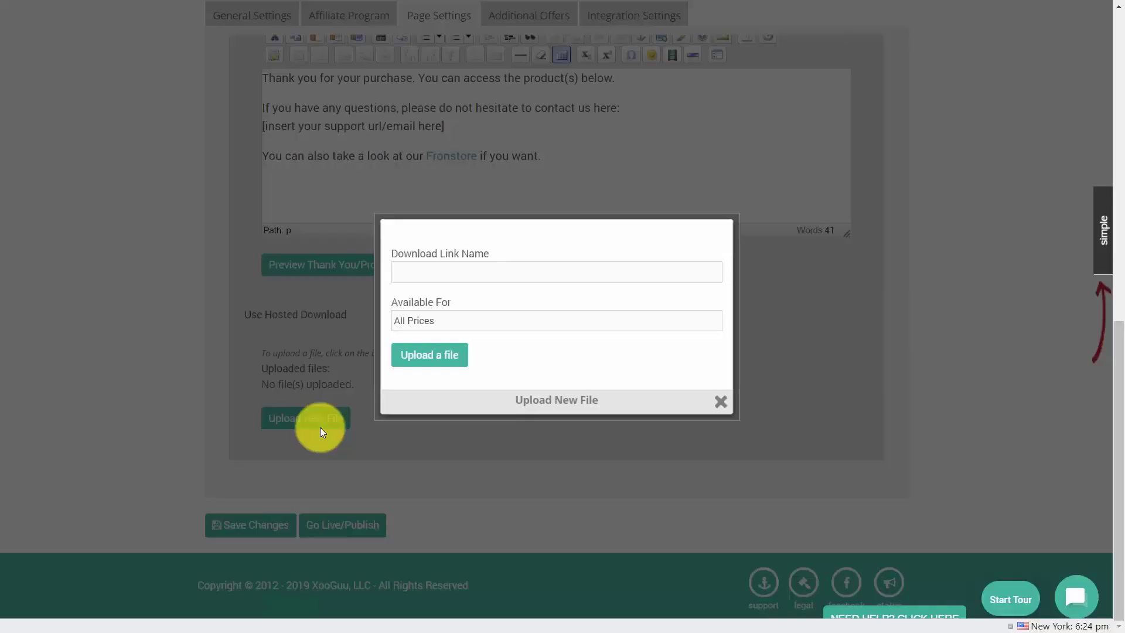
click(440, 271)
text(Video Tutorials PDF)
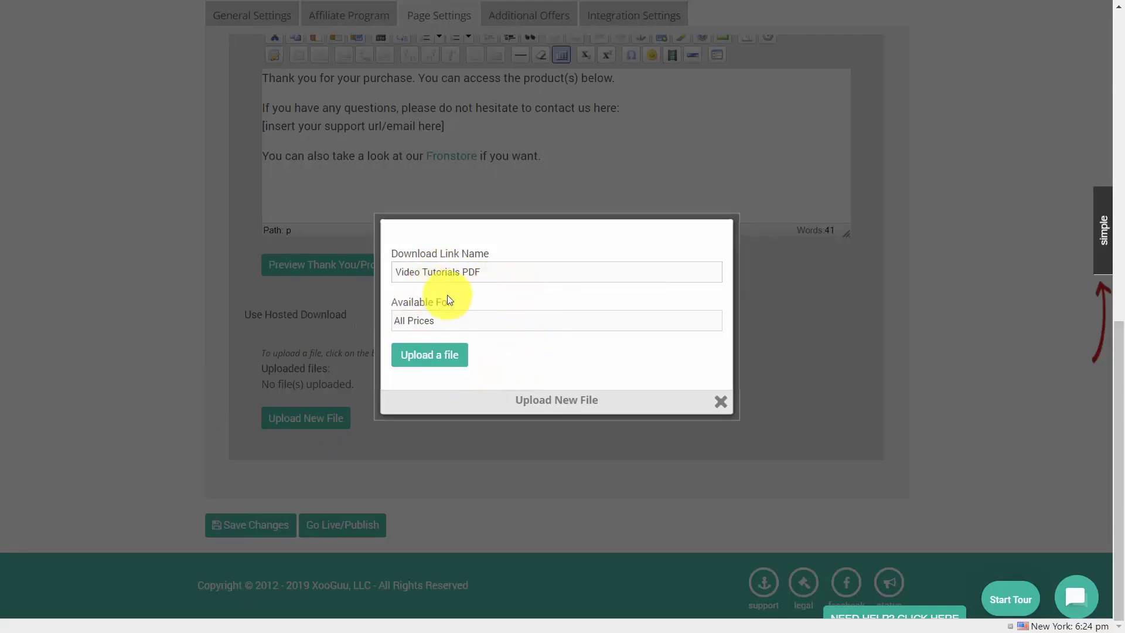
click(494, 326)
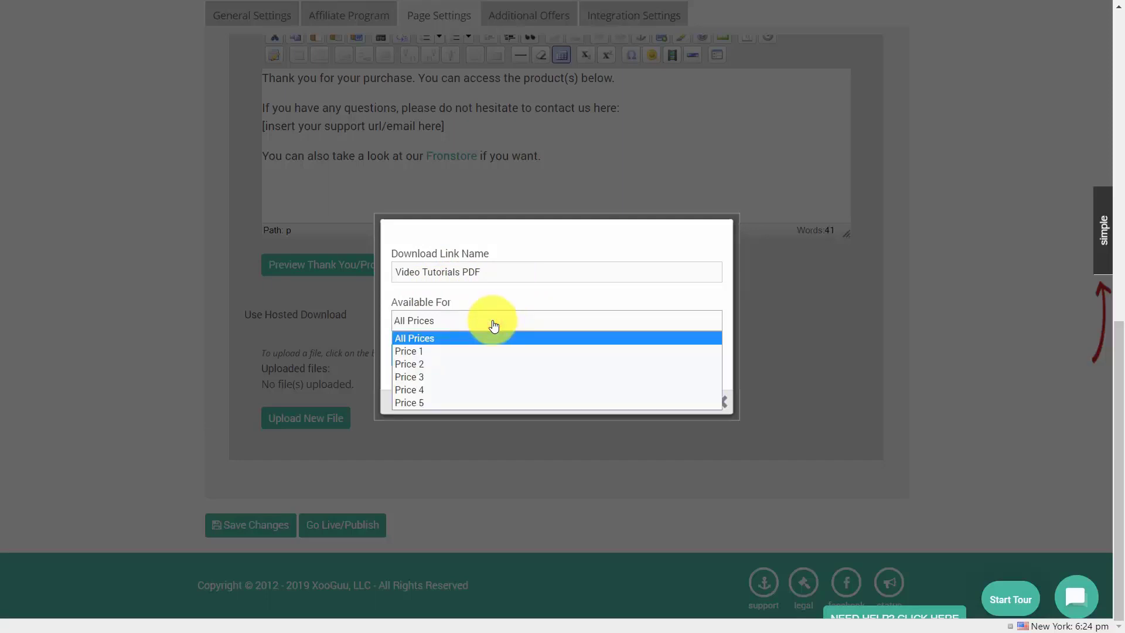
click(493, 326)
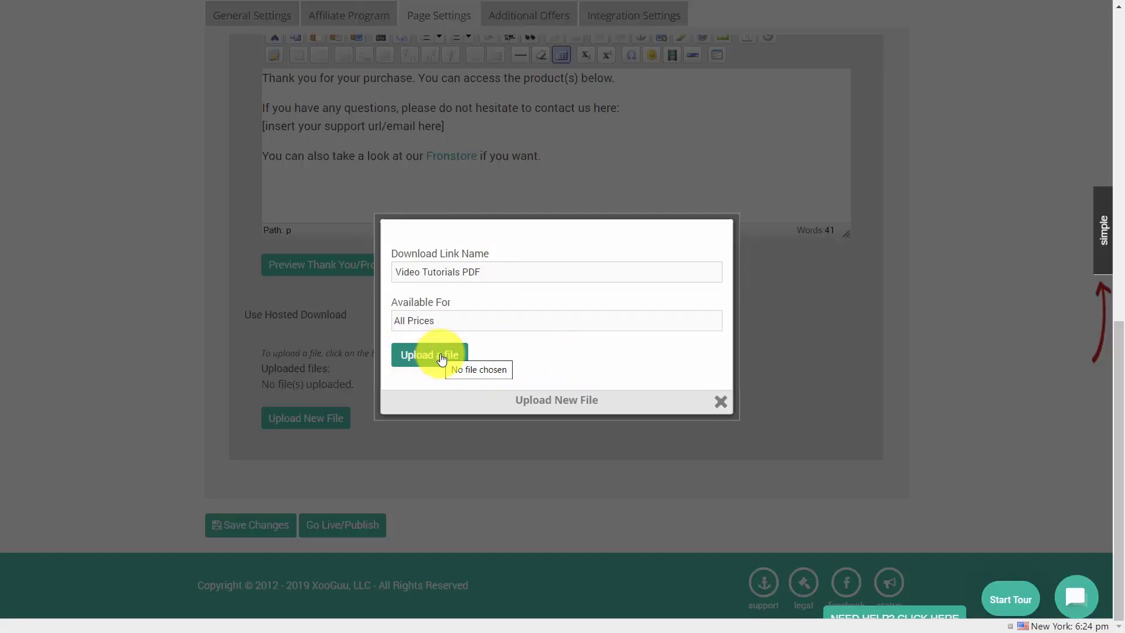
click(586, 394)
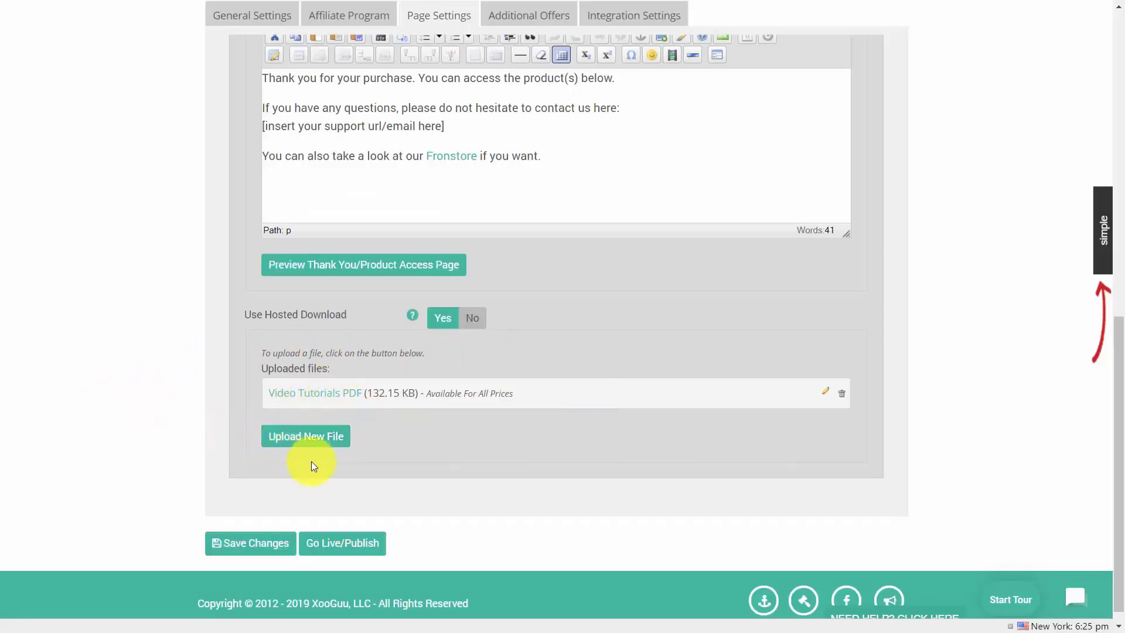
Set the product's hosted download option back to No and save the changes.
click(478, 321)
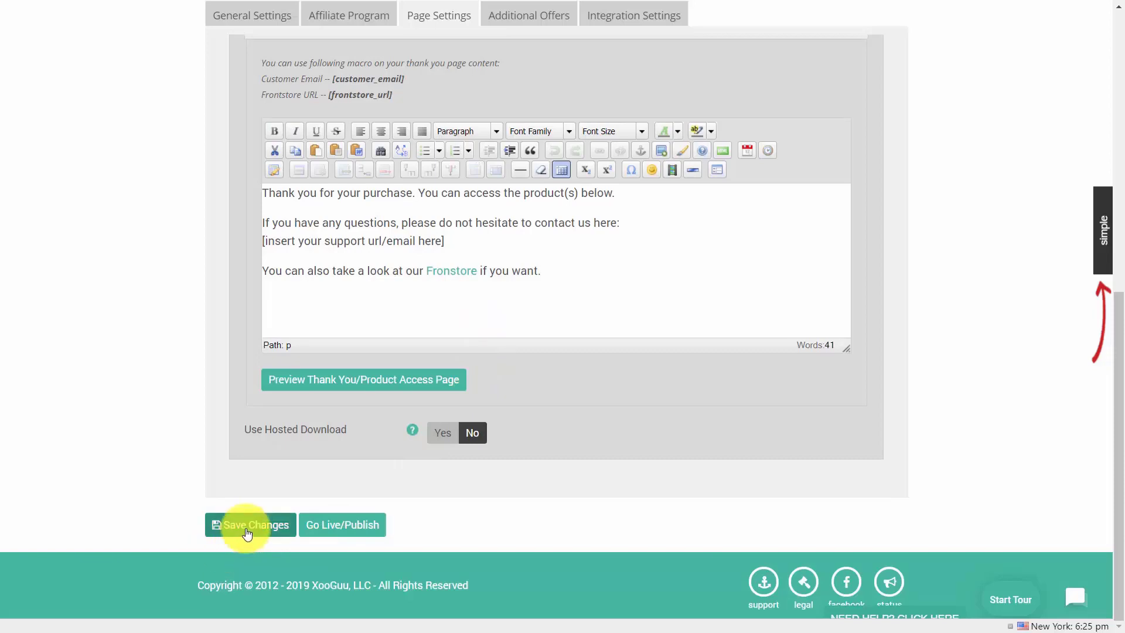
click(246, 528)
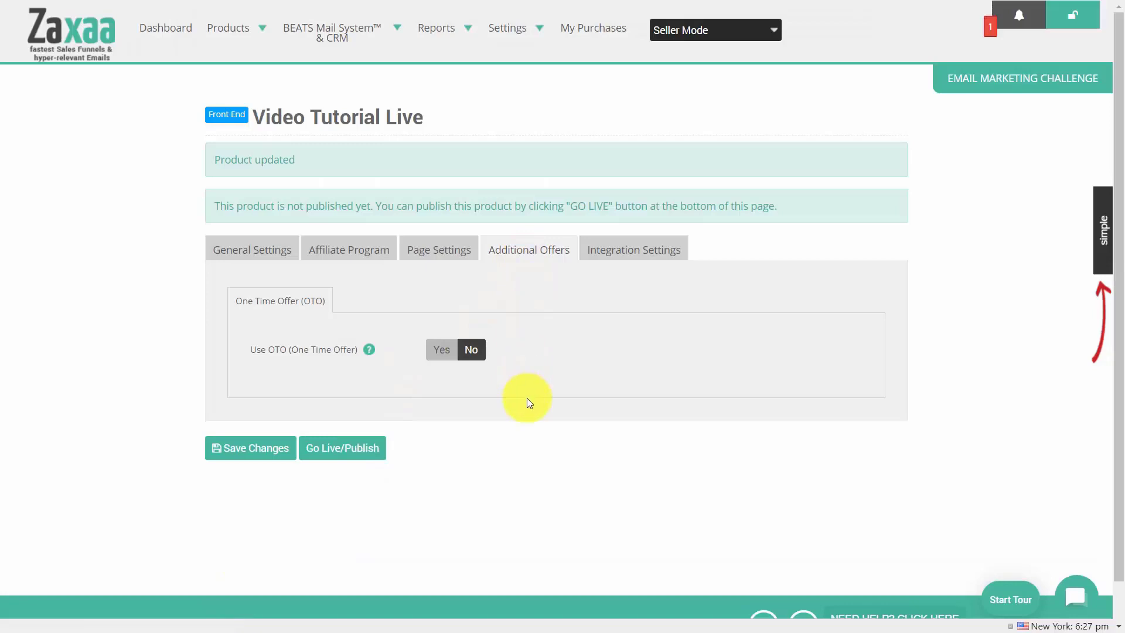
Enable the One Time Offer option in the product's additional offers to examine its setup areas, then set it back to No.
click(442, 349)
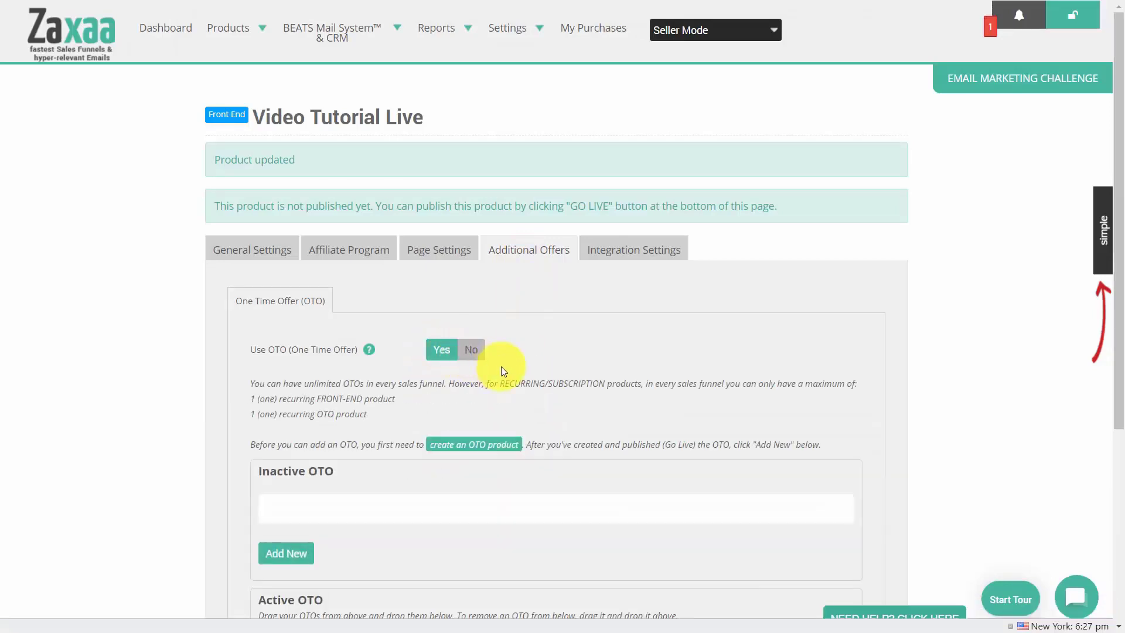
mouse_move(266, 56)
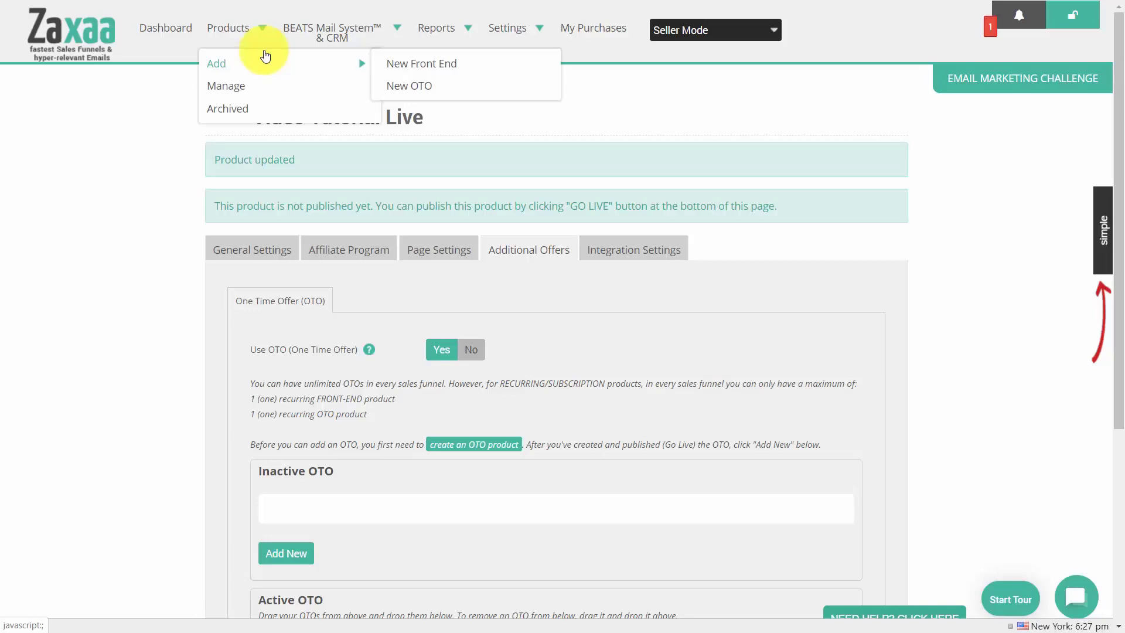
scroll(364, 136, down, 4)
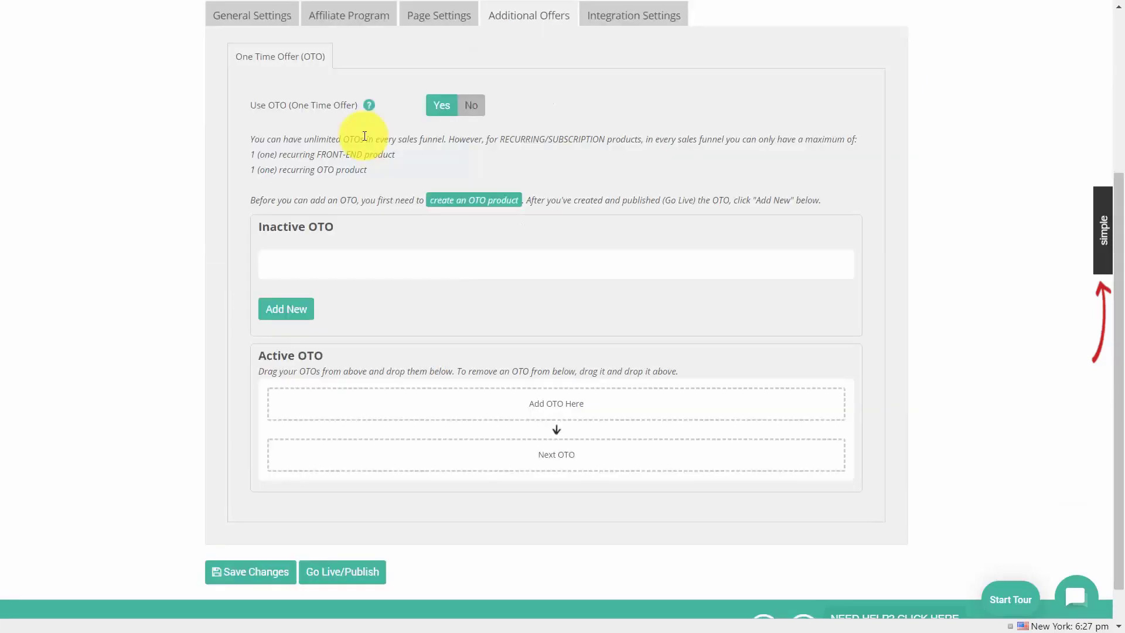
click(472, 108)
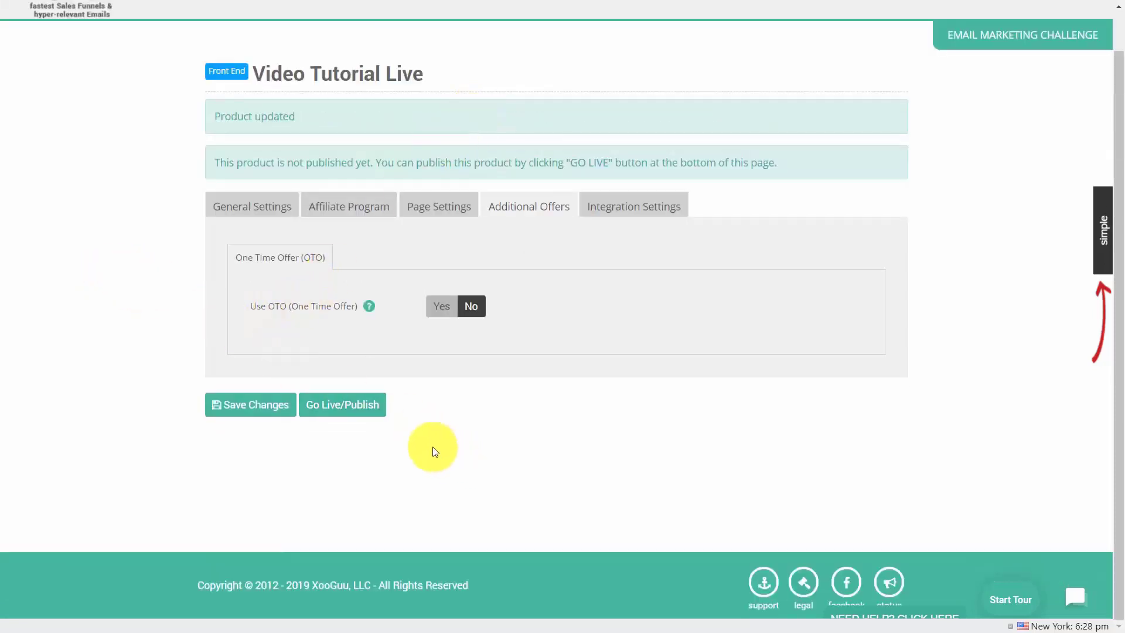
Publish the product, accepting each Acceptable Use Policy statement and entering I AGREE as the declaration.
click(340, 401)
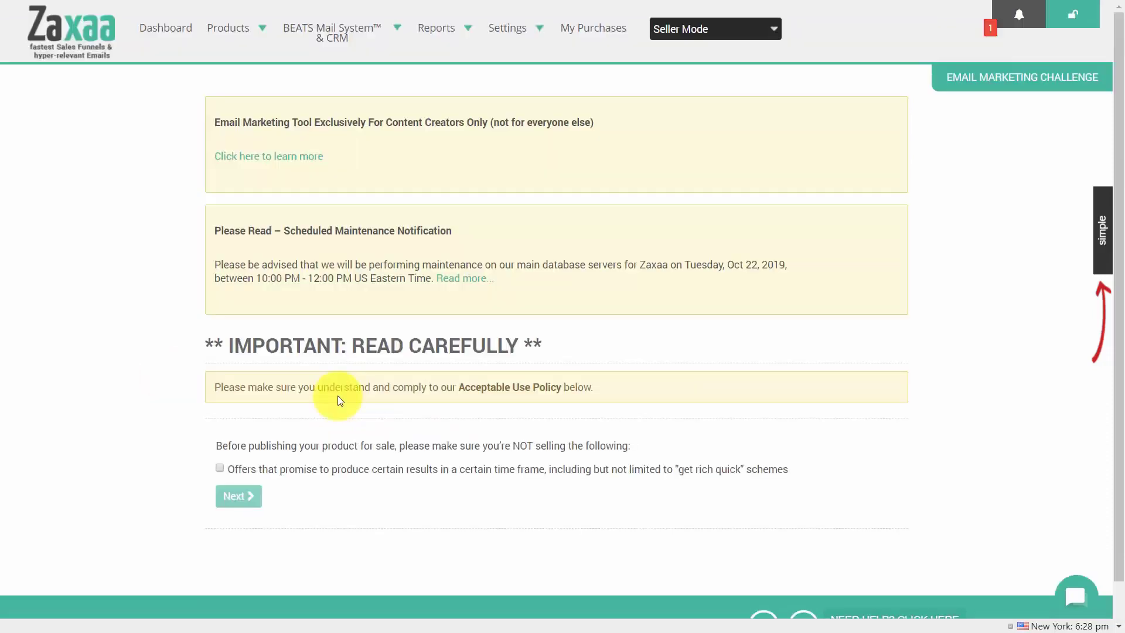
click(219, 468)
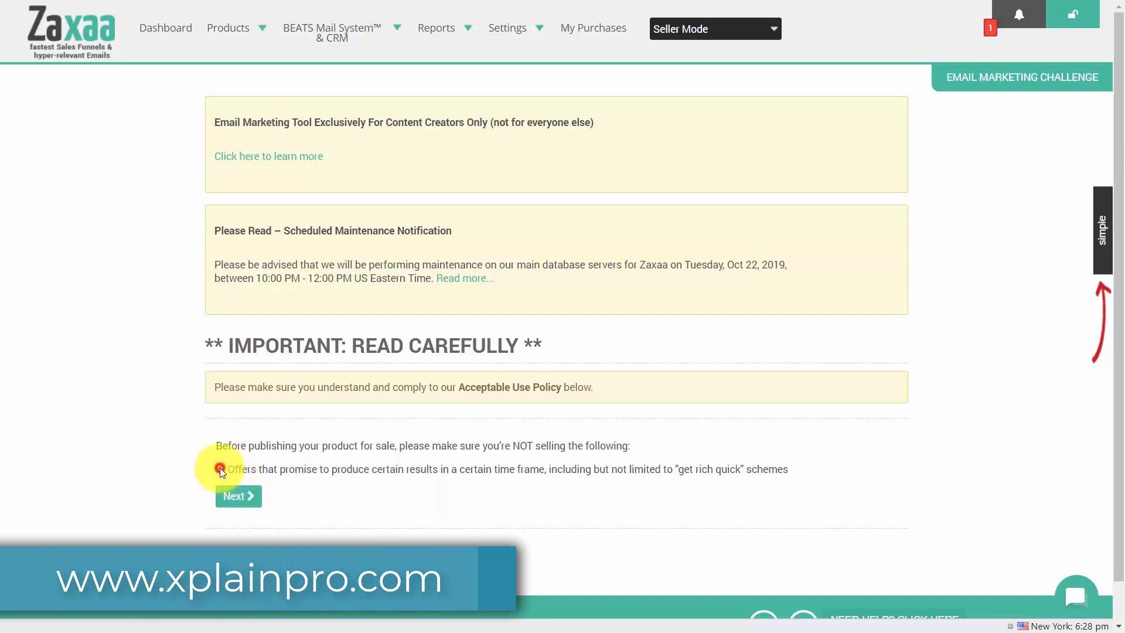
click(244, 500)
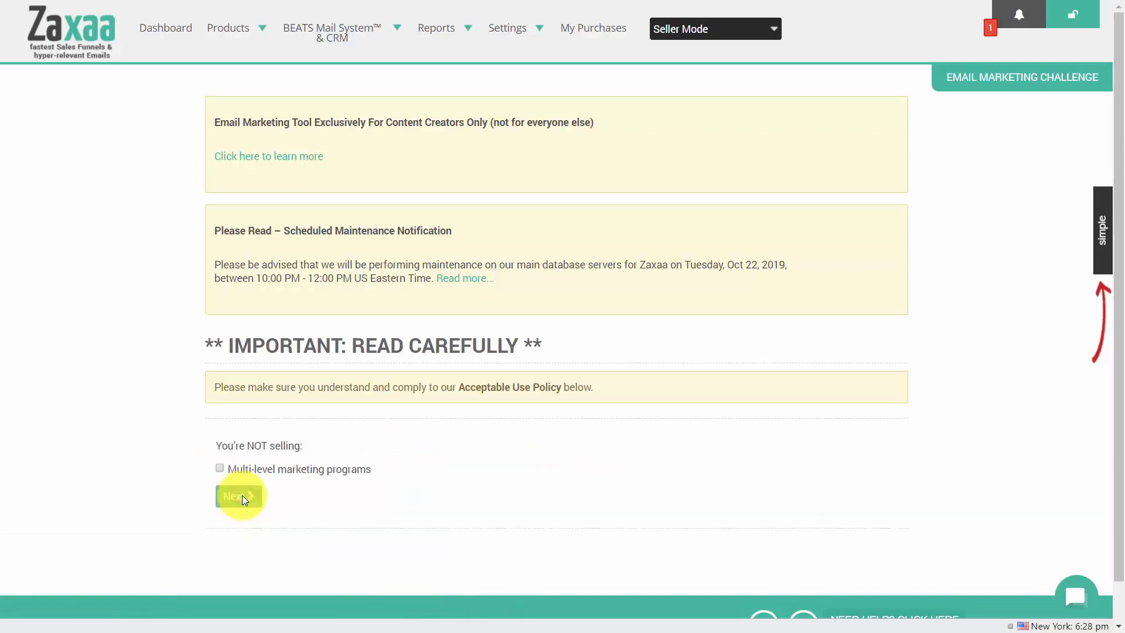
click(219, 468)
click(234, 497)
scroll(233, 497, down, 4)
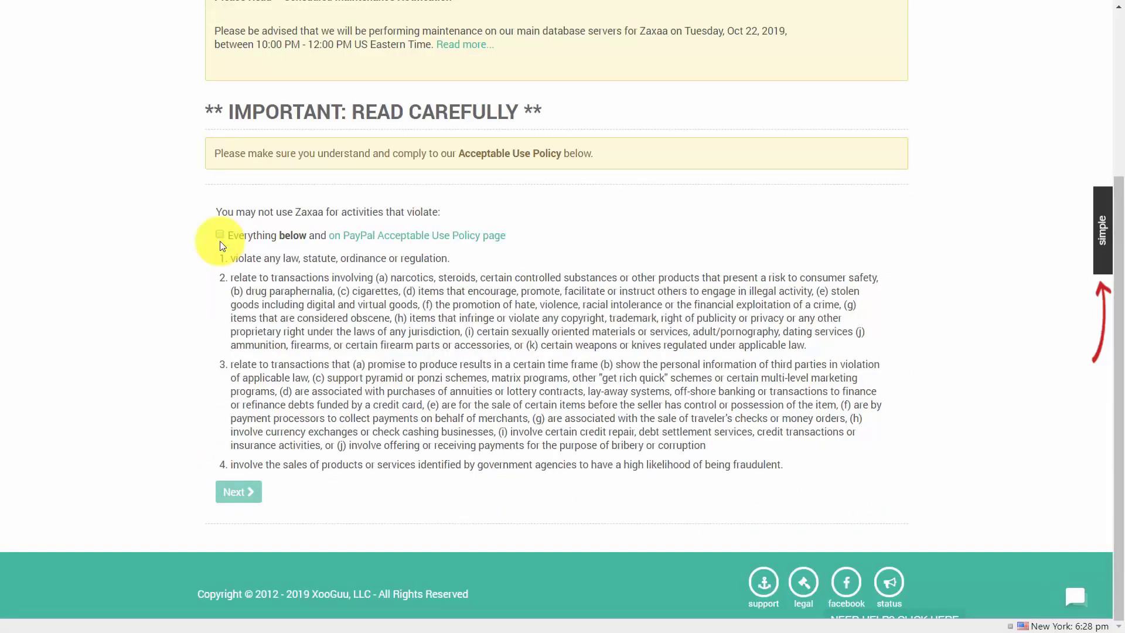
click(222, 234)
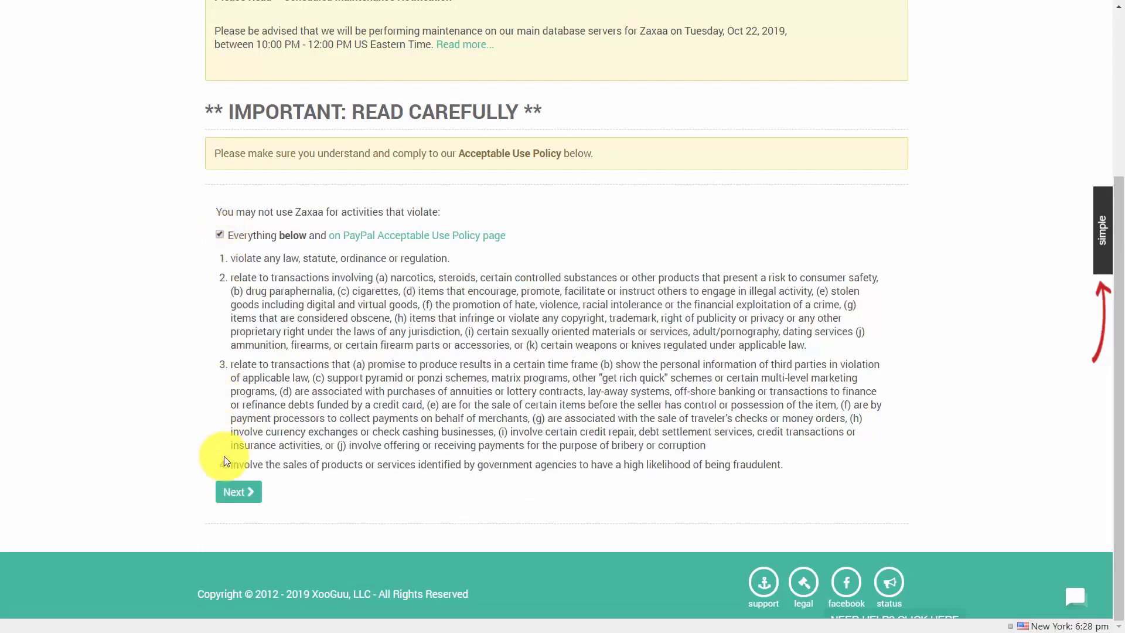
click(237, 491)
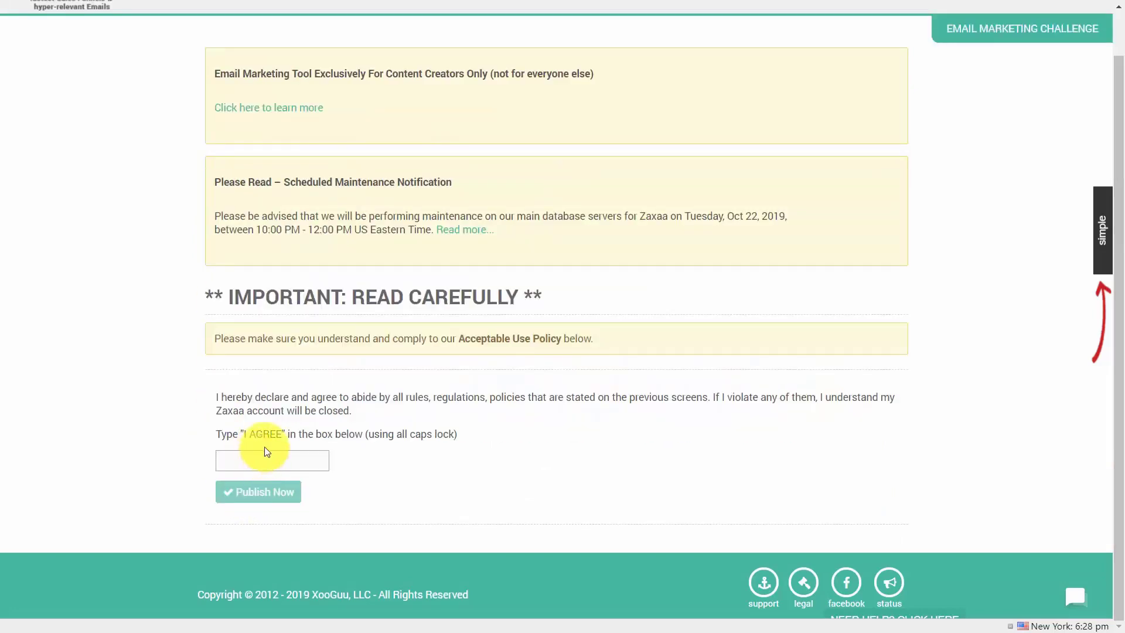
text(I AGREE)
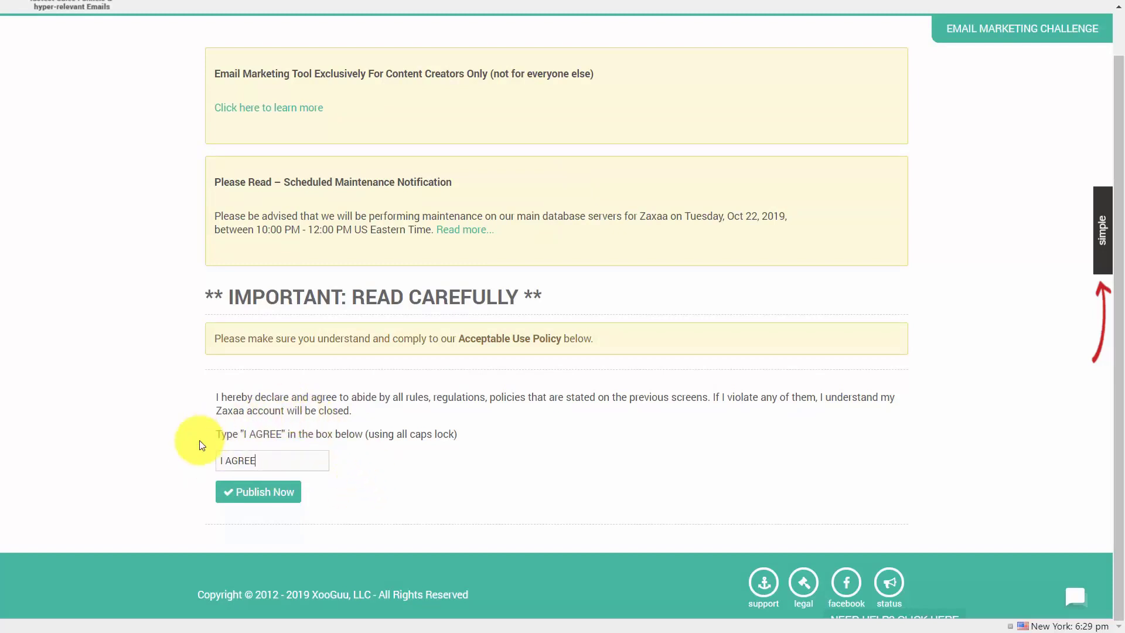
click(262, 495)
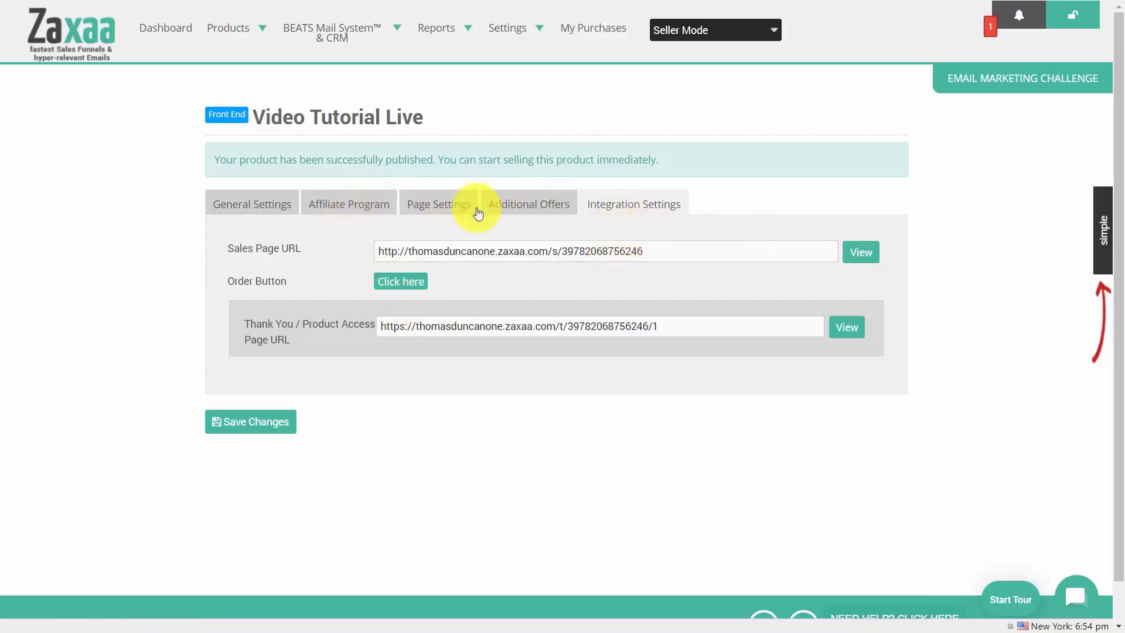
View the published product's sales page and its thank you / product access page from the integration settings.
click(853, 255)
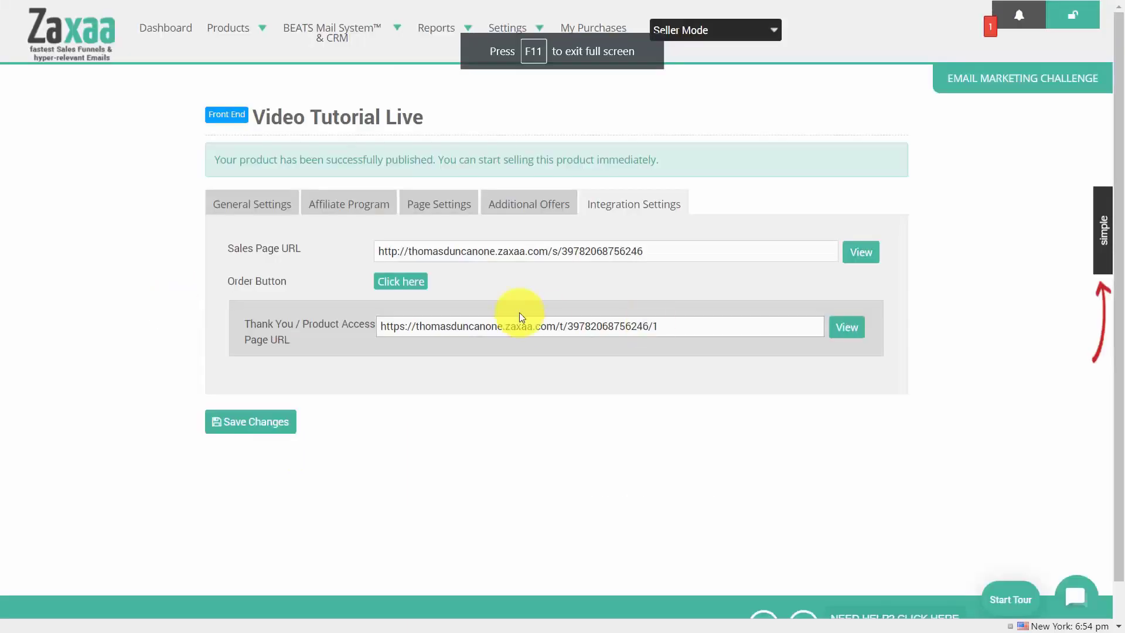
click(847, 327)
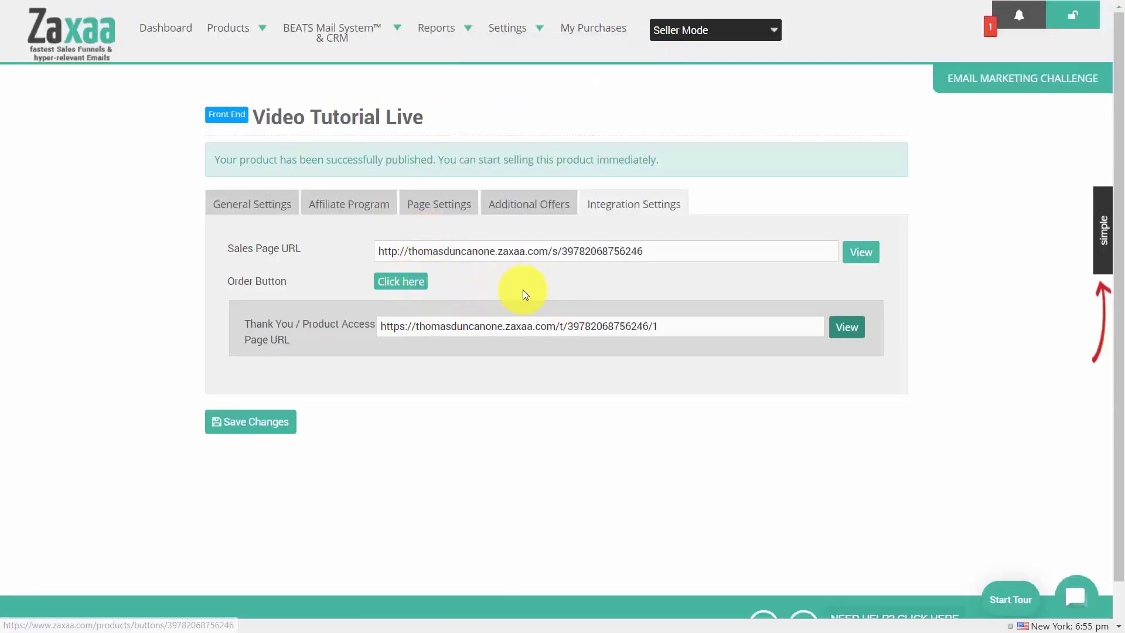
Open the product's order buttons, examine the "Use my own order button" option, and switch back to "Use Zaxaa order button".
click(402, 281)
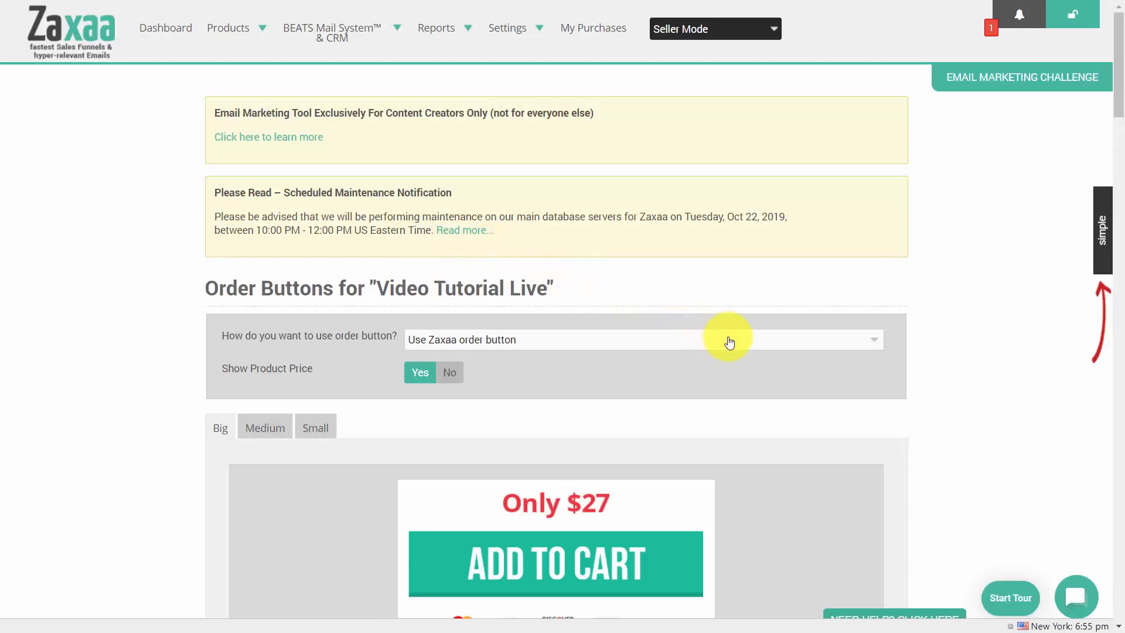
click(788, 342)
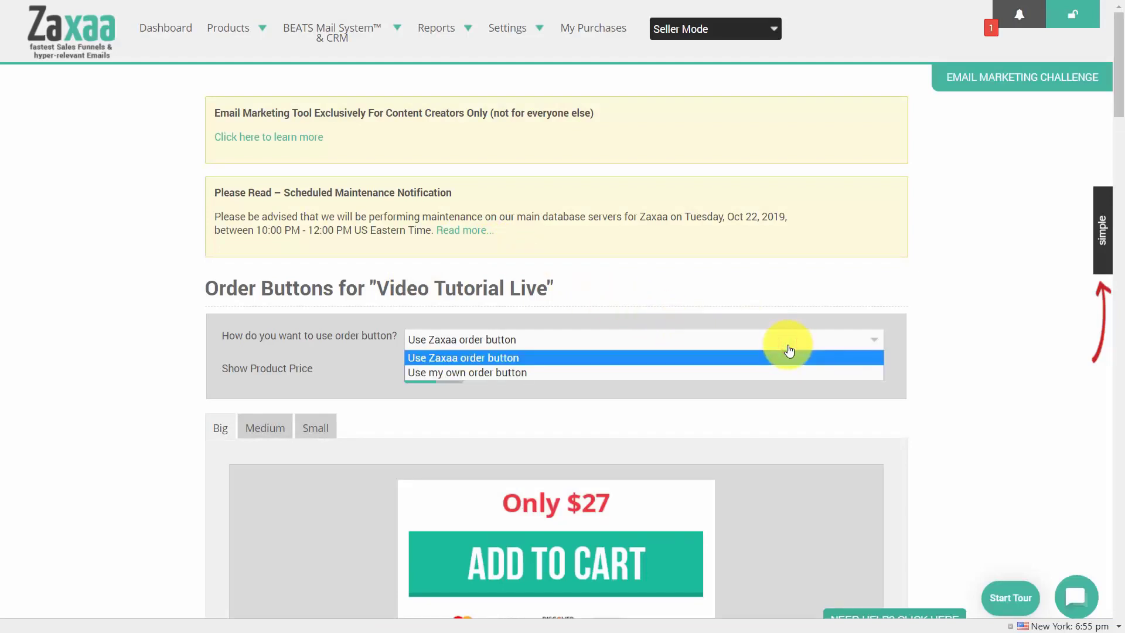
click(758, 370)
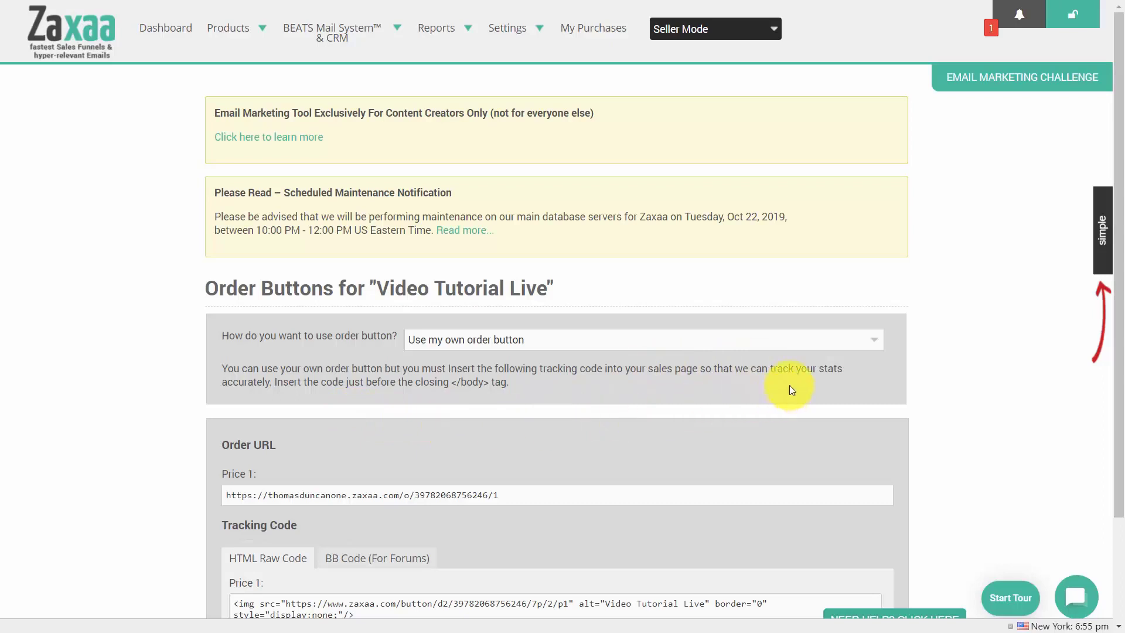
click(816, 344)
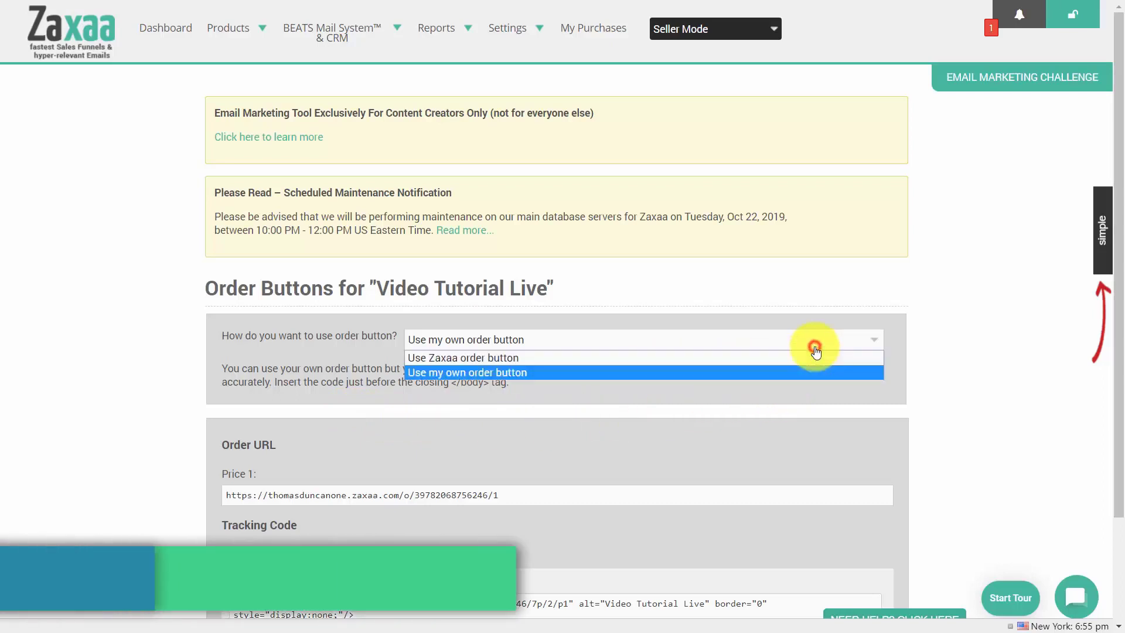
click(771, 358)
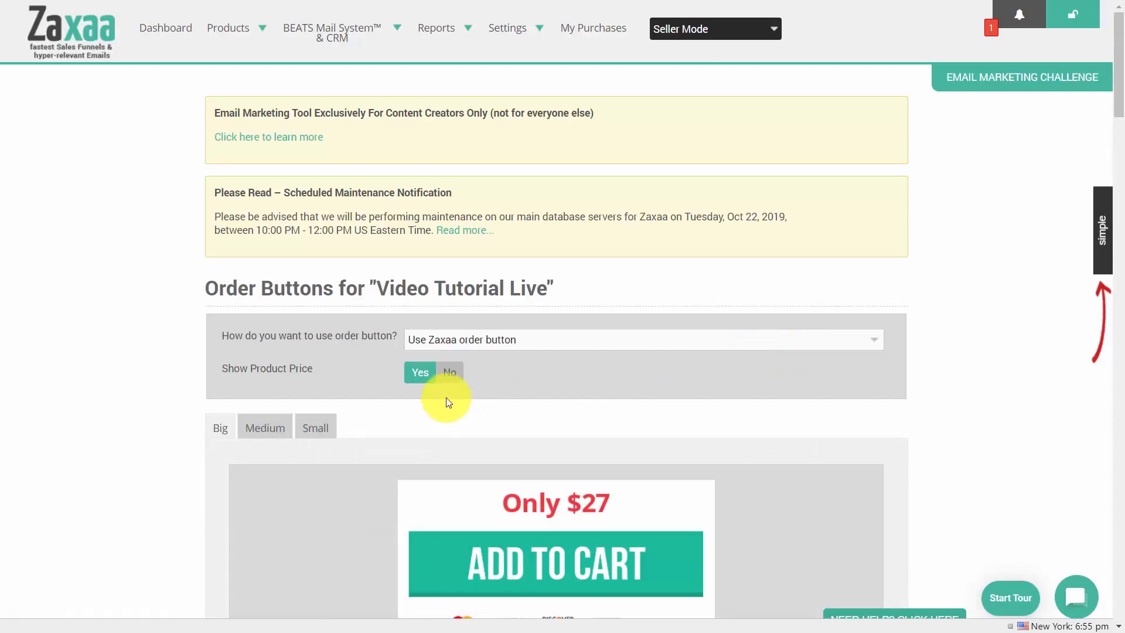
Hide the product price on the order buttons and look through the medium, small and big button designs.
click(452, 374)
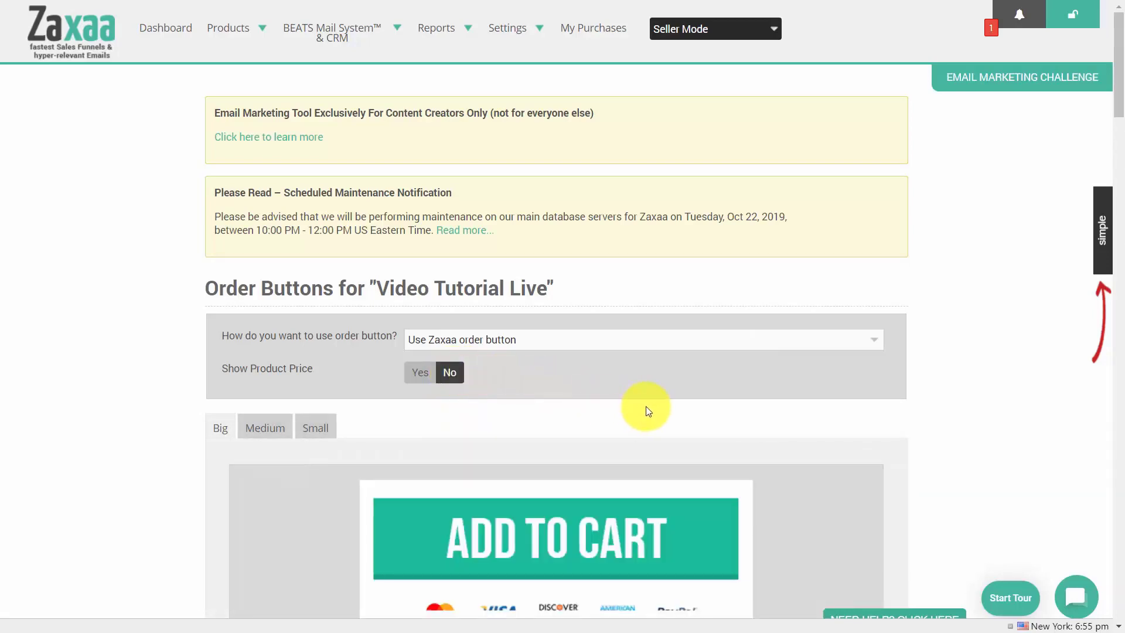
scroll(646, 407, down, 4)
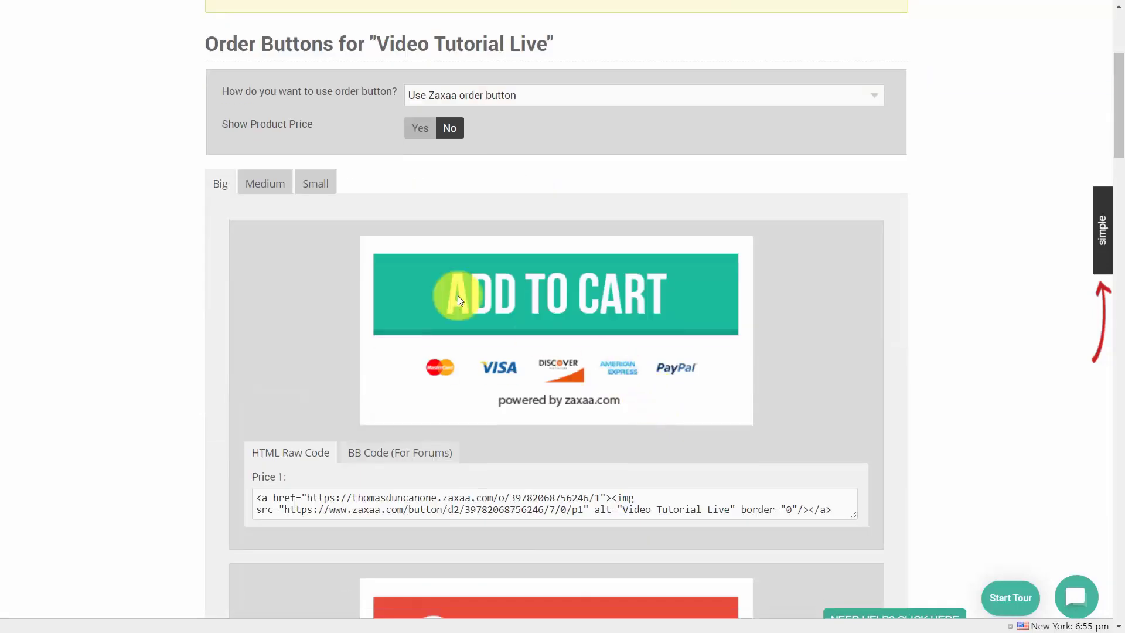
click(269, 186)
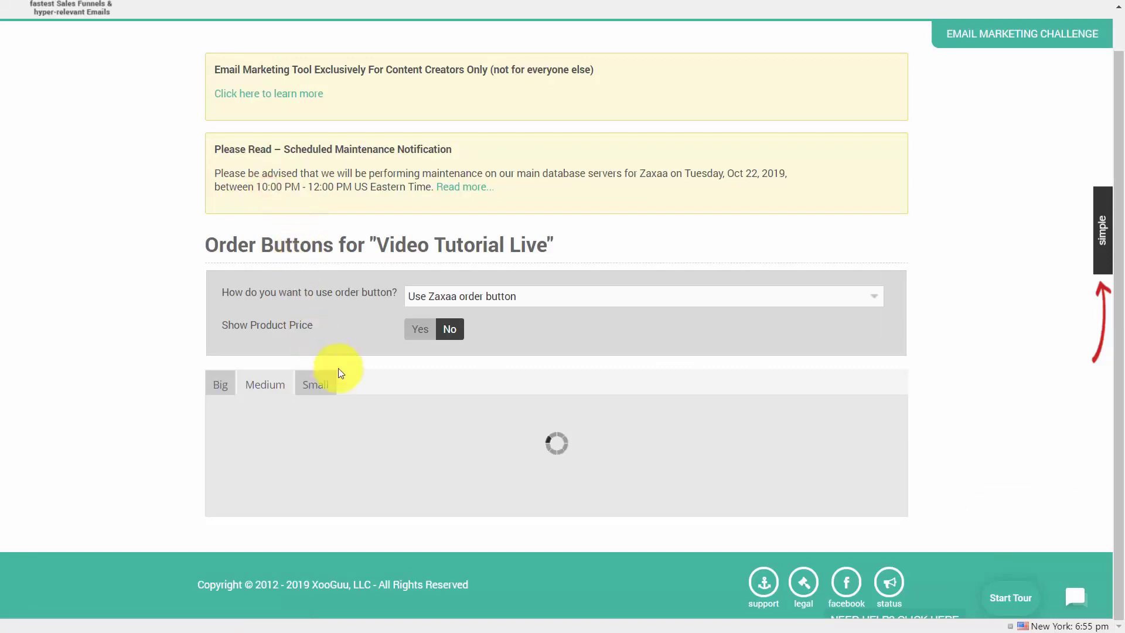
click(318, 385)
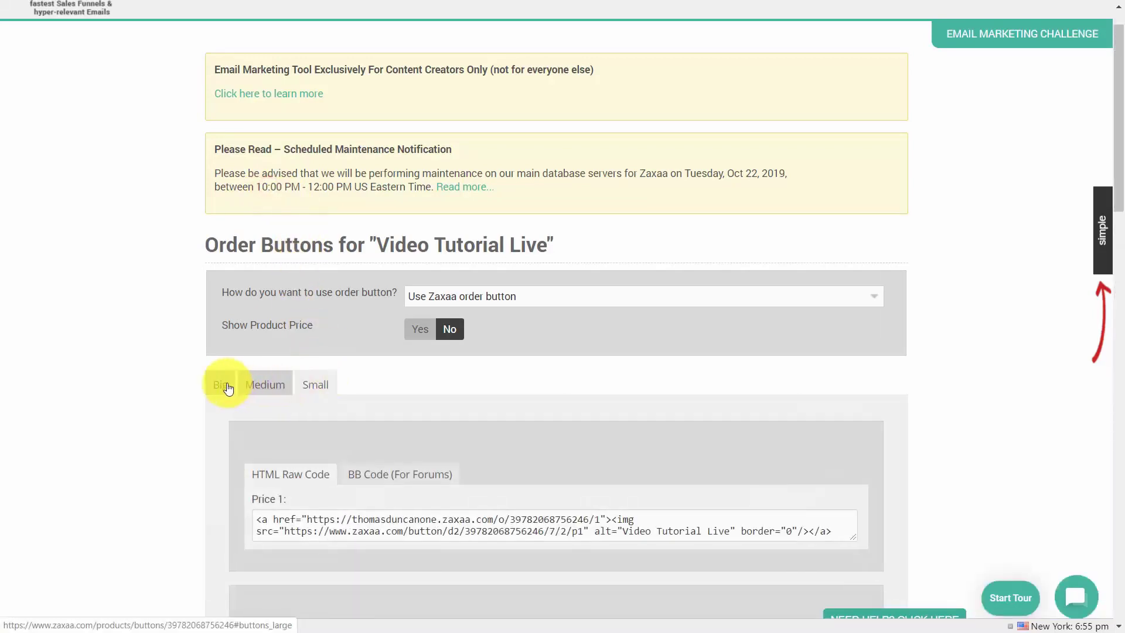
click(228, 389)
scroll(493, 371, down, 4)
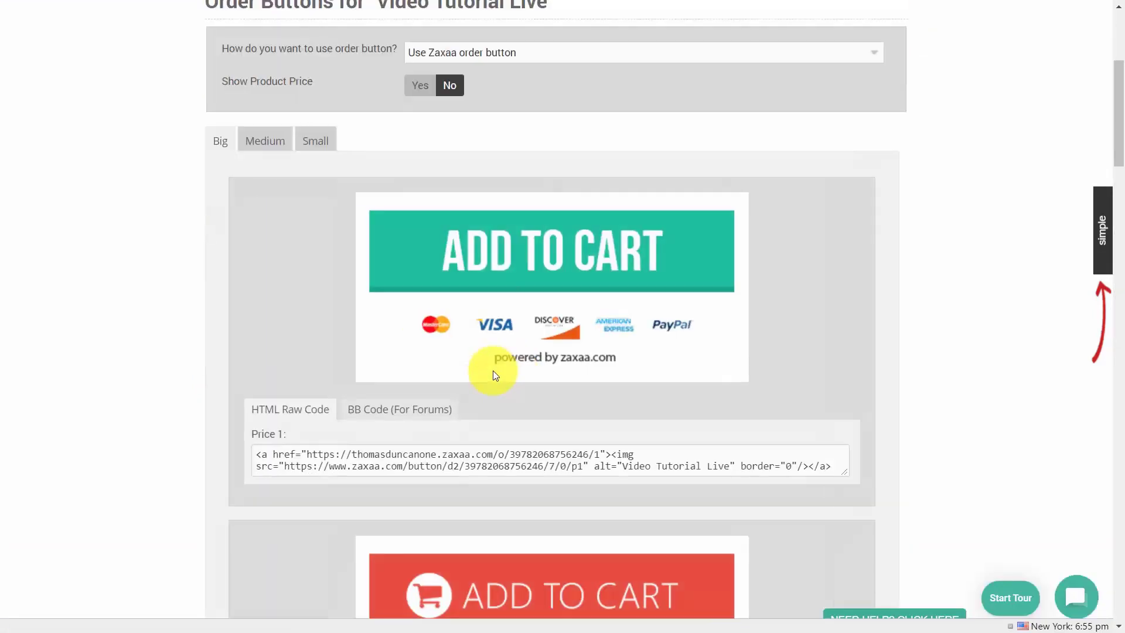
scroll(781, 389, down, 4)
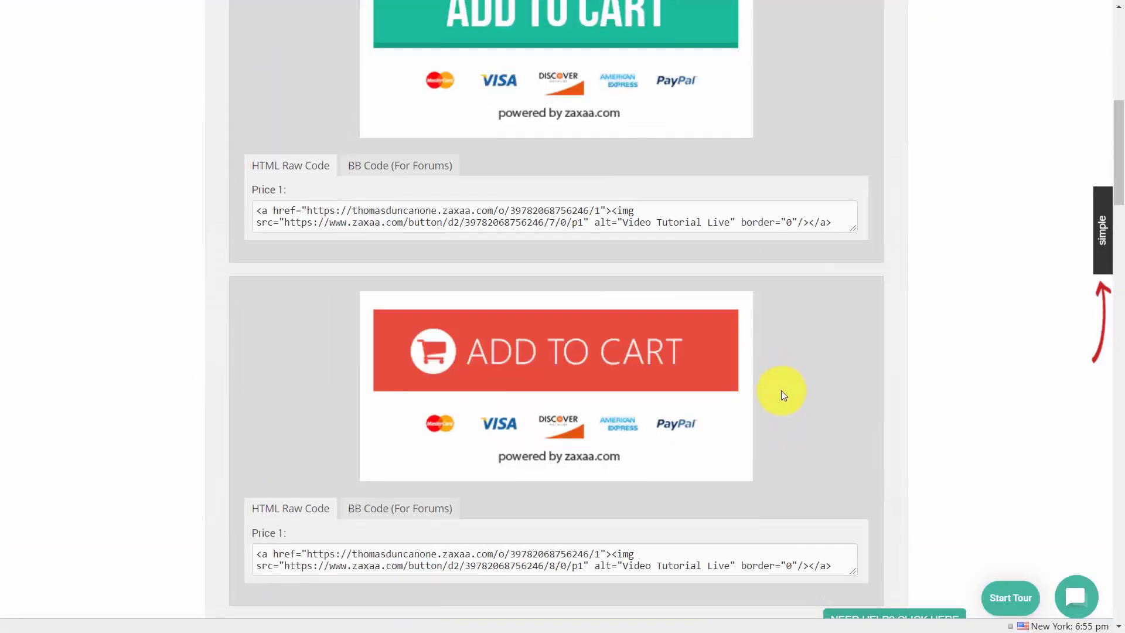
scroll(779, 392, down, 15)
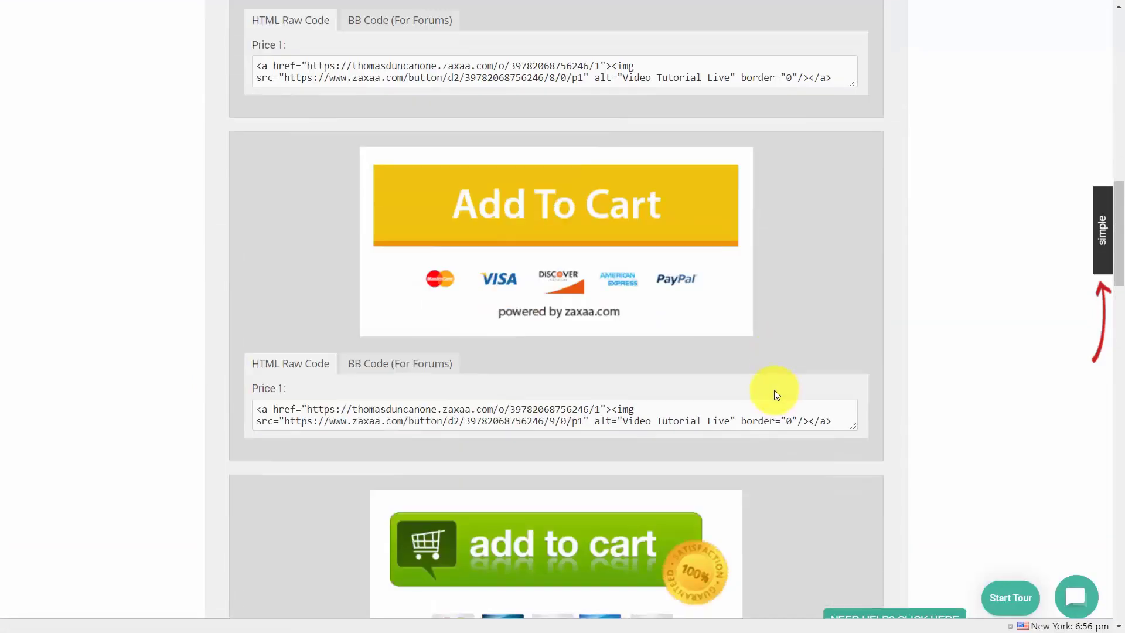
Copy the HTML raw code of the big teal ADD TO CART button design for Price 1.
scroll(771, 391, up, 20)
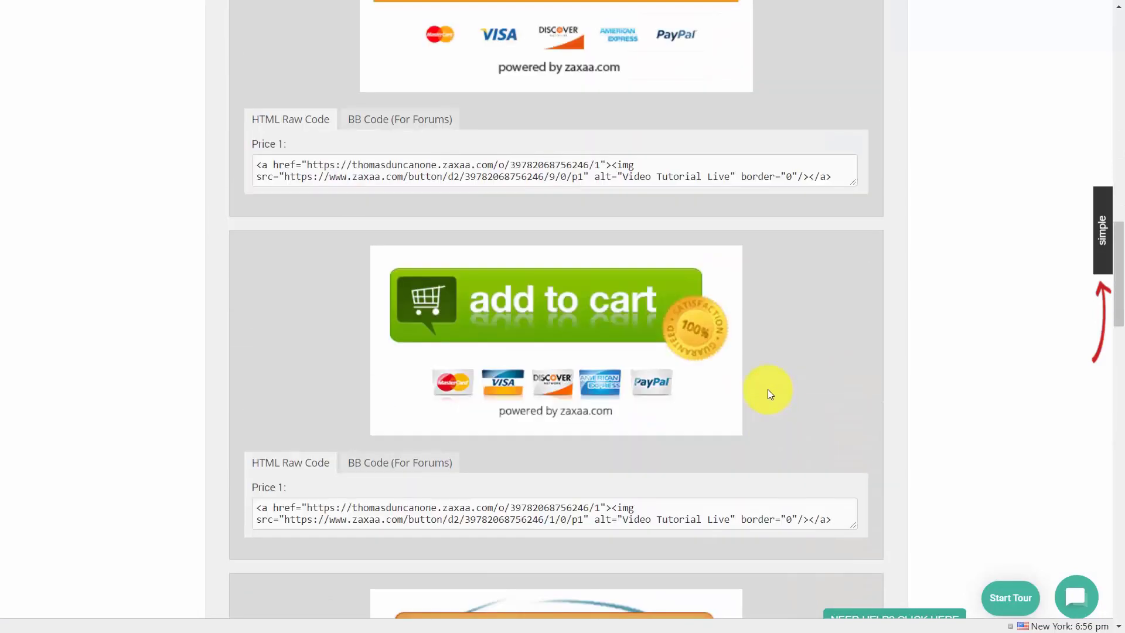
scroll(768, 389, down, 8)
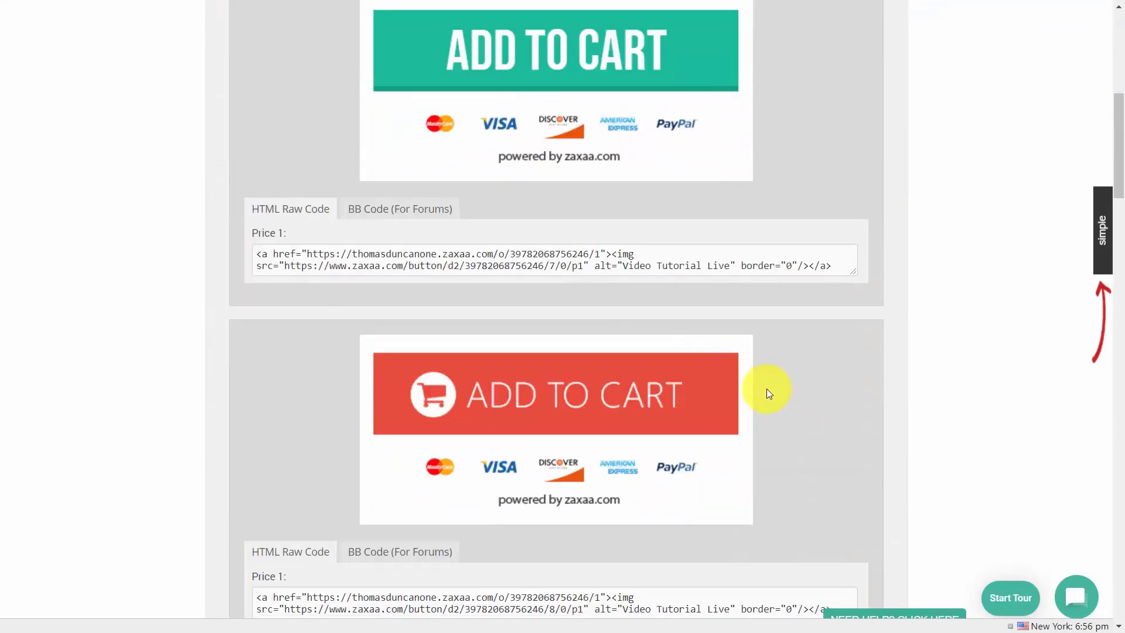
click(426, 251)
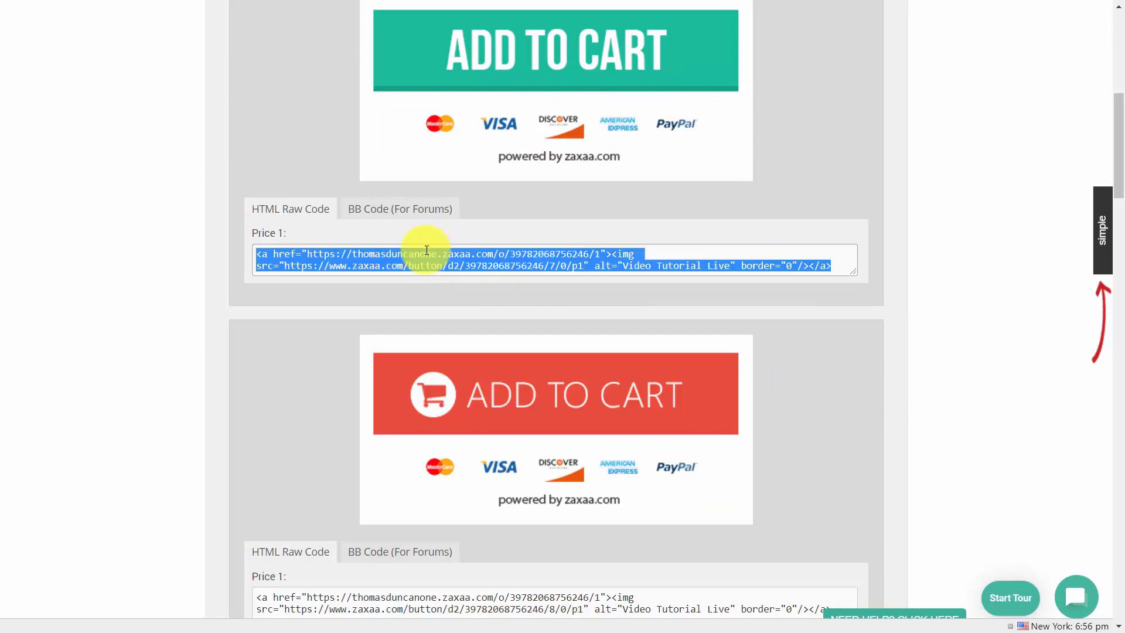
right_click(428, 258)
click(450, 271)
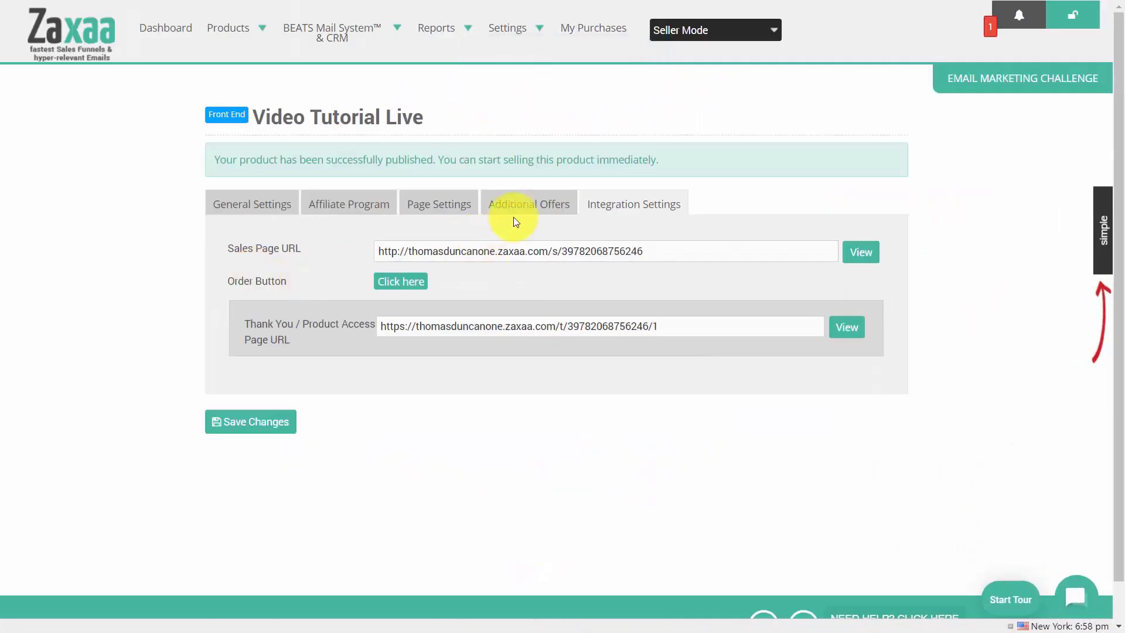
Review the hosted sales page content down to its Buy Now button in the product's page settings and save the product changes.
click(447, 212)
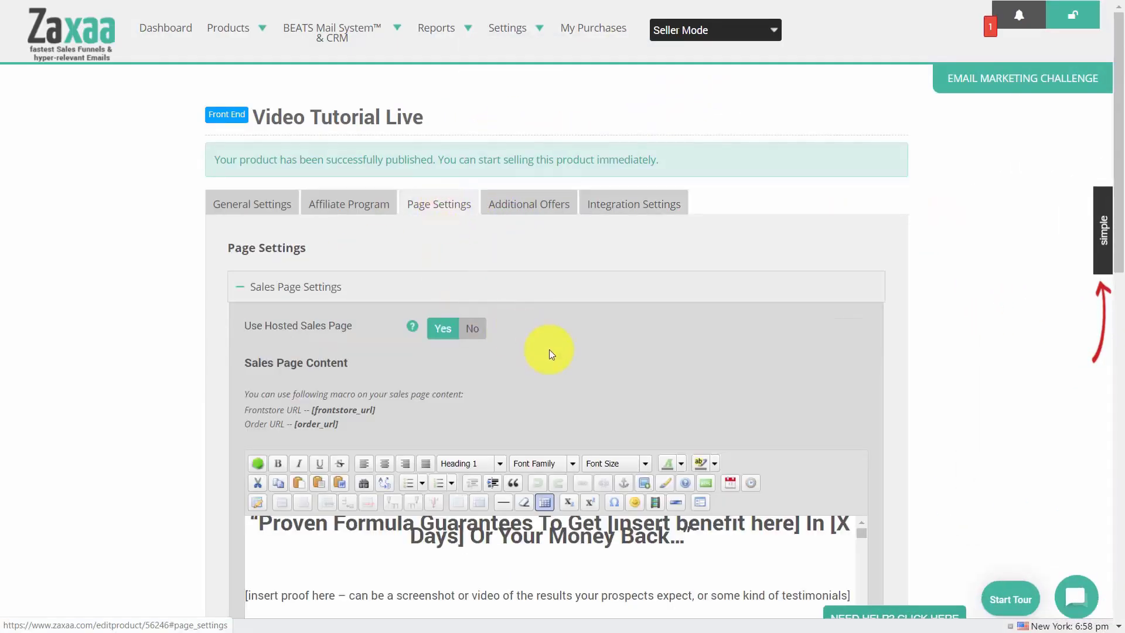
scroll(551, 332, down, 4)
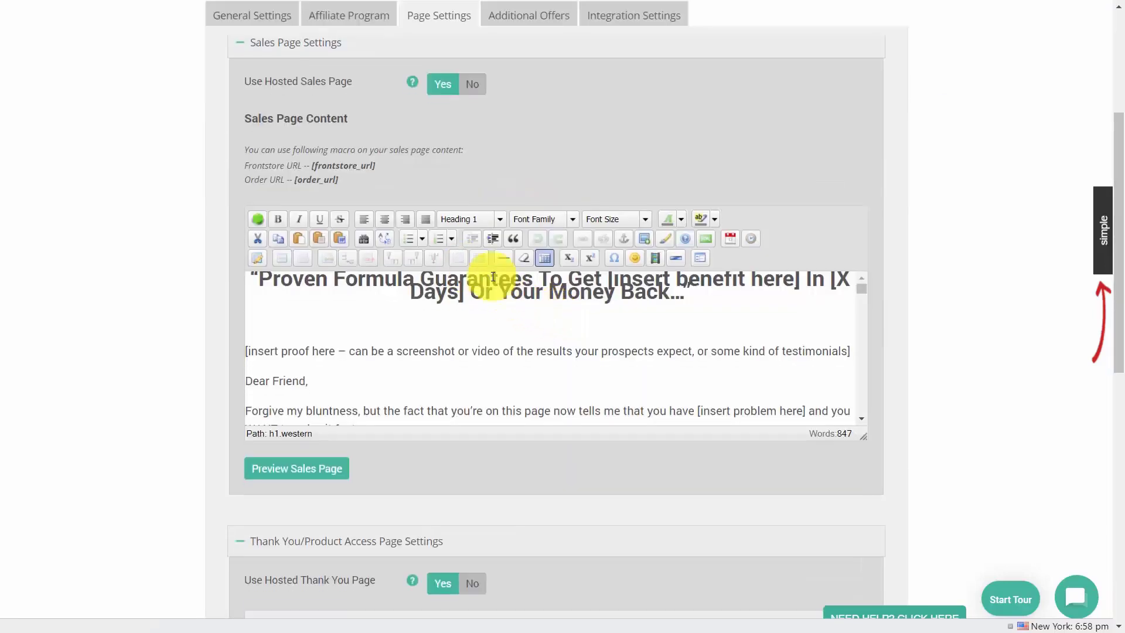
scroll(635, 320, down, 10)
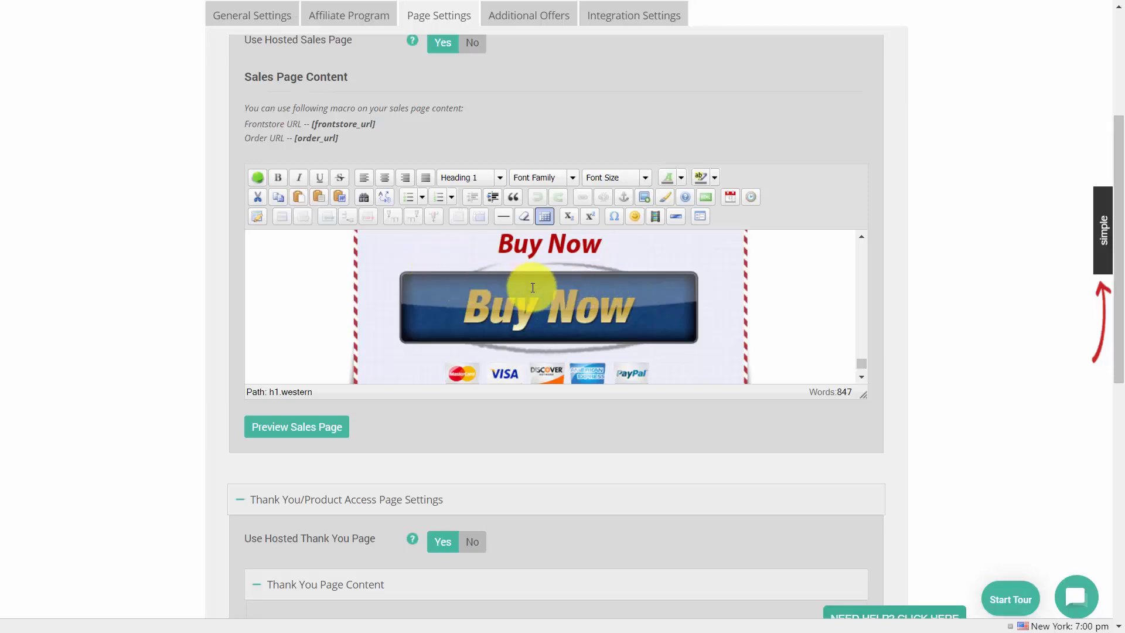
scroll(537, 287, down, 2)
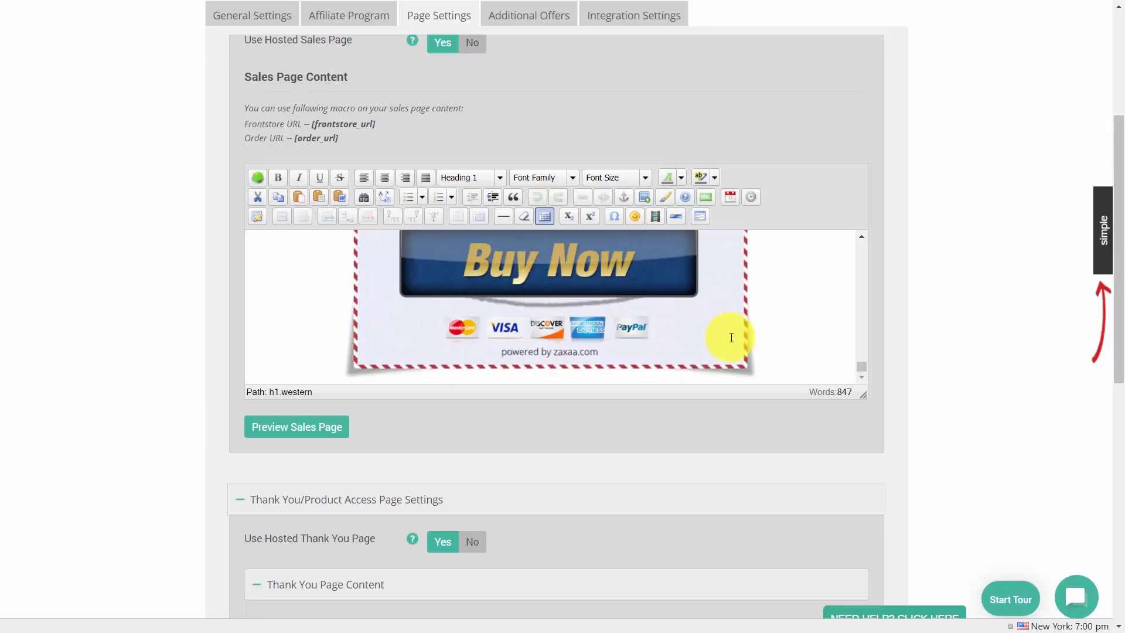
scroll(821, 360, down, 8)
scroll(822, 364, down, 2)
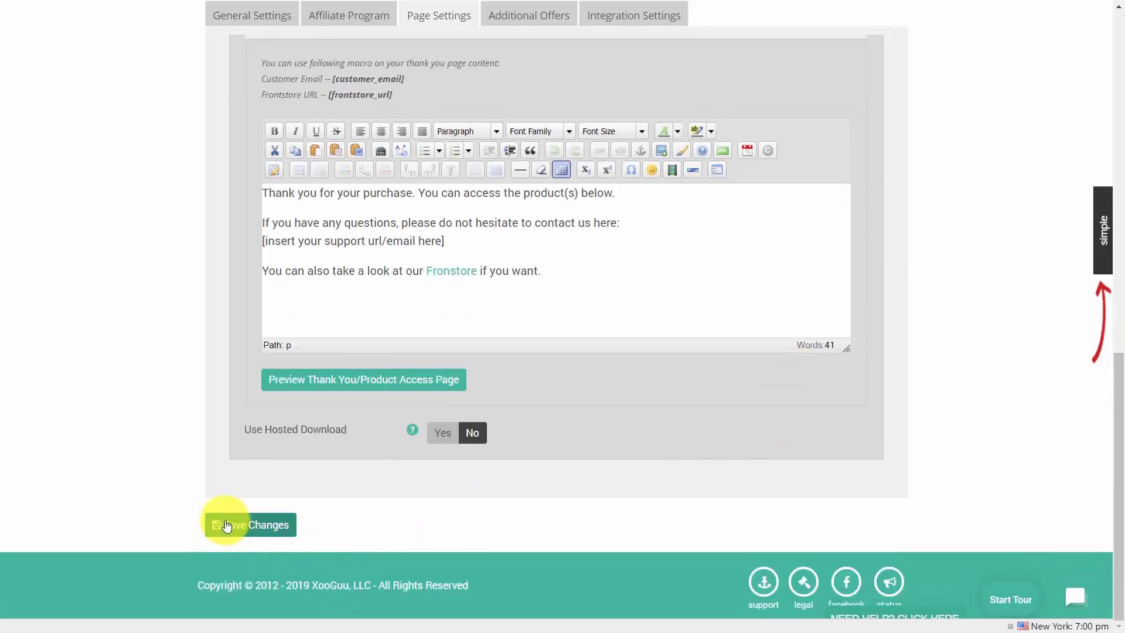
click(248, 518)
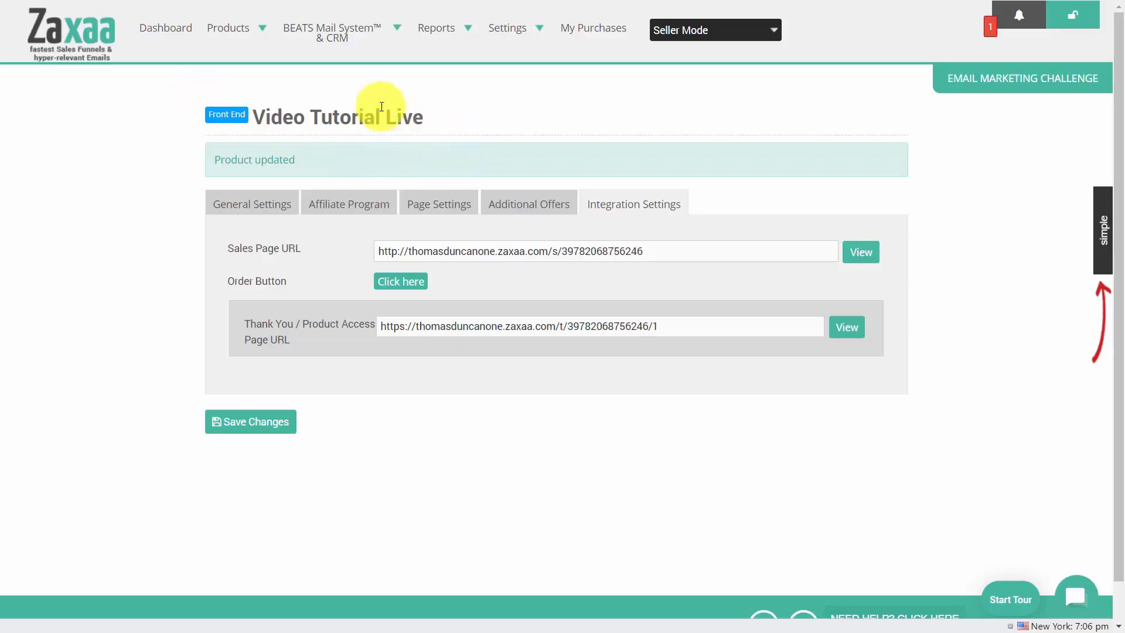
Select all products in the product management list and move them to the archive.
mouse_move(268, 35)
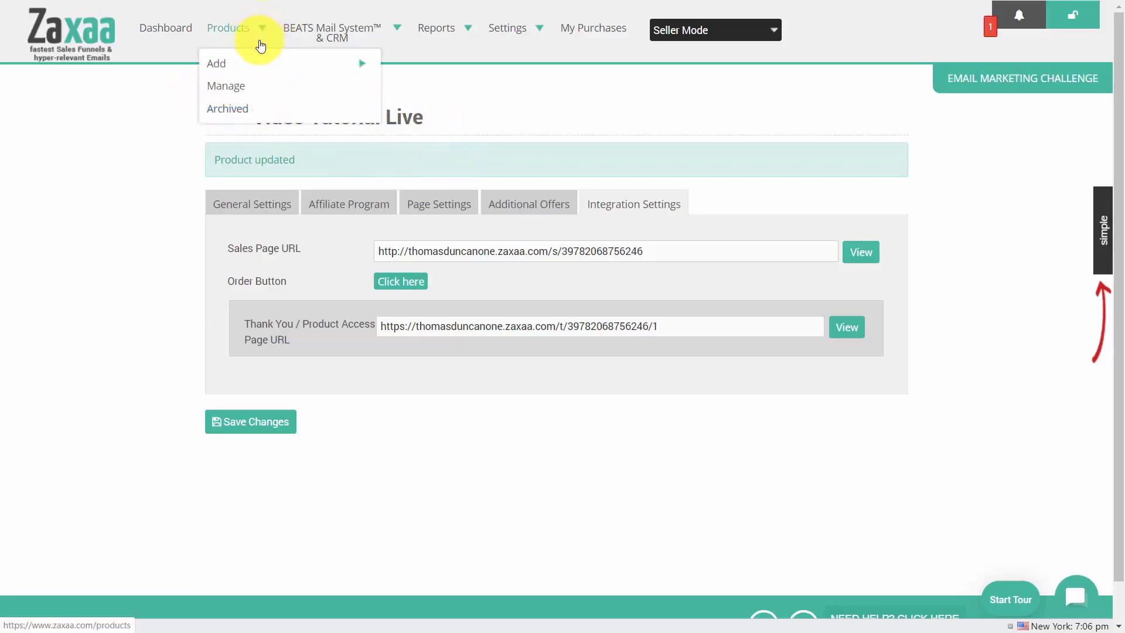
click(233, 89)
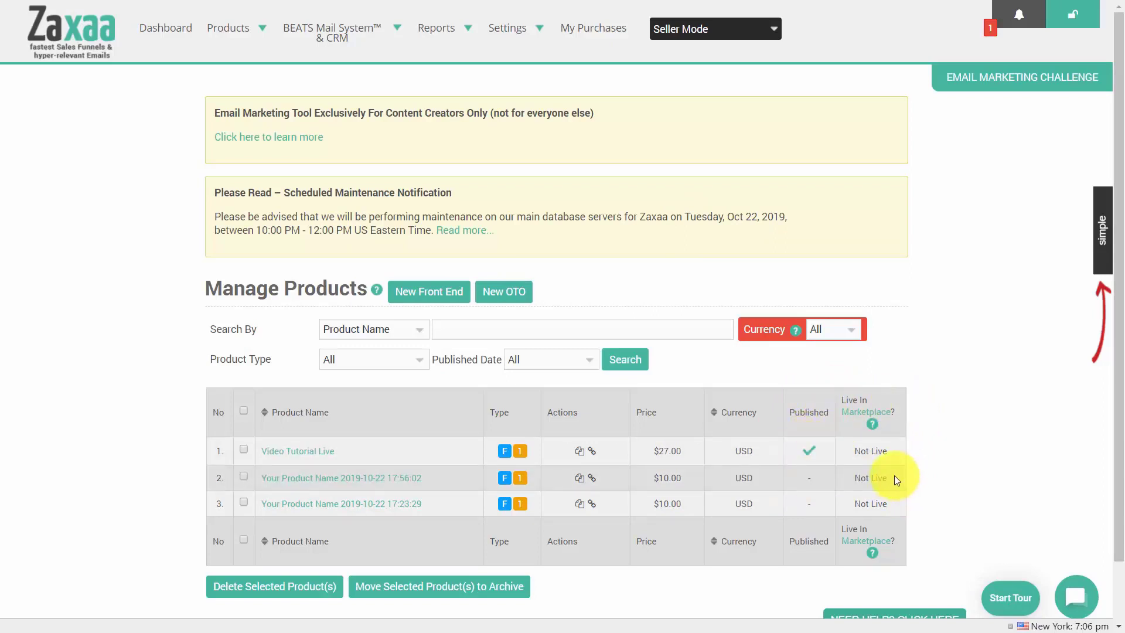
mouse_move(877, 428)
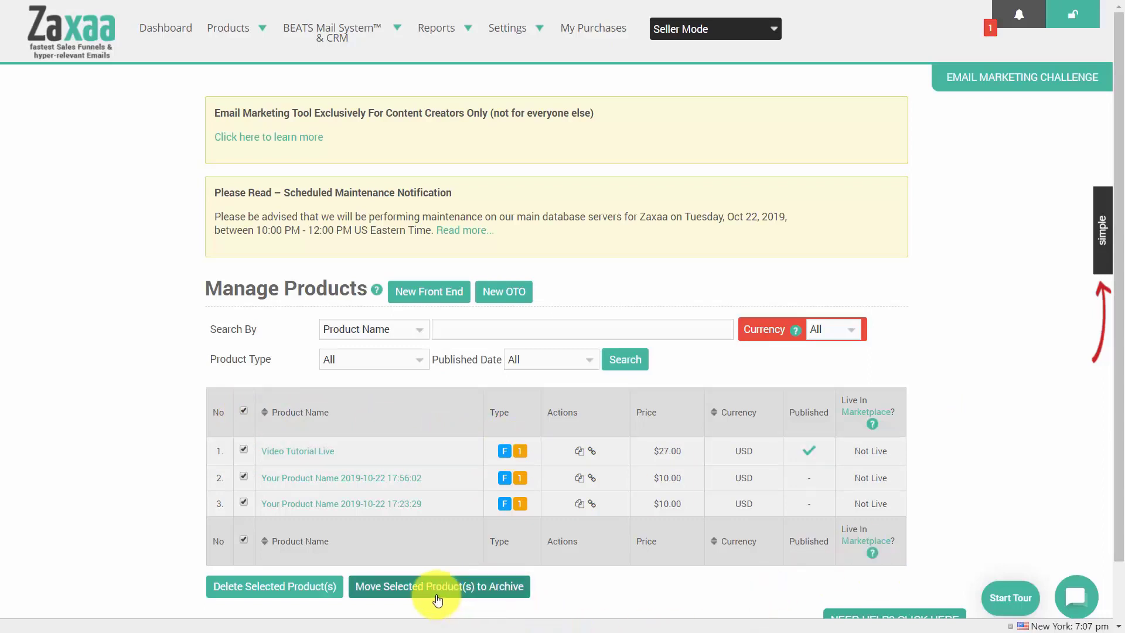
click(519, 587)
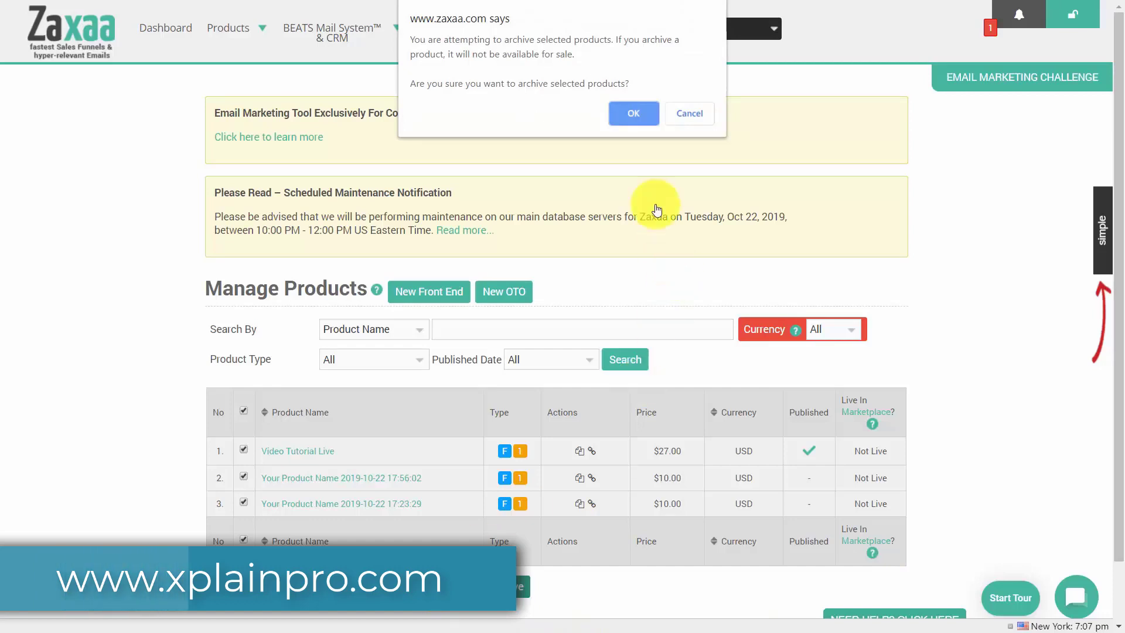
click(636, 120)
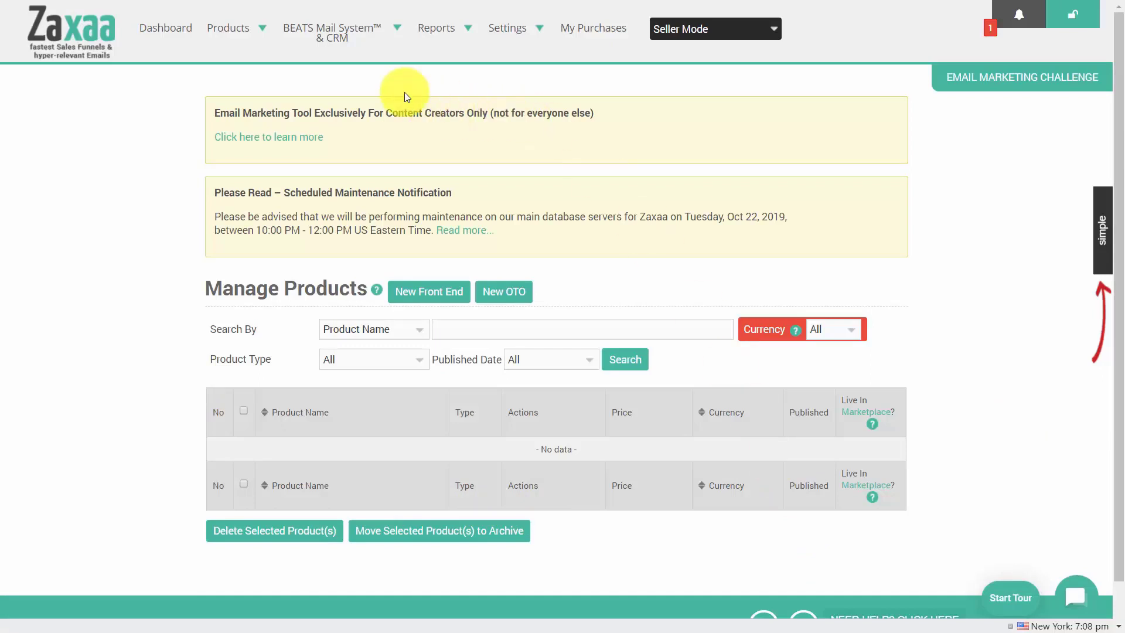
Unarchive the Video Tutorial Live product from the archived products list.
mouse_move(263, 30)
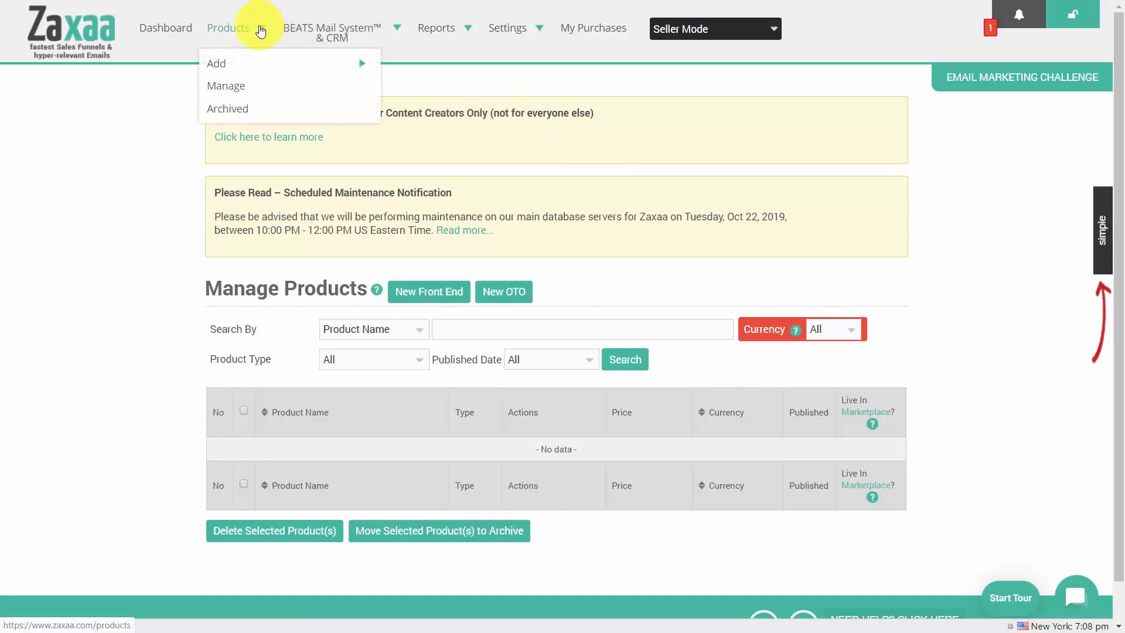
click(231, 110)
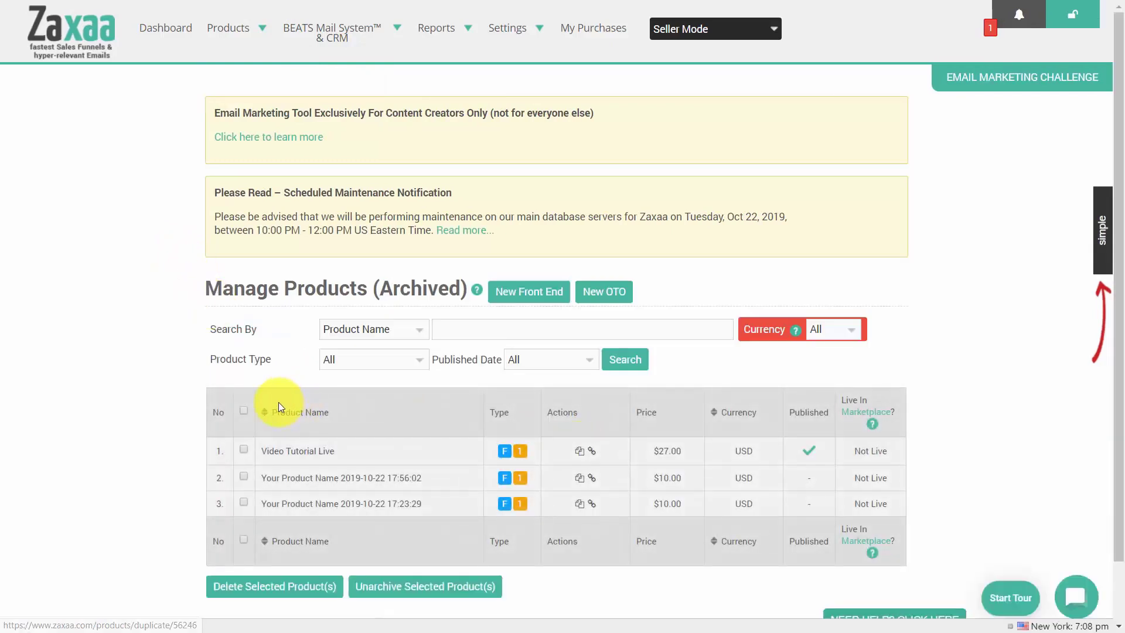
click(244, 449)
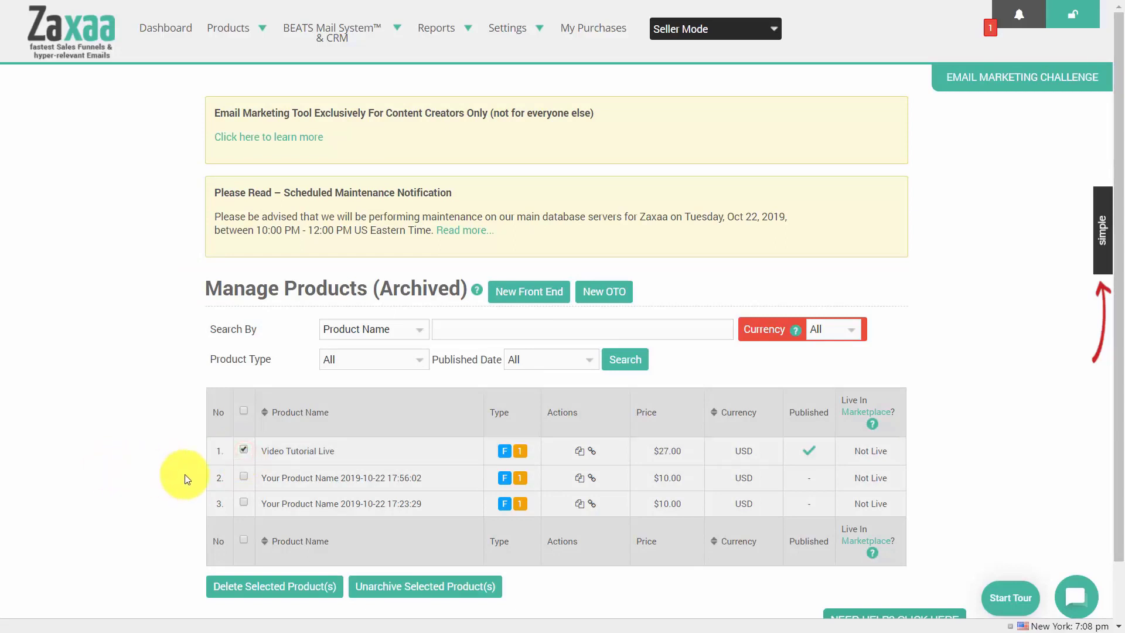
click(440, 590)
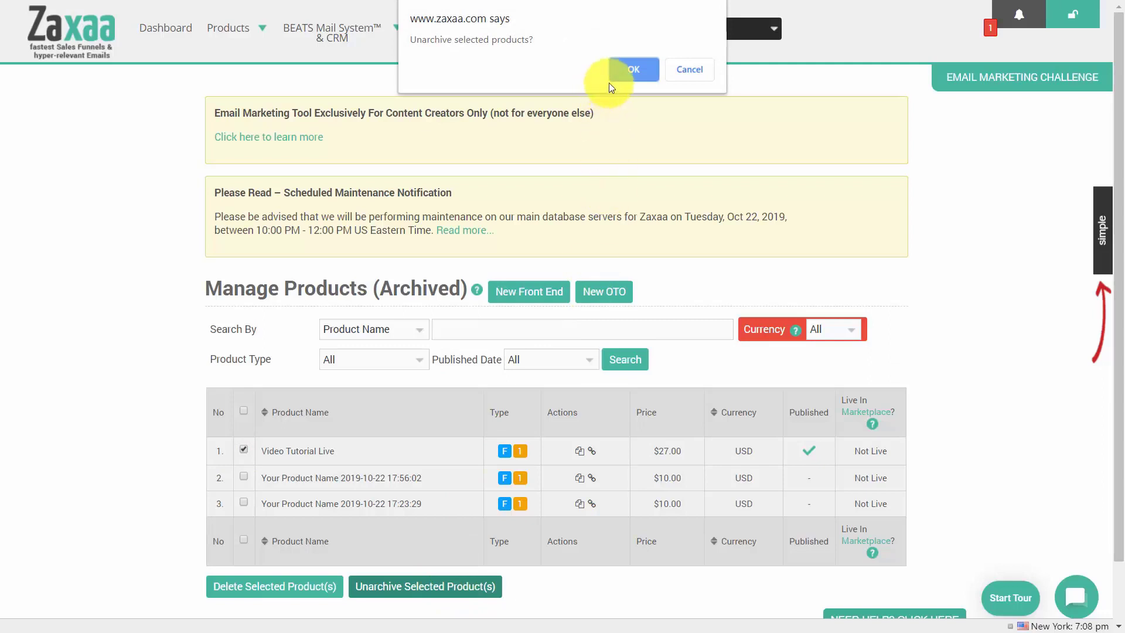
click(627, 72)
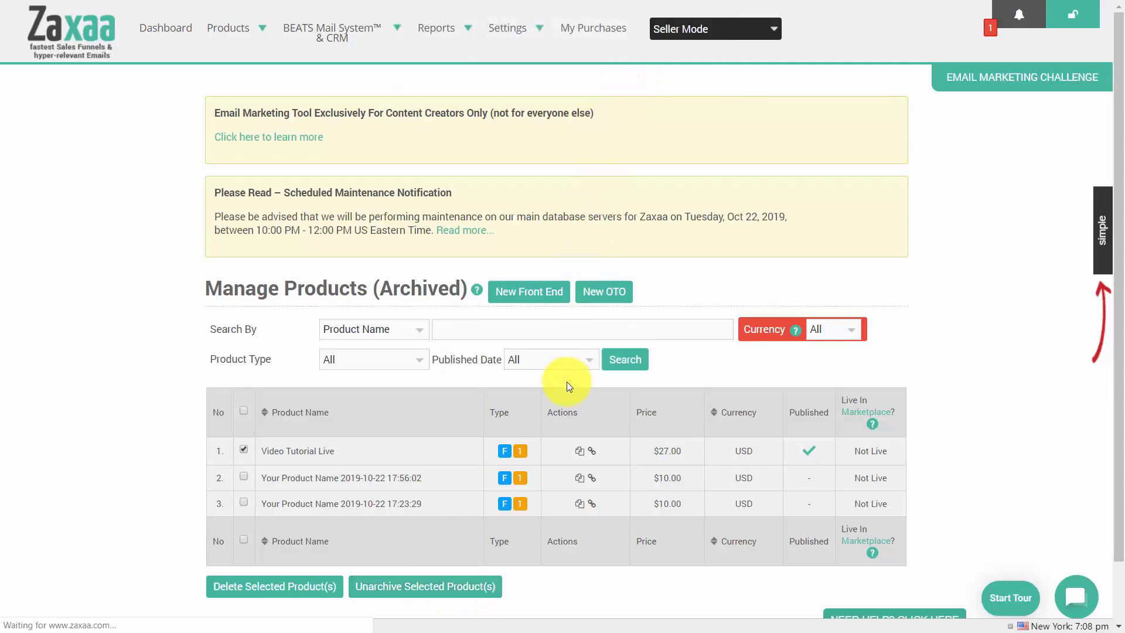